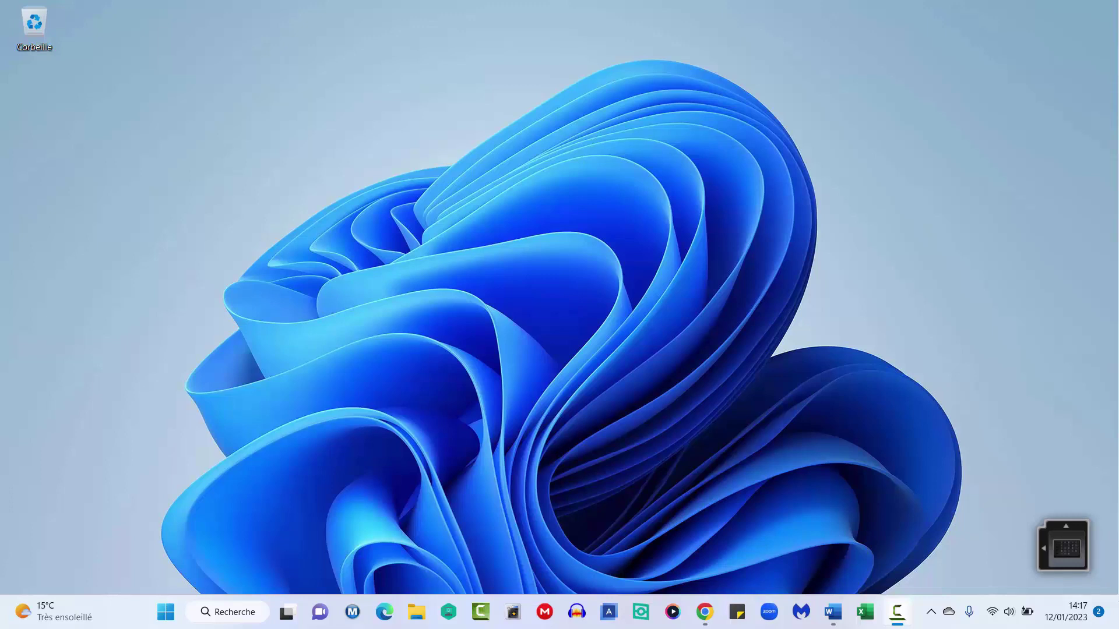
Search Windows for excel, launch the Excel application, and close its start window
left_click(257, 613)
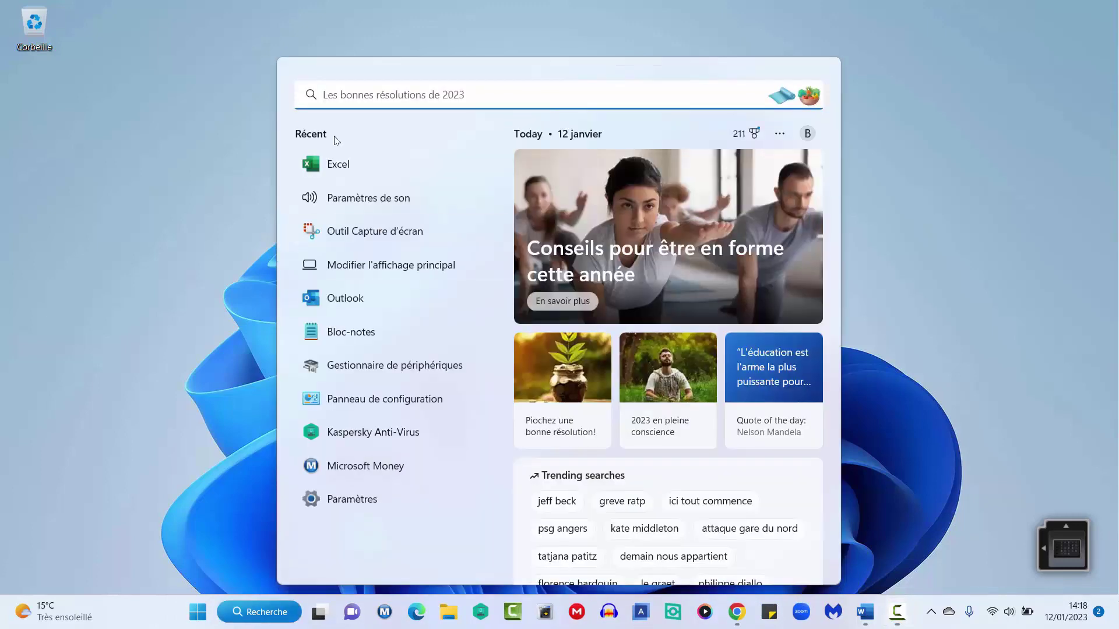
type("excel")
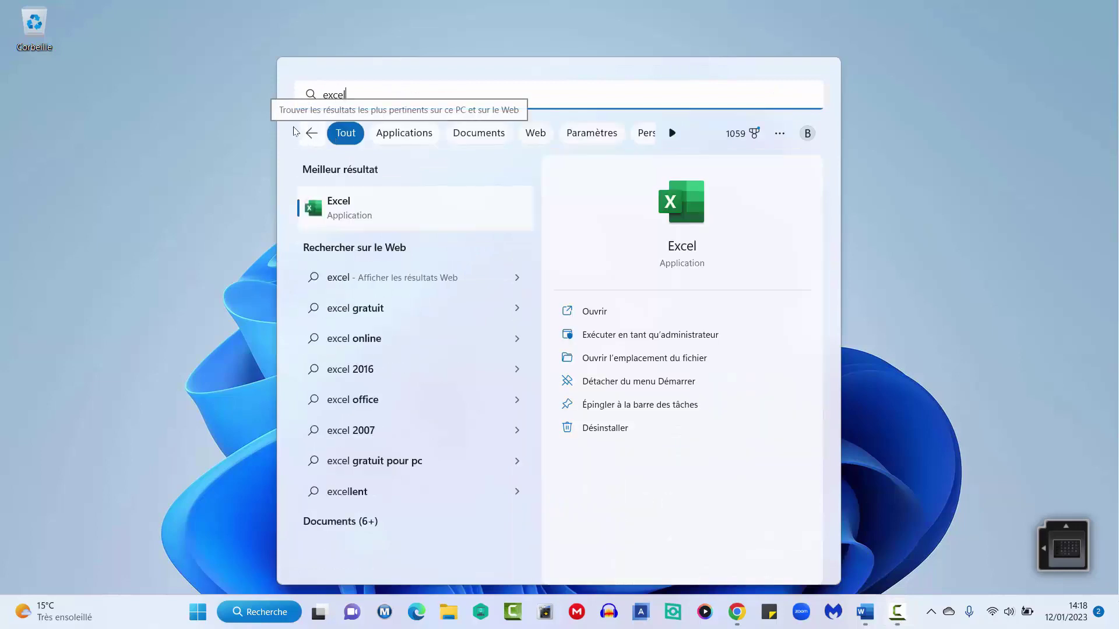
left_click(349, 213)
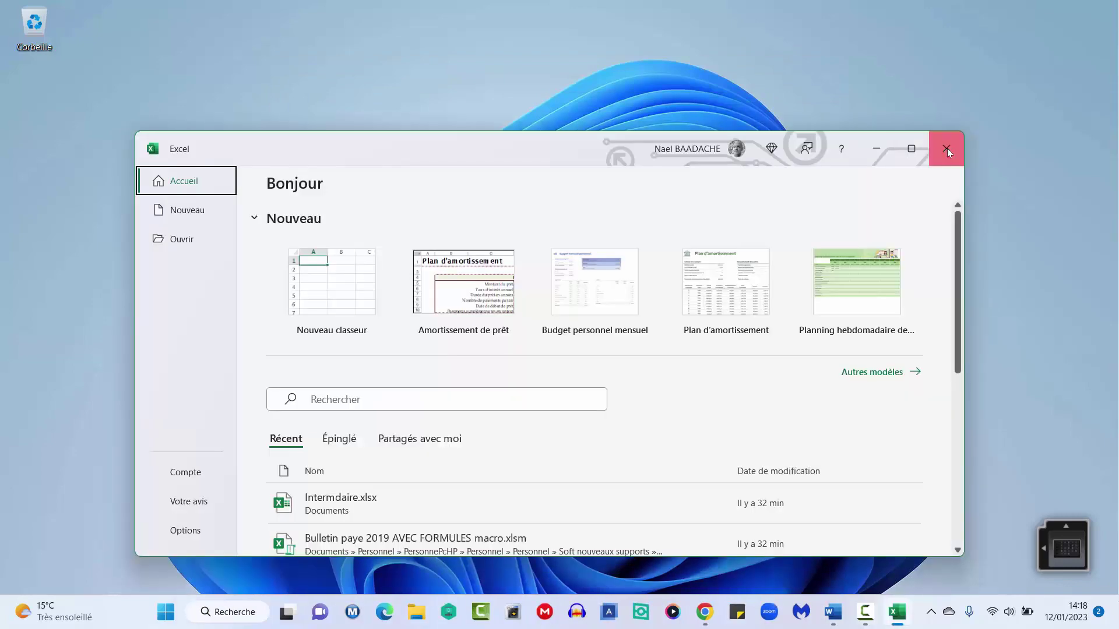
left_click(947, 149)
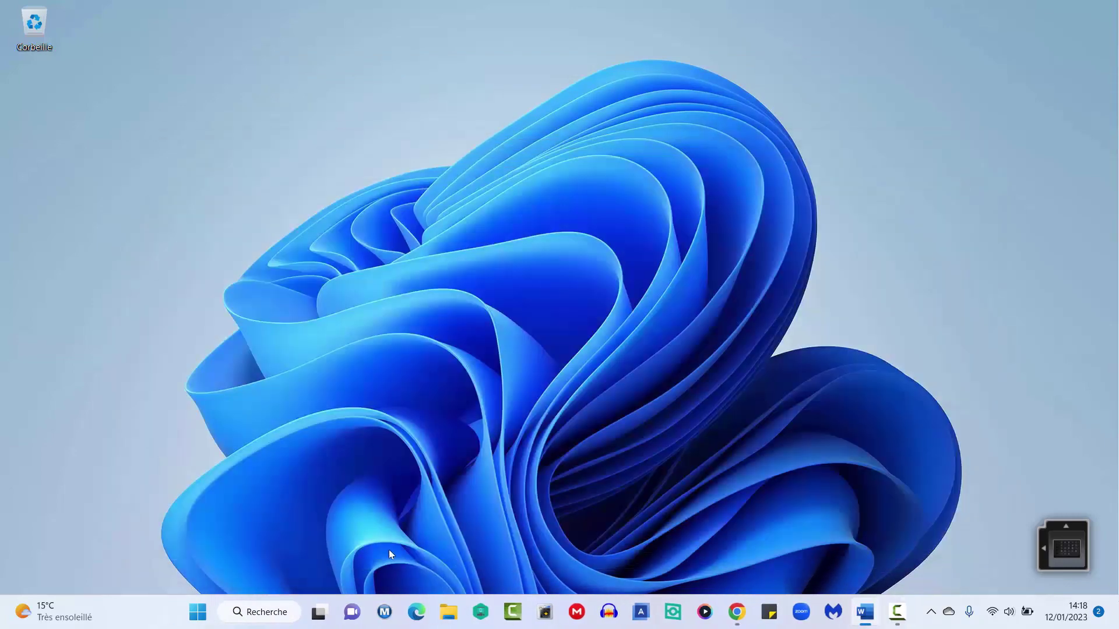
Search Windows for excel and pin the Excel application to the taskbar
left_click(266, 619)
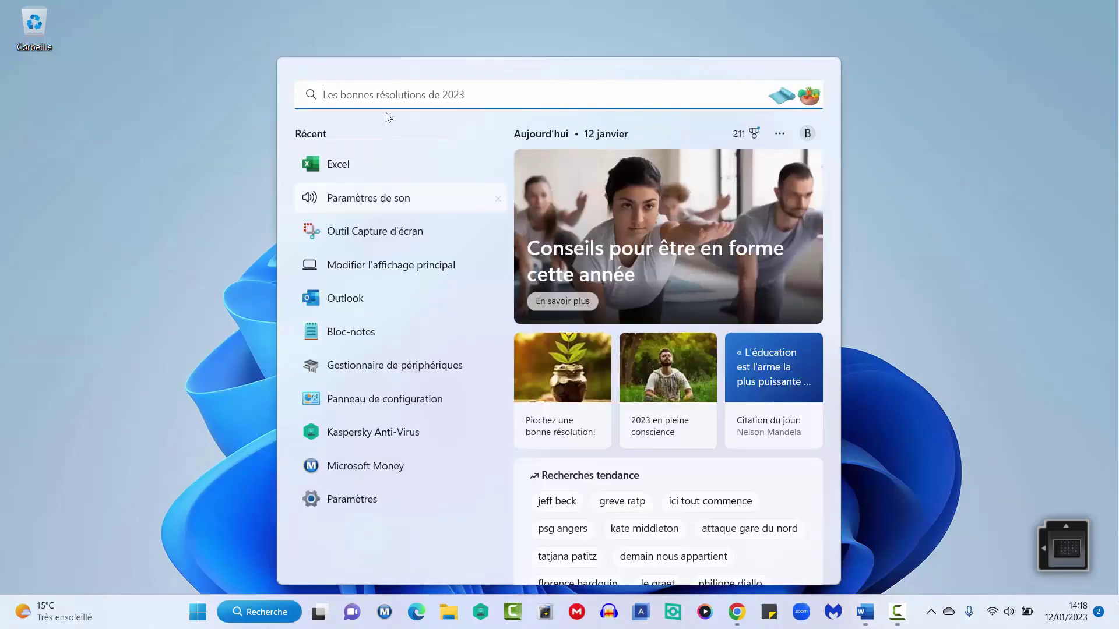
type("excel")
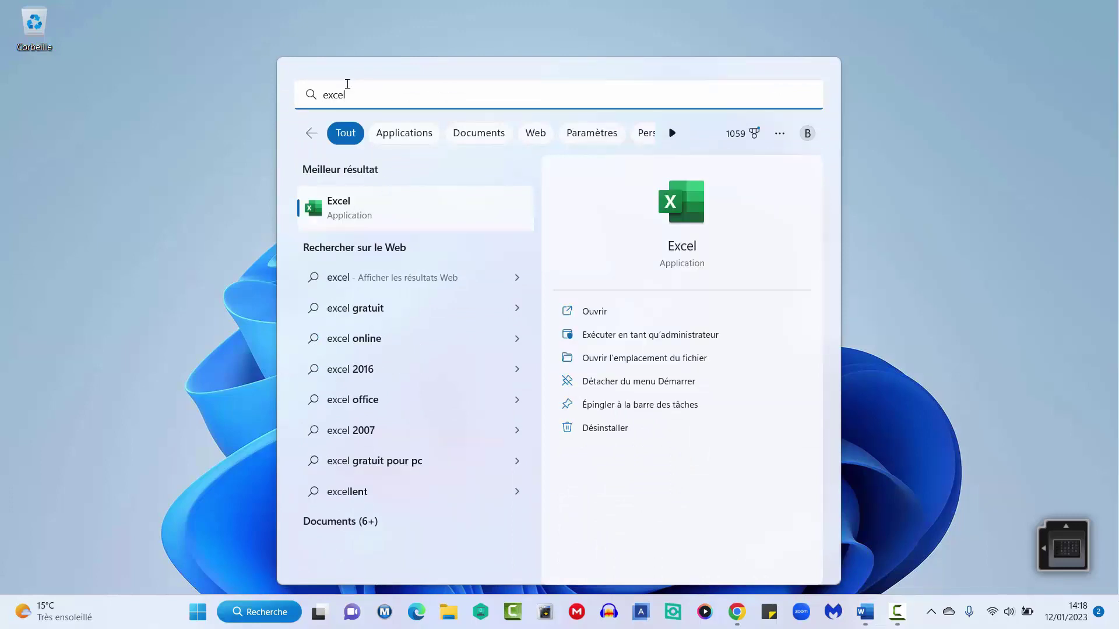
right_click(352, 206)
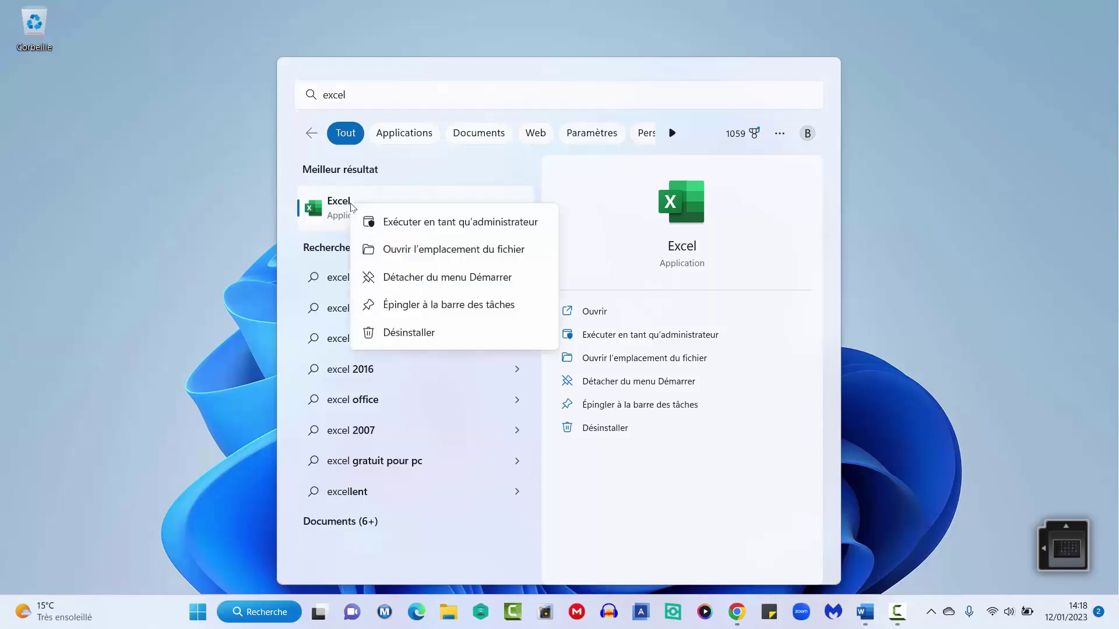
left_click(402, 304)
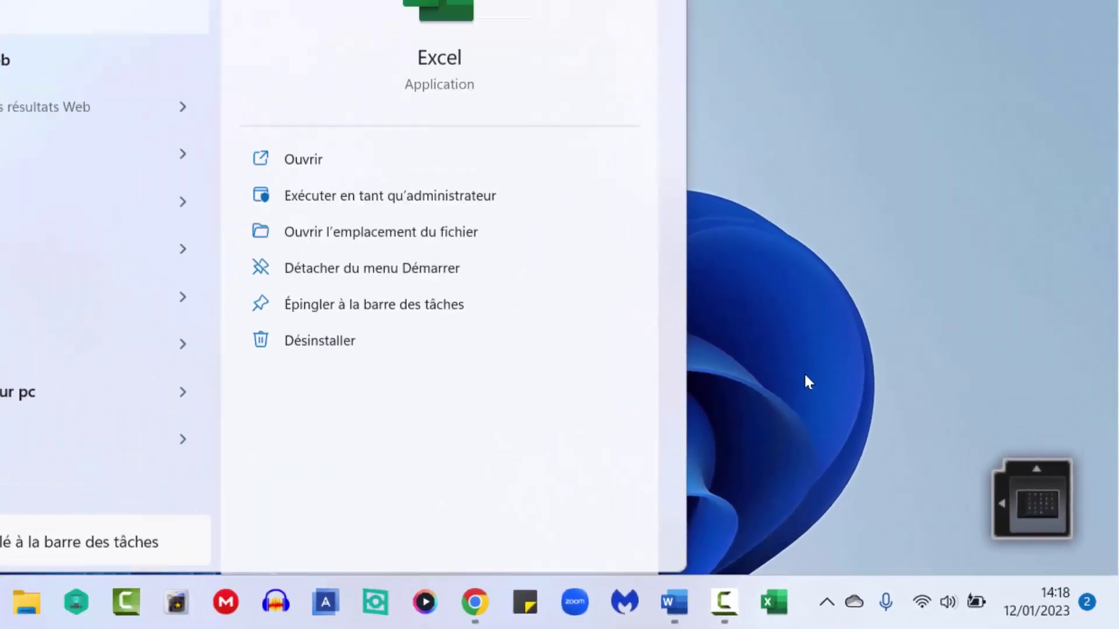
left_click(708, 301)
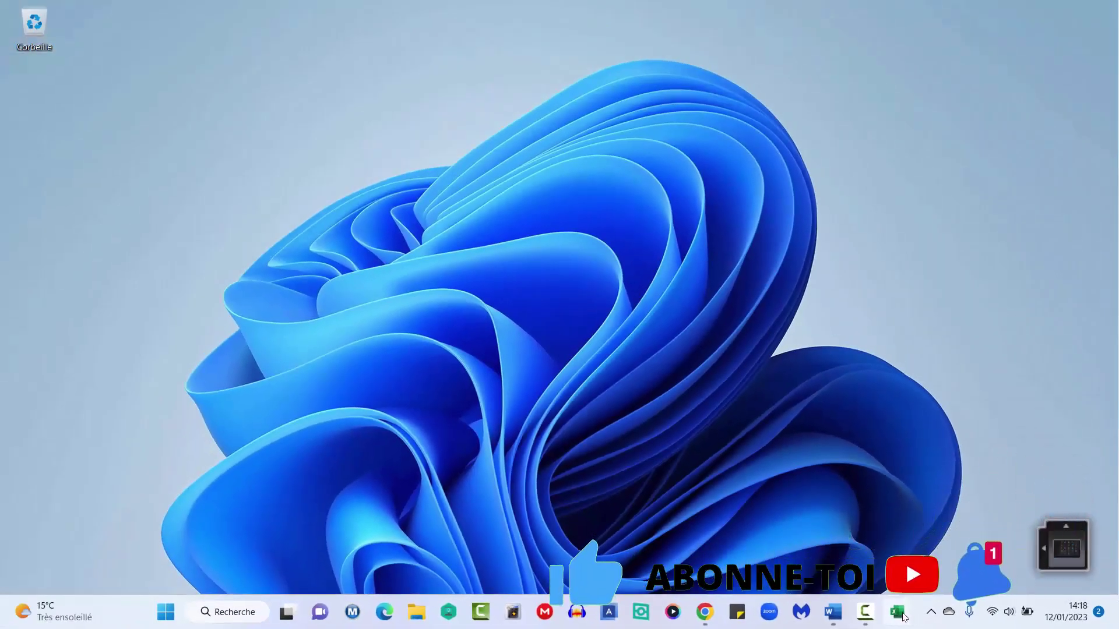
Launch Excel from the taskbar, maximize its window, and create a new blank workbook
left_click(905, 617)
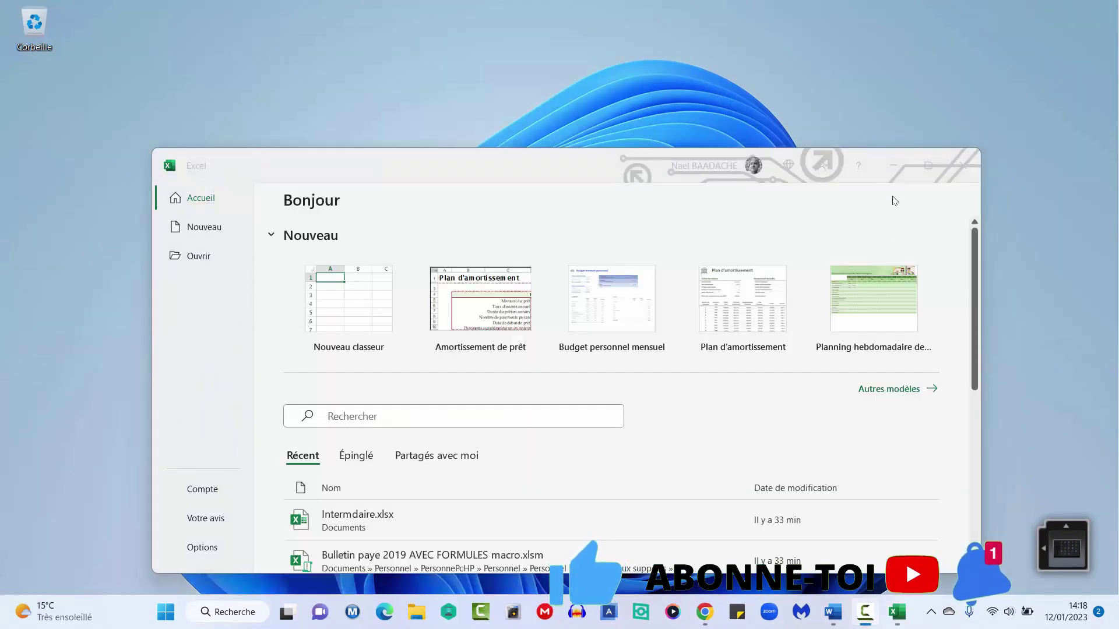
left_click(929, 168)
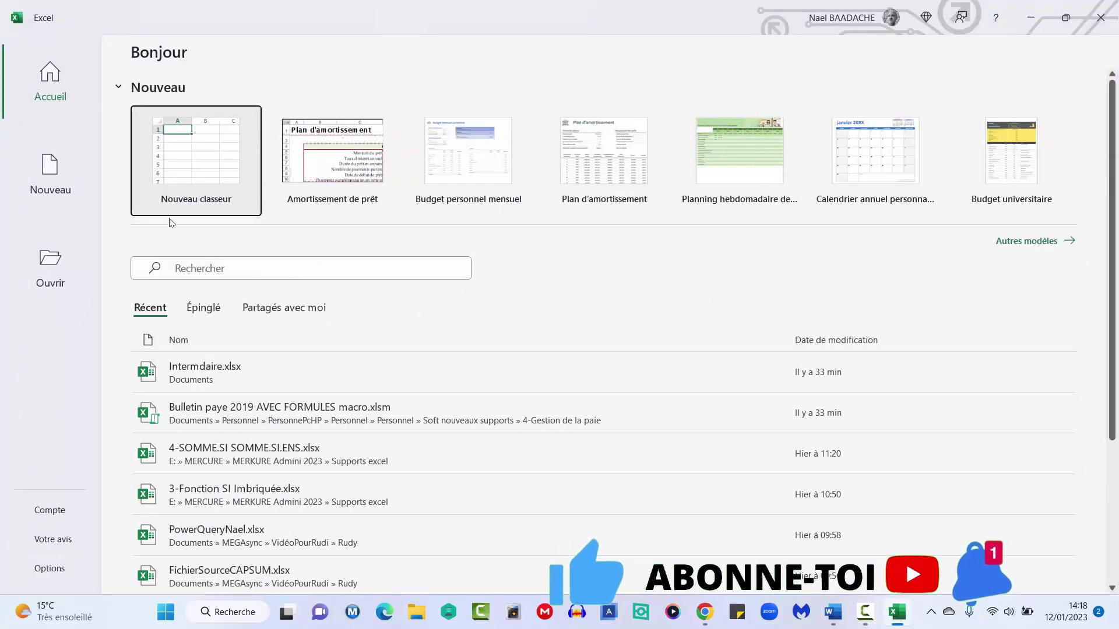
left_click(190, 167)
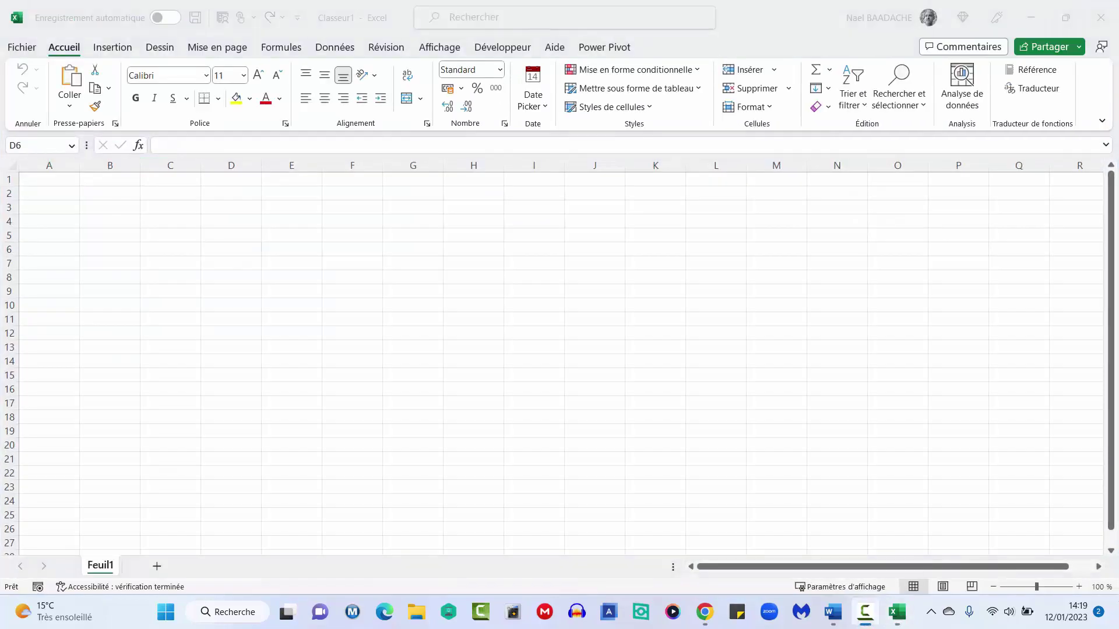
Examine the blank worksheet's cells and the insertion, drawing, page layout, formula and home commands of the ribbon
left_click(293, 224)
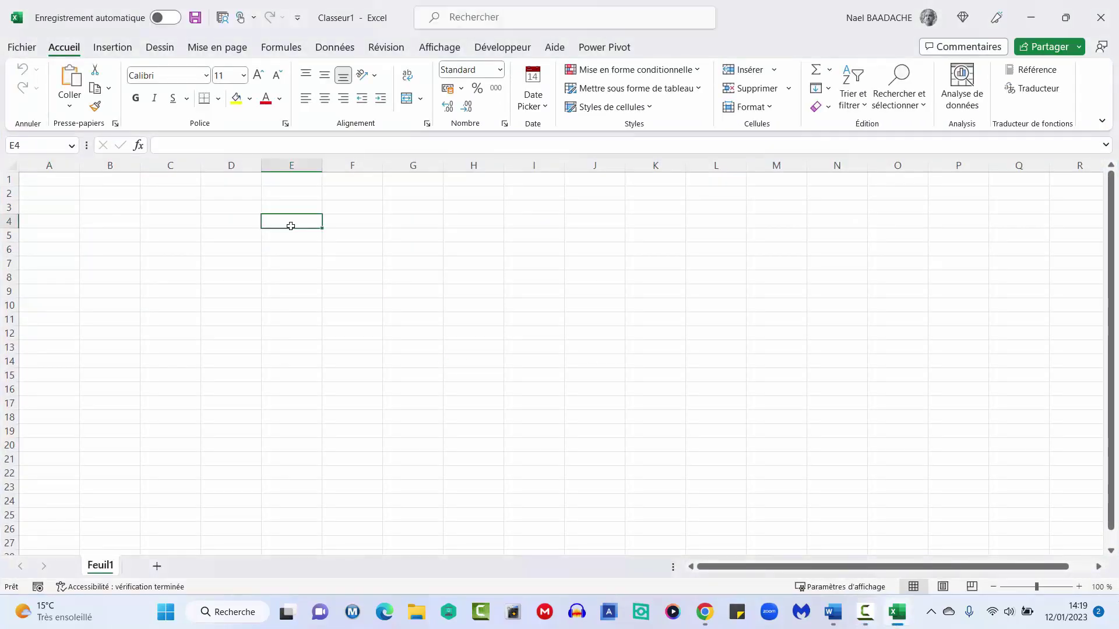
left_click(223, 206)
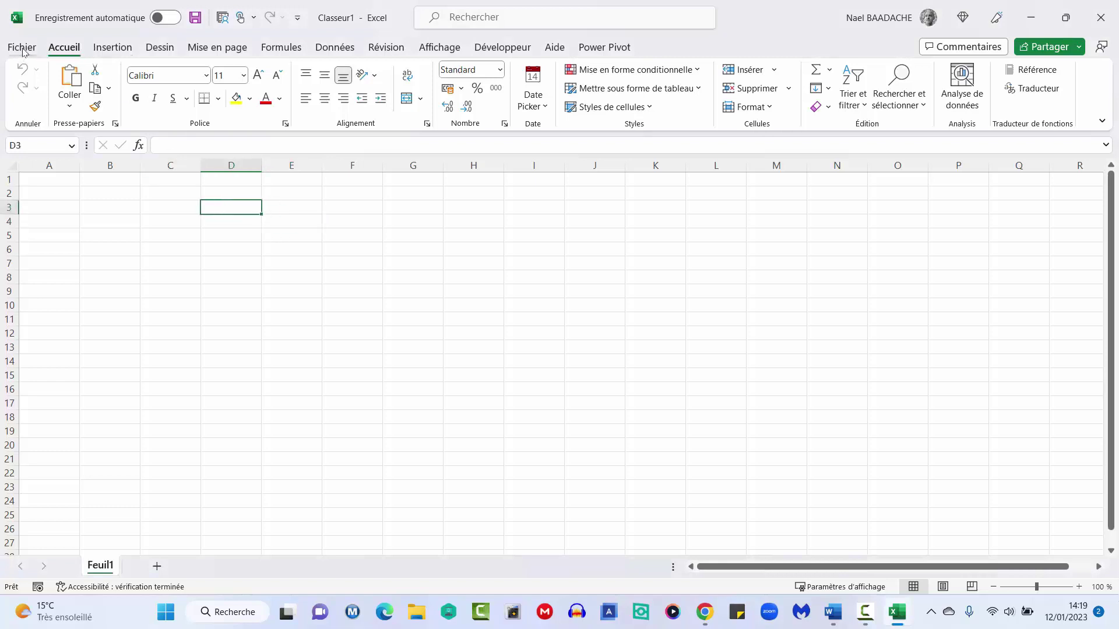
left_click(112, 47)
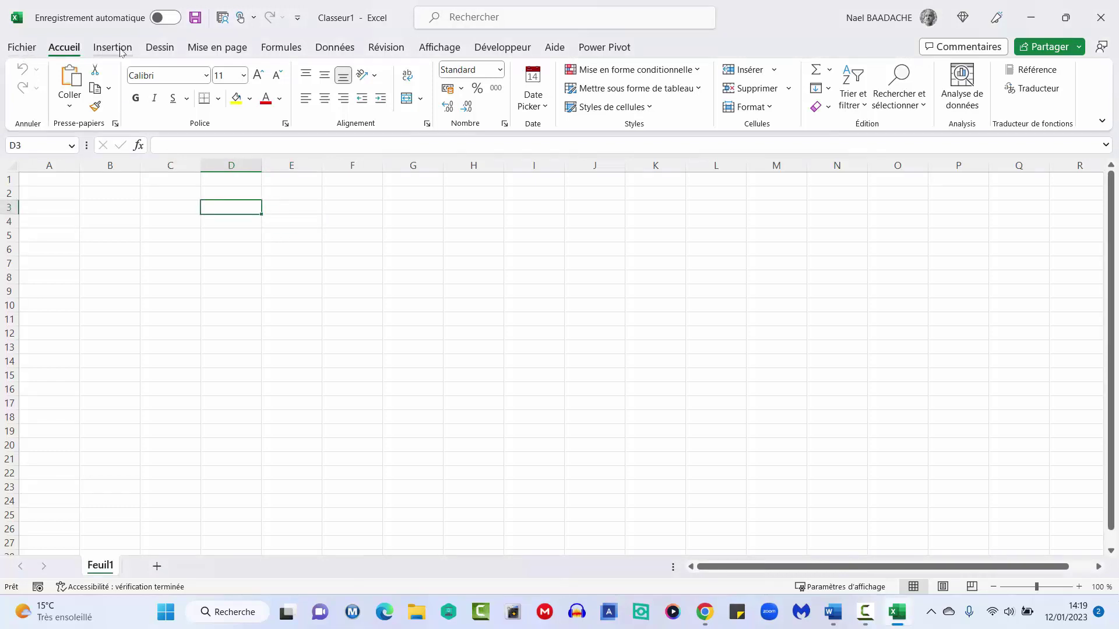
left_click(169, 48)
left_click(218, 47)
left_click(291, 47)
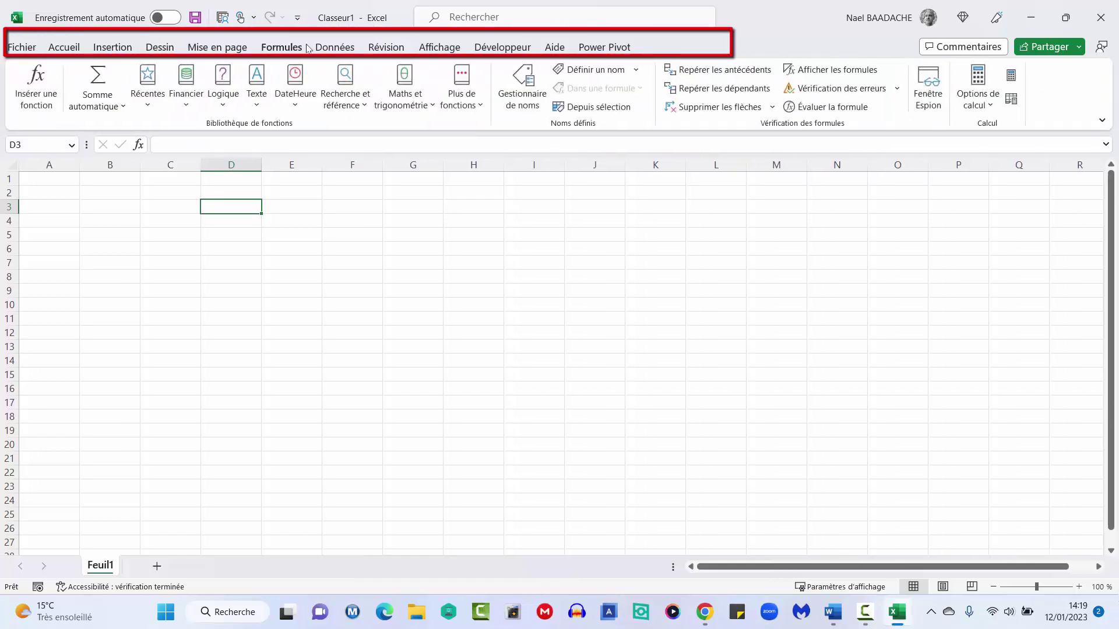
left_click(66, 48)
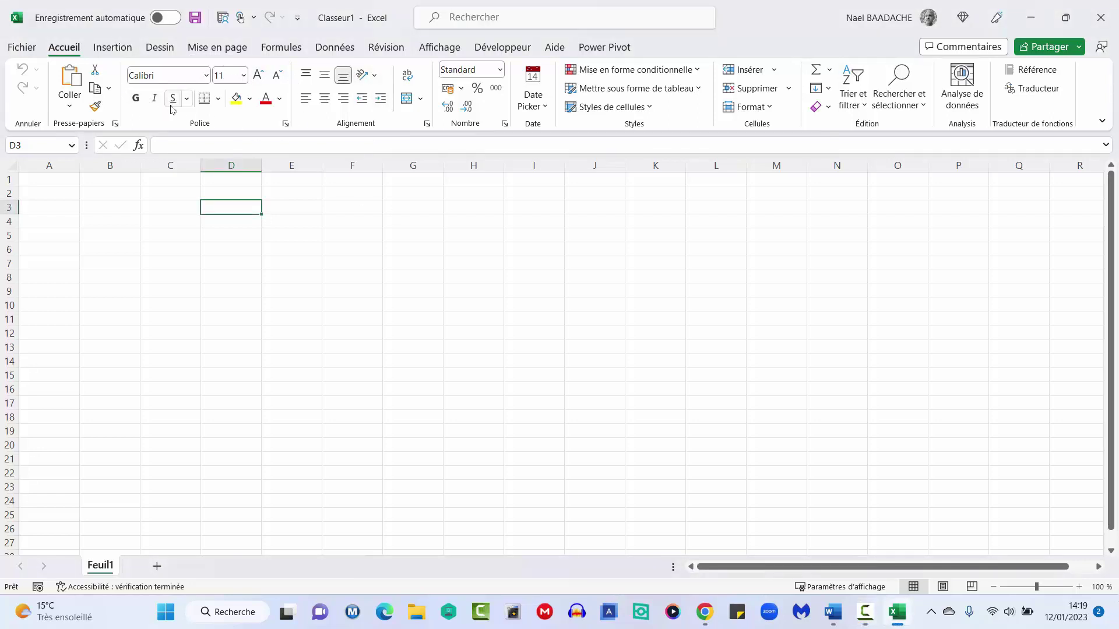
left_click(310, 239)
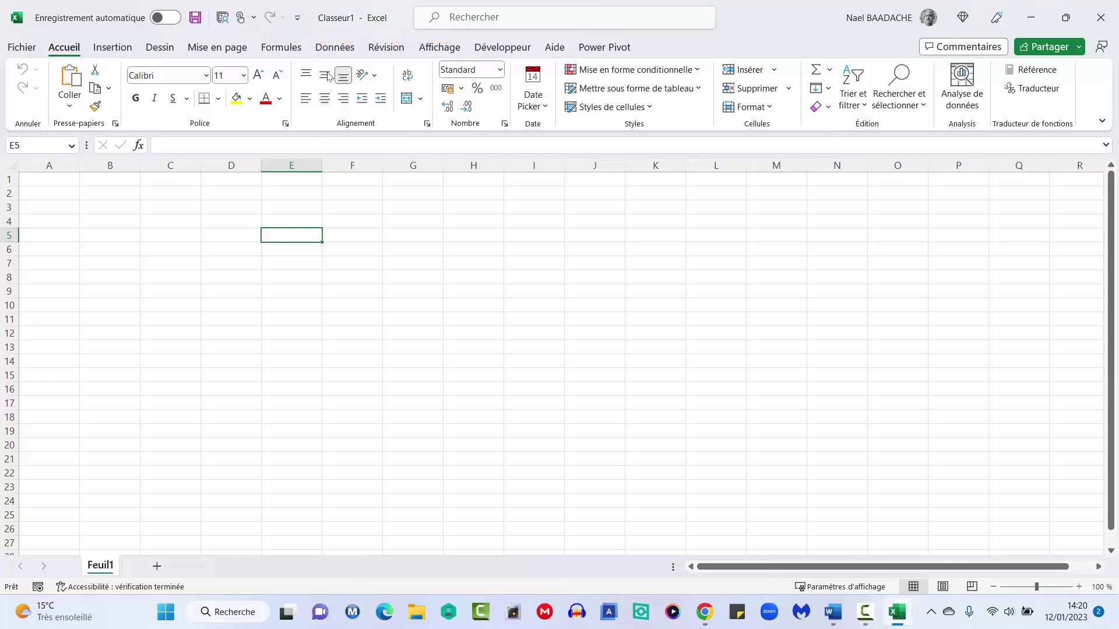
left_click(175, 227)
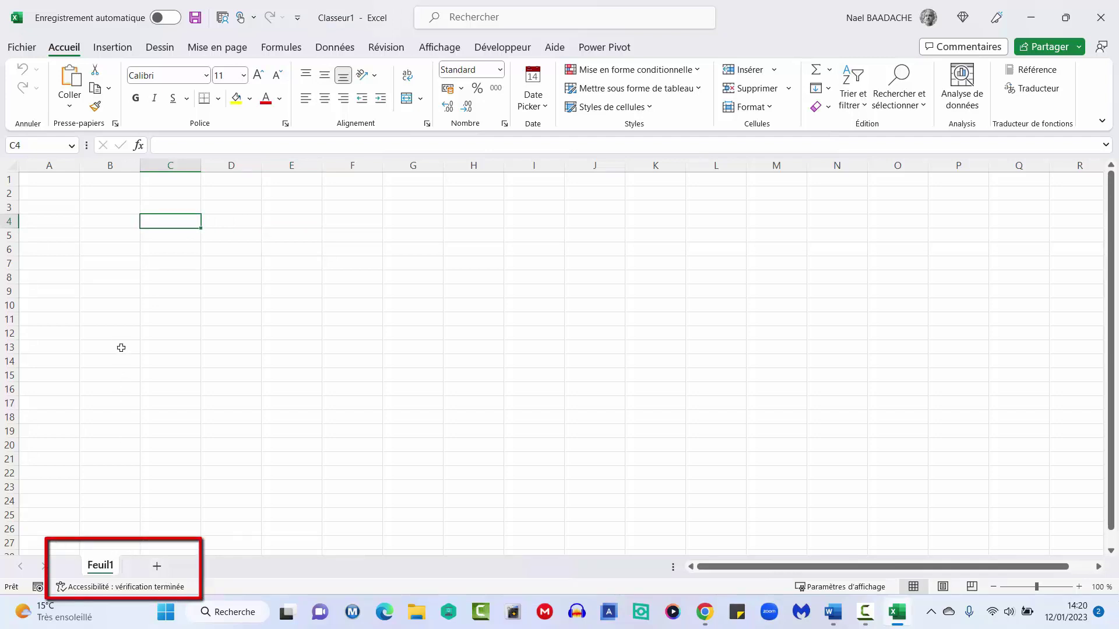
left_click(128, 275)
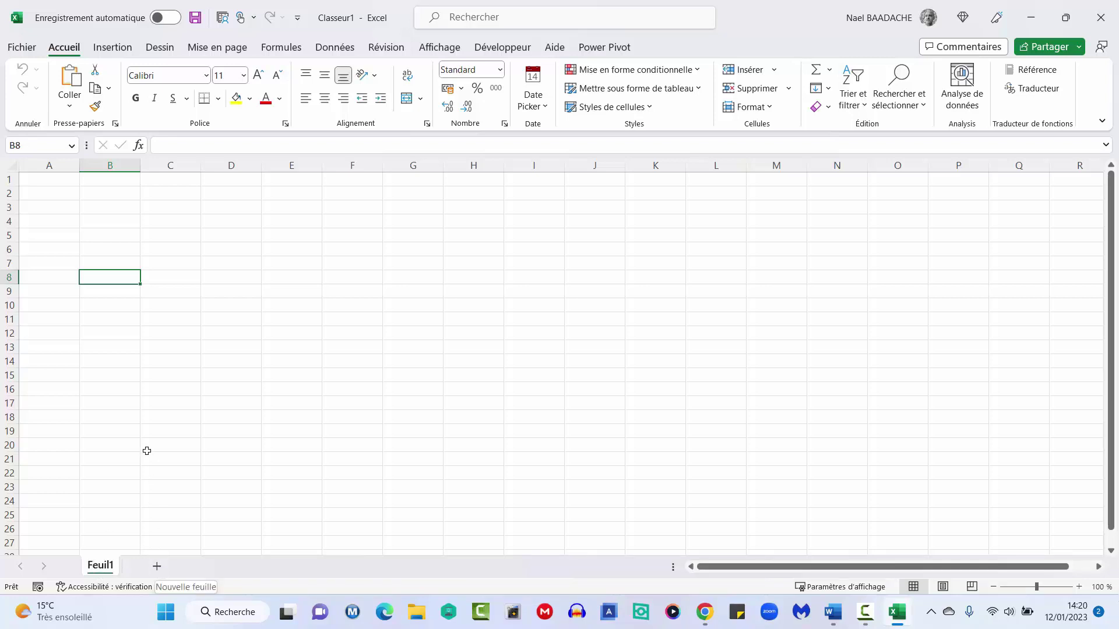
Add two new worksheets to the workbook and rename the first sheet, Feuil1, as Janvier
left_click(157, 567)
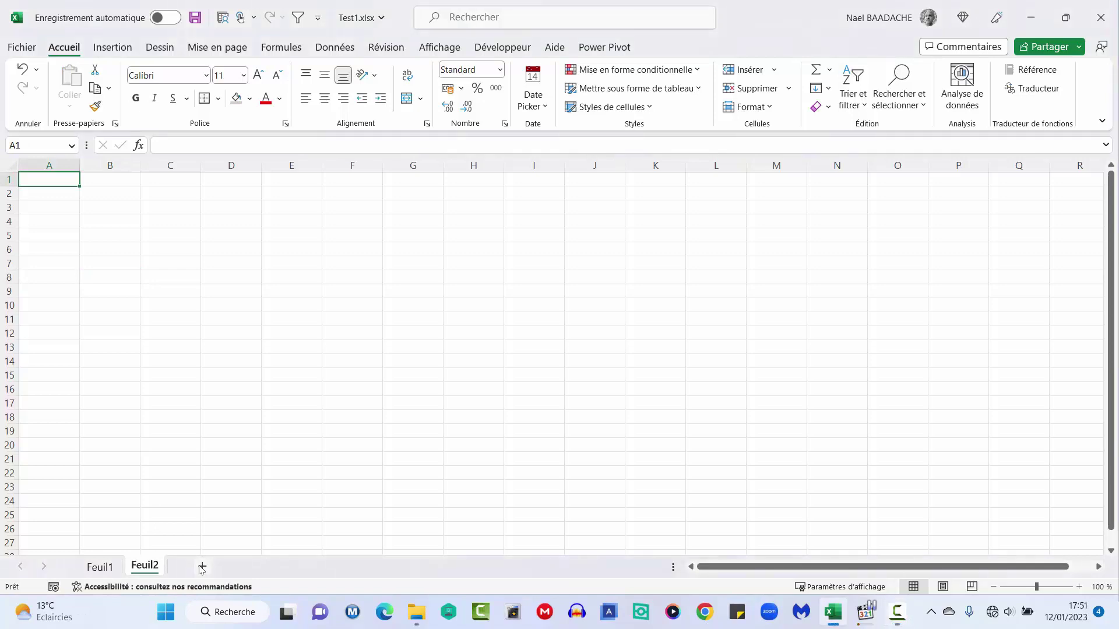
left_click(201, 567)
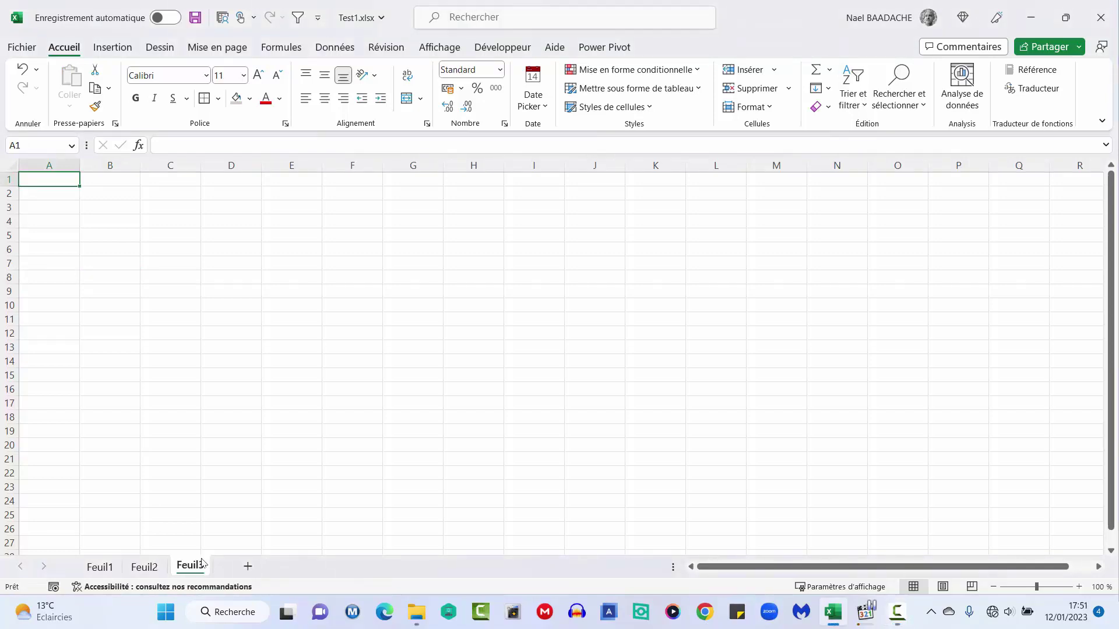
left_click(101, 568)
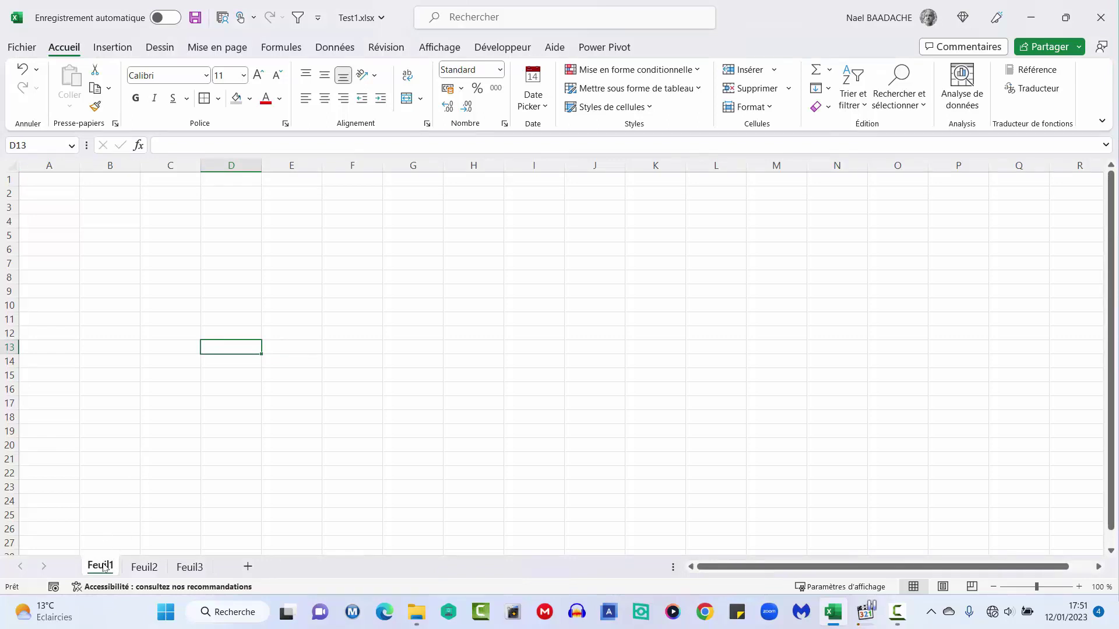
right_click(104, 567)
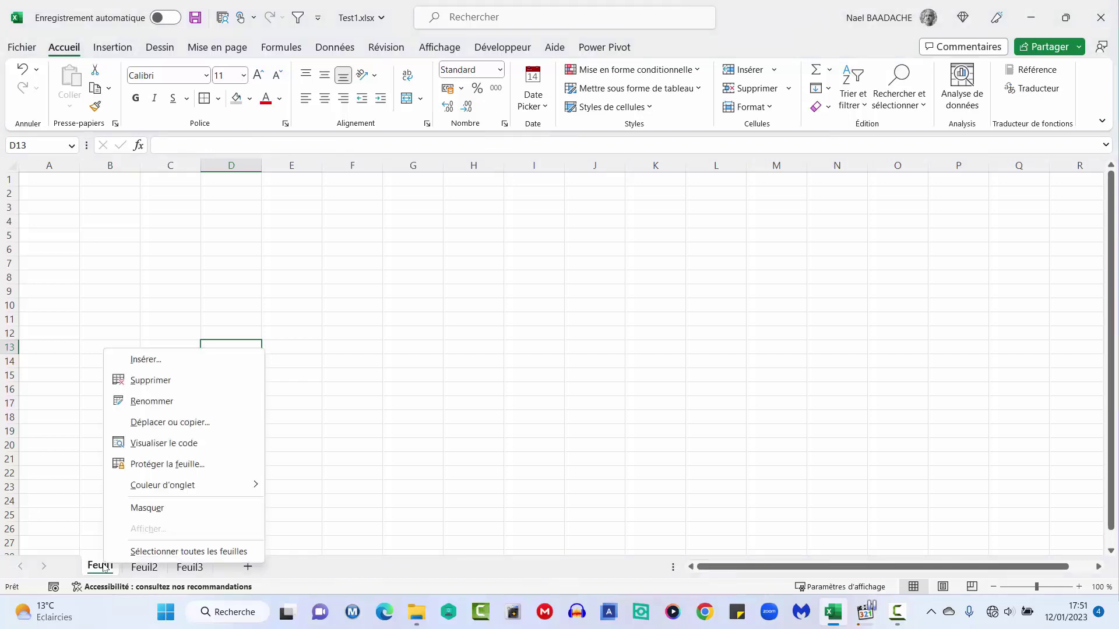
left_click(148, 401)
type("Janvier")
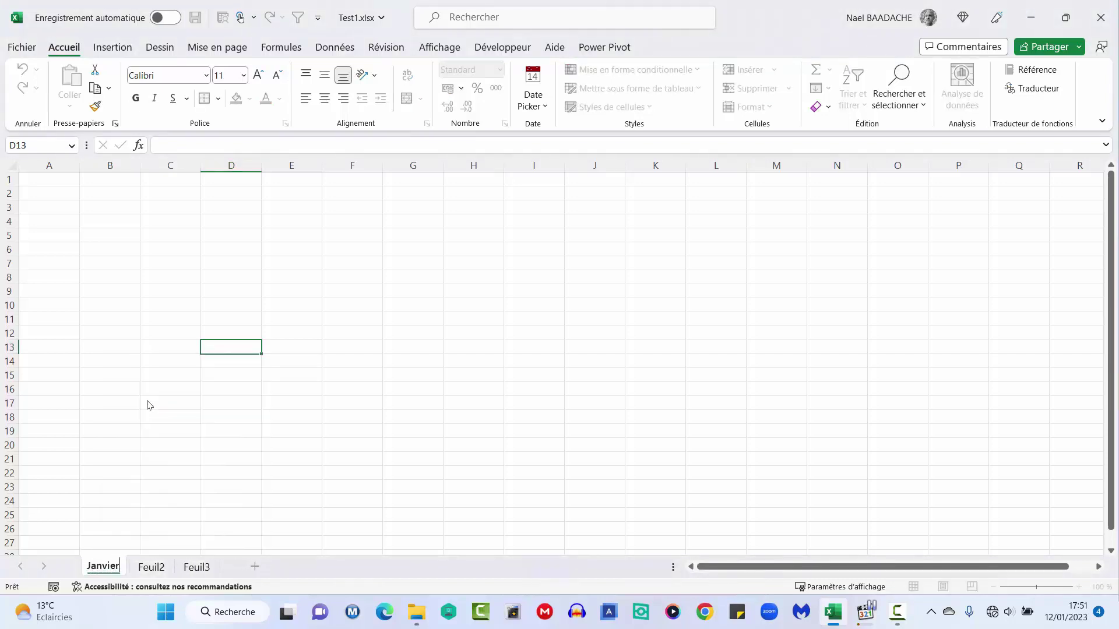
key("Return")
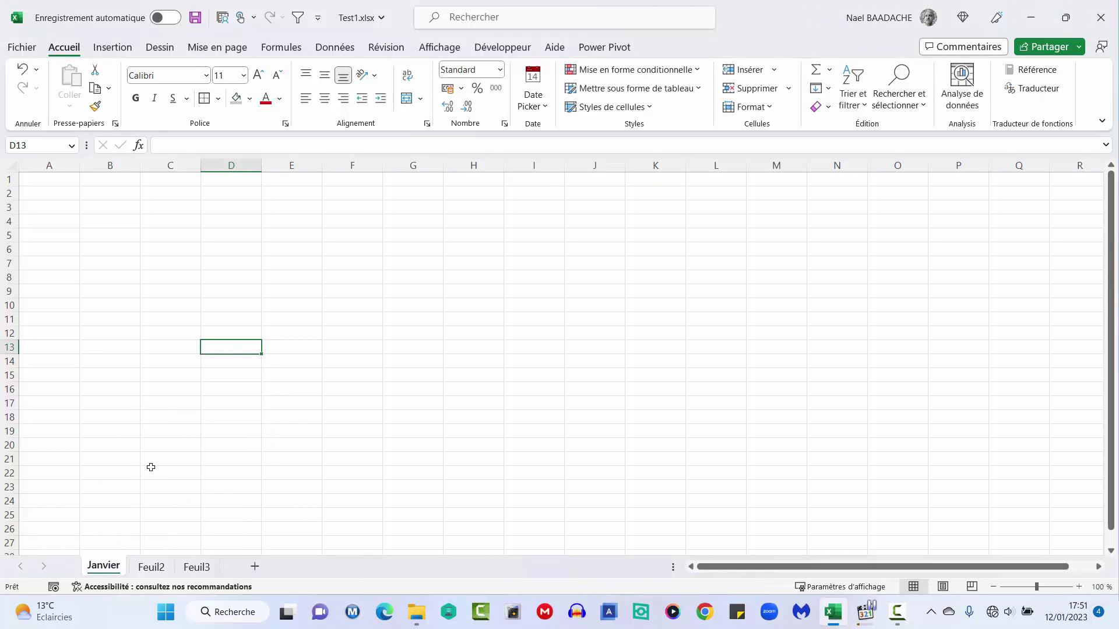
Rename the second sheet, Feuil2, as Fevrier
left_click(152, 566)
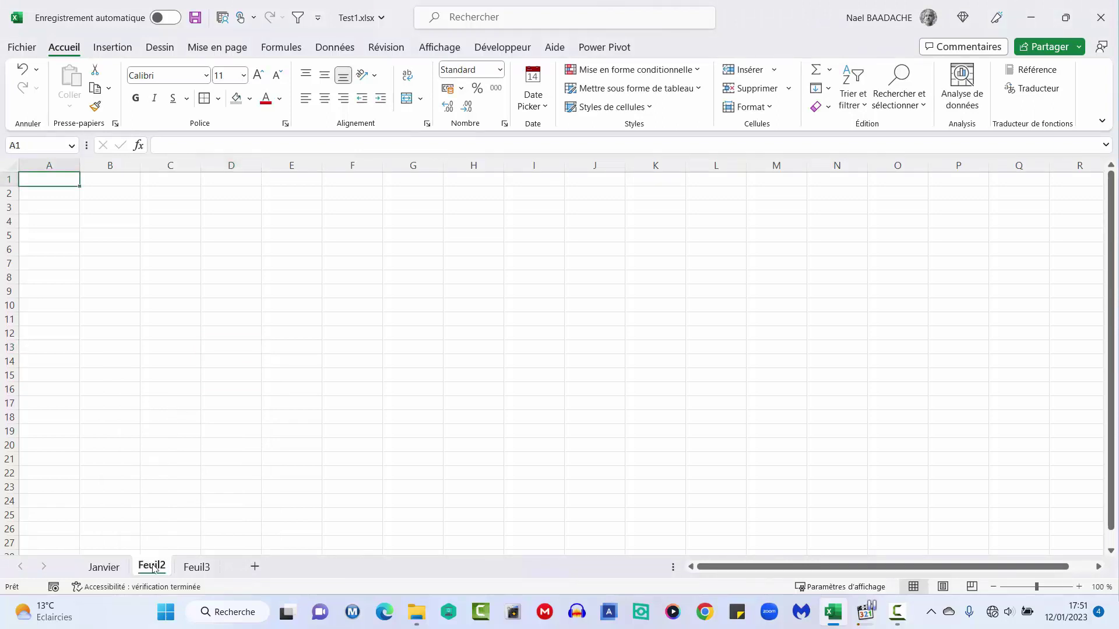
double_click(152, 566)
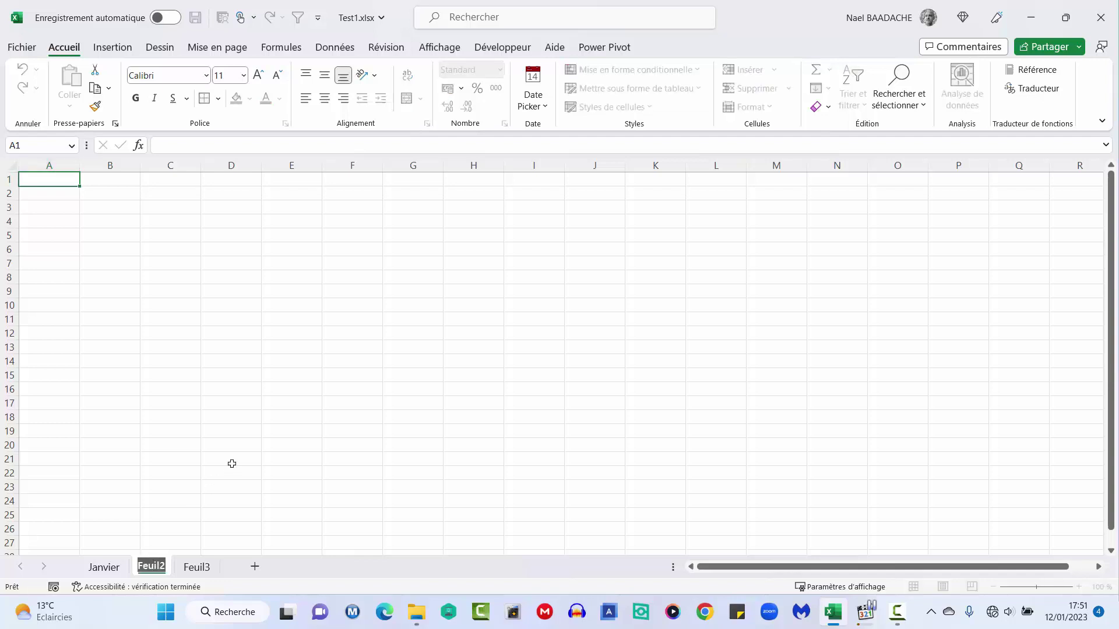
type("Fevr")
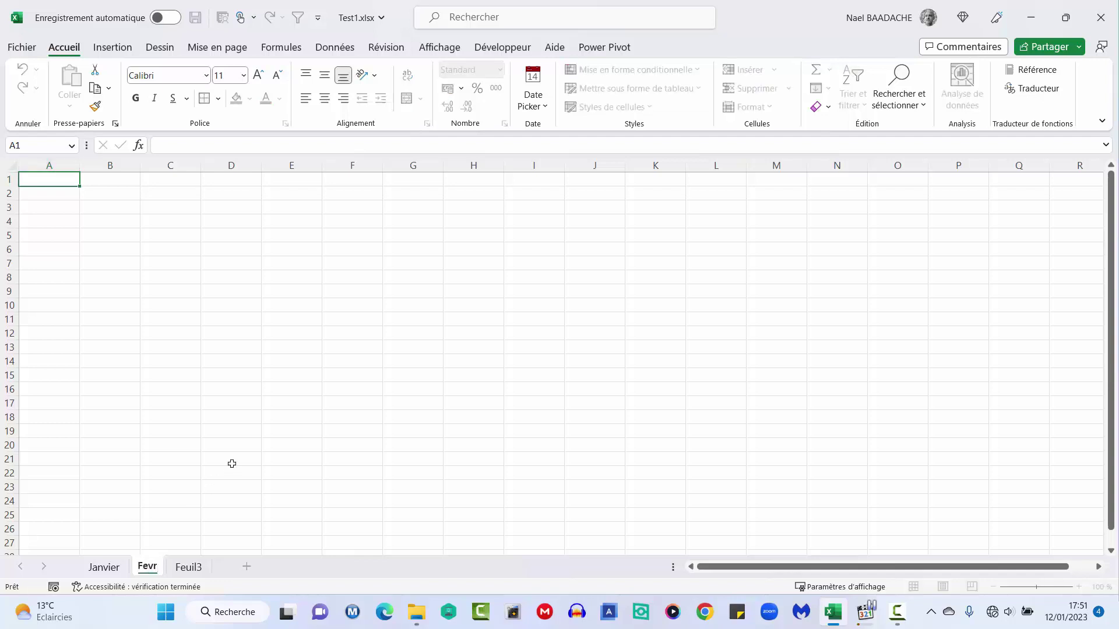
type("ier")
key("Return")
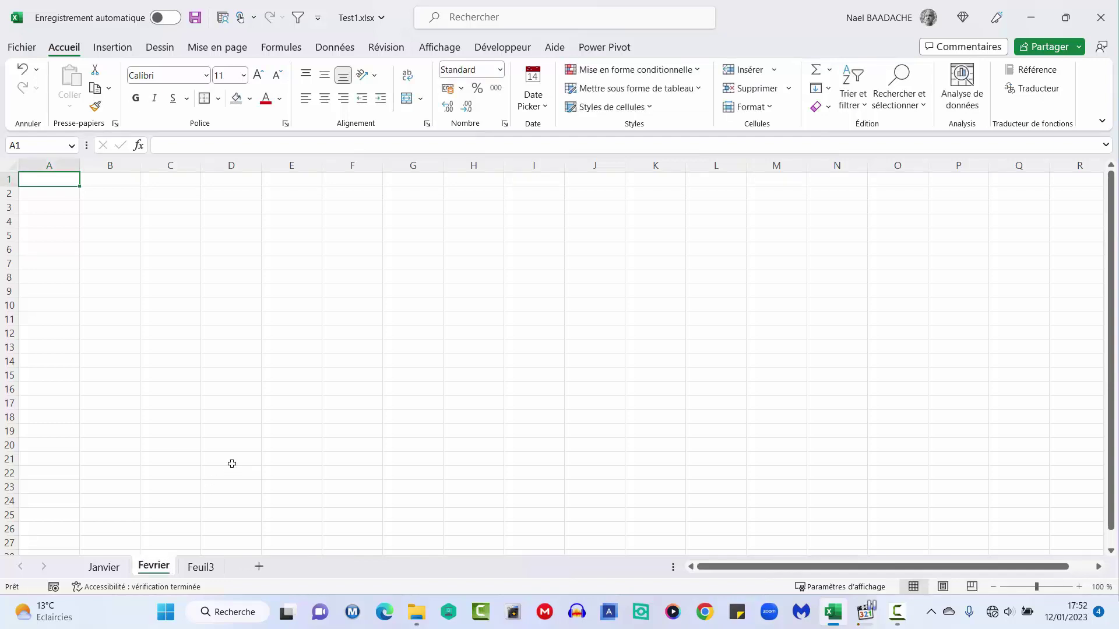
Color the Janvier sheet's tab standard dark red and switch to the Fevrier sheet
left_click(105, 567)
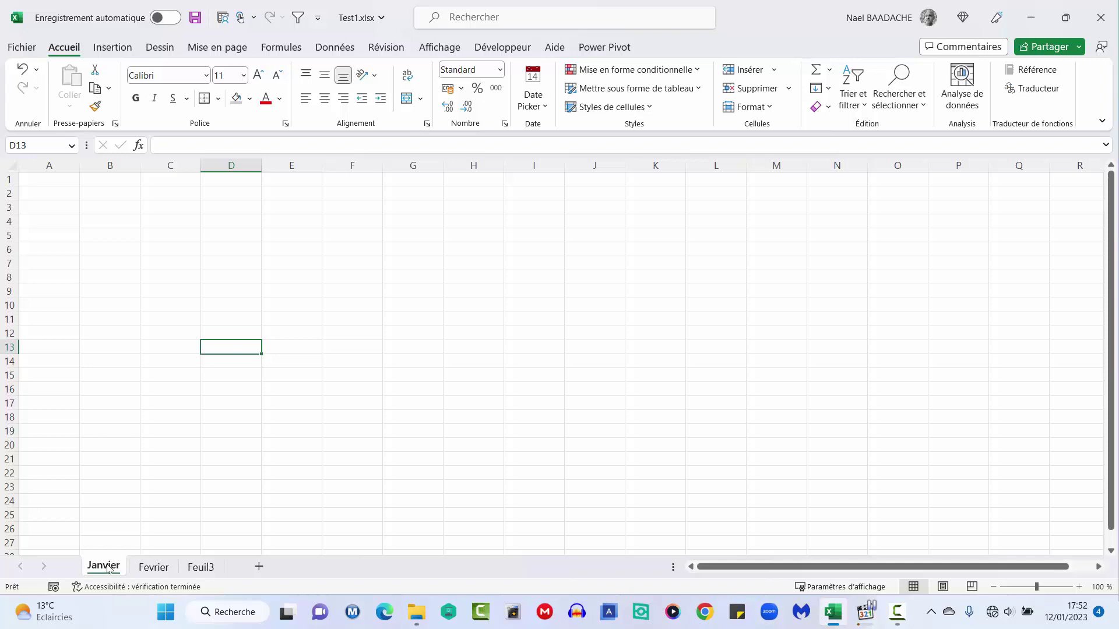
right_click(101, 568)
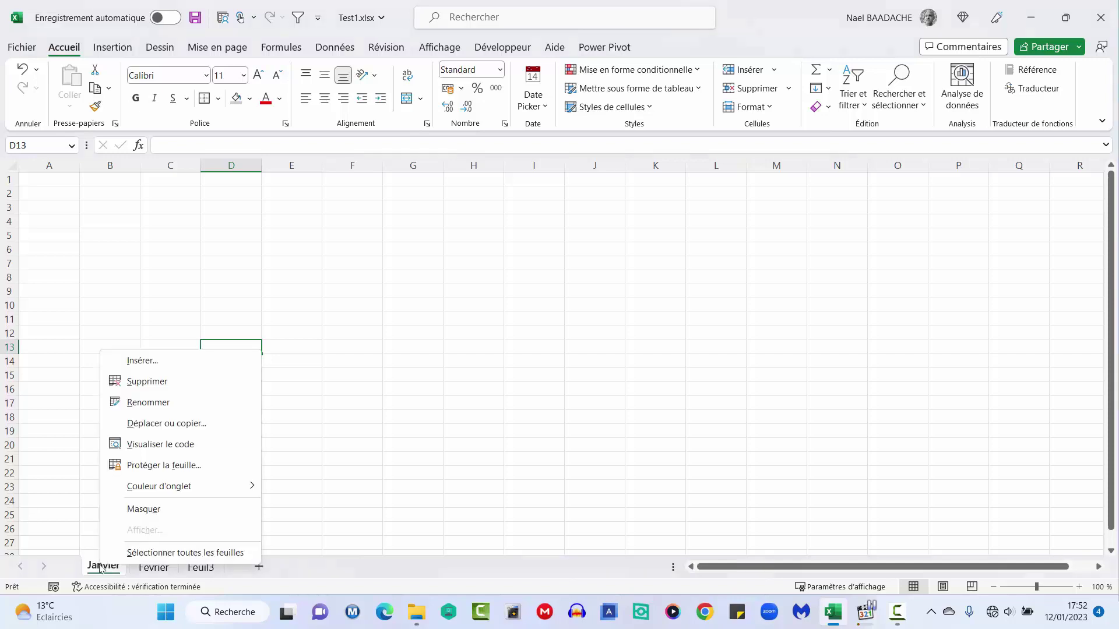
mouse_move(153, 486)
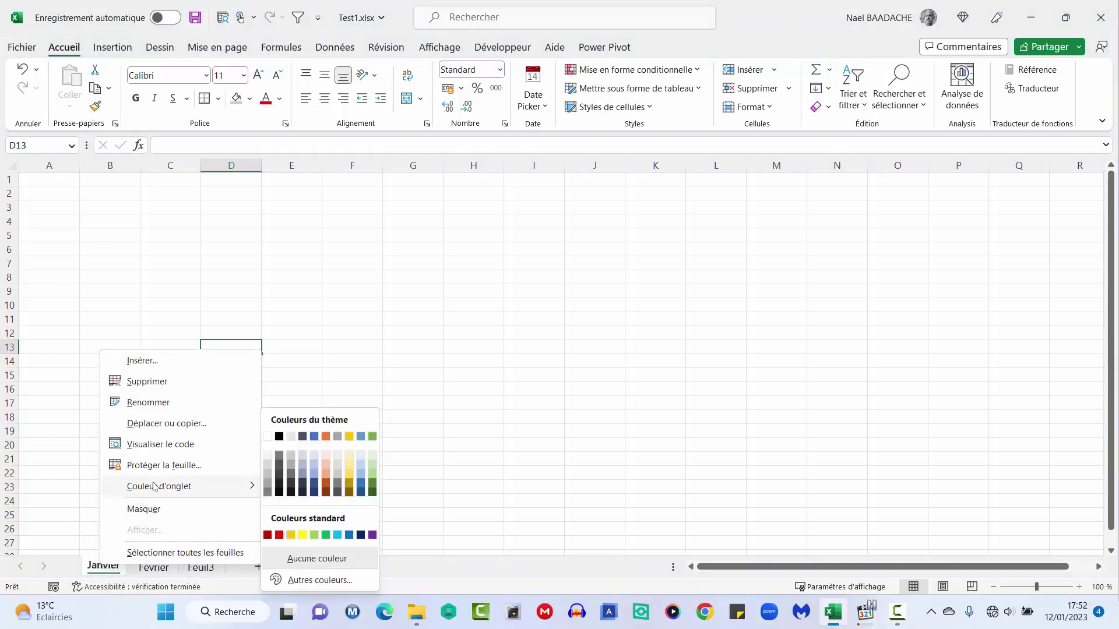
left_click(269, 536)
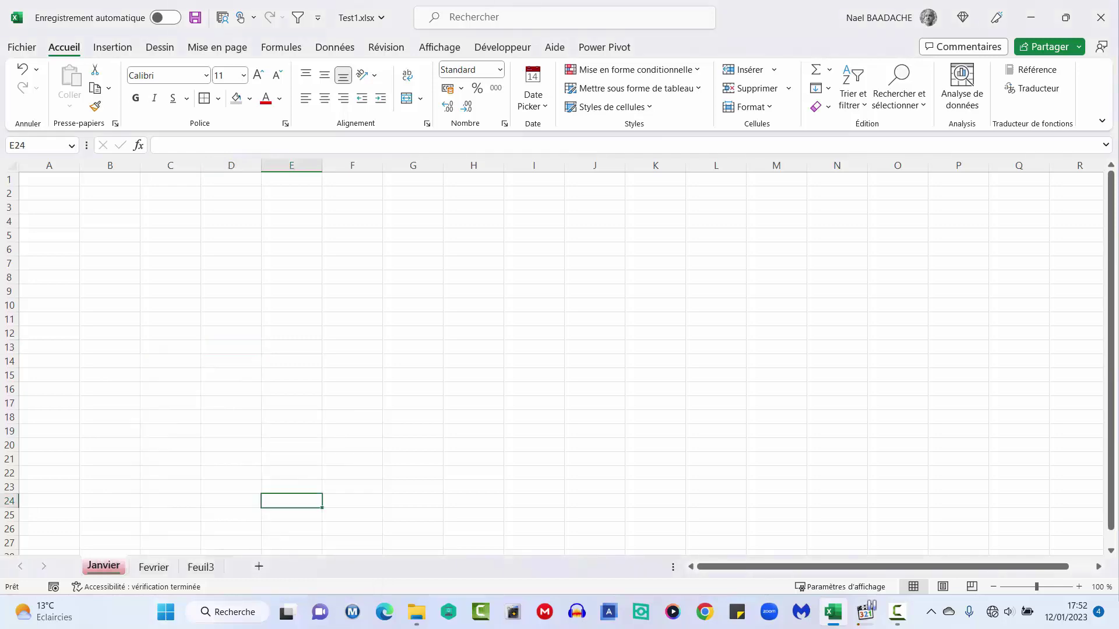
left_click(152, 569)
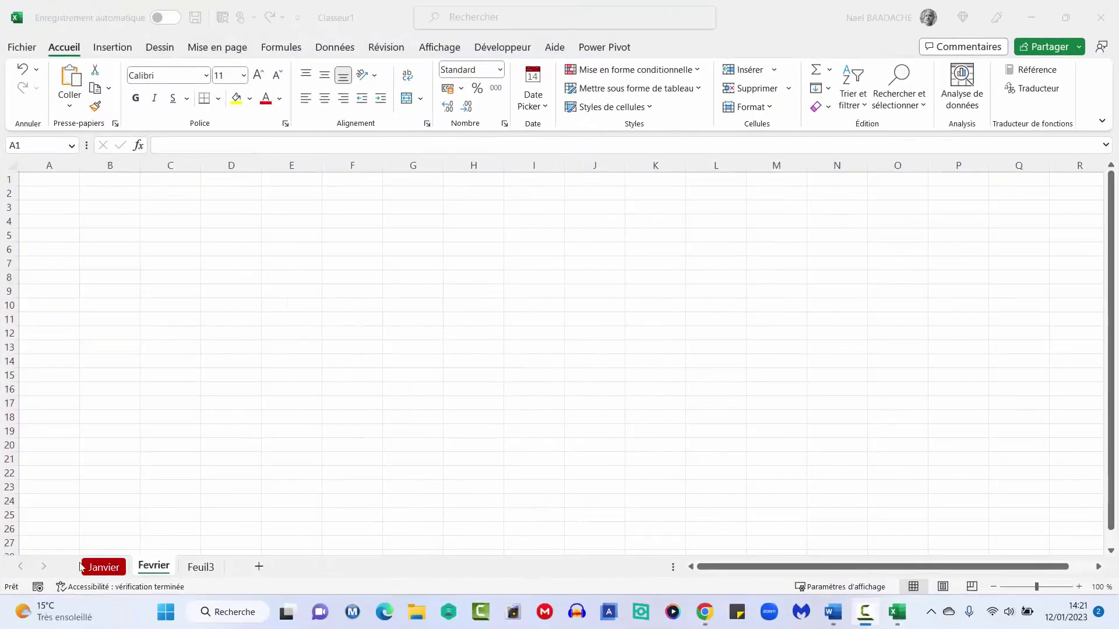
On the Janvier sheet, select cell C3, the range C3:C9 and the block C3:E10
left_click(204, 587)
left_click(211, 273)
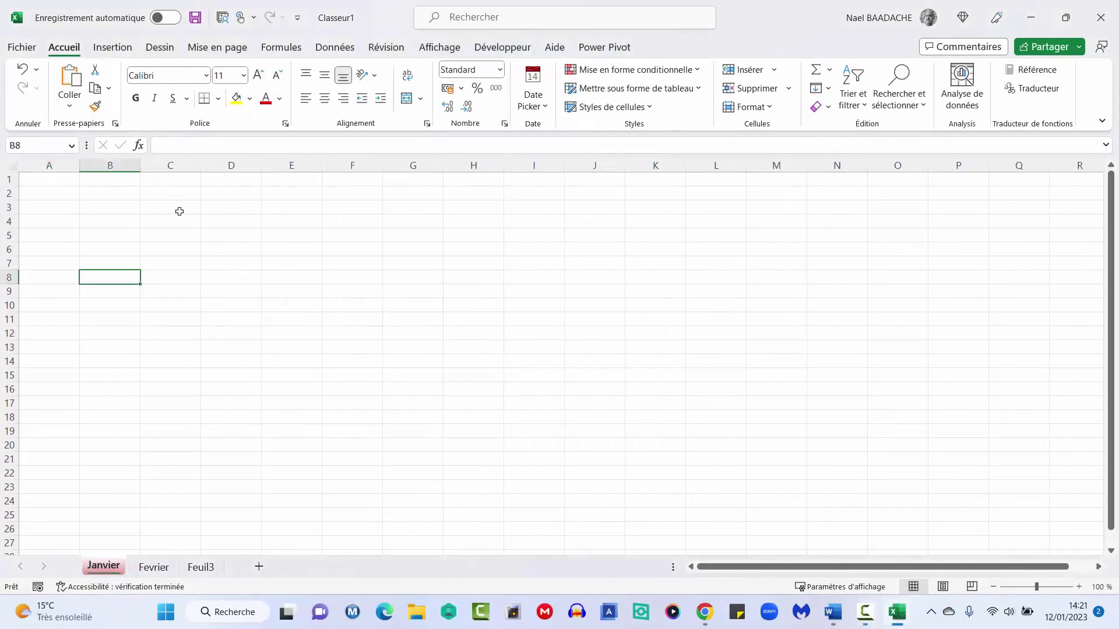
left_click(174, 208)
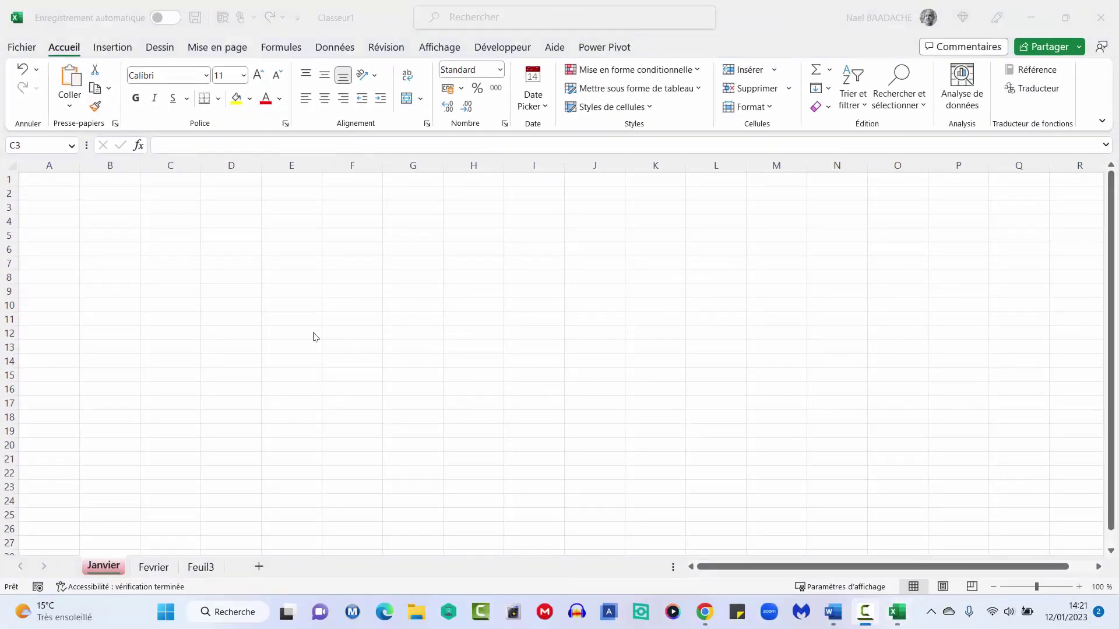
left_click(192, 246)
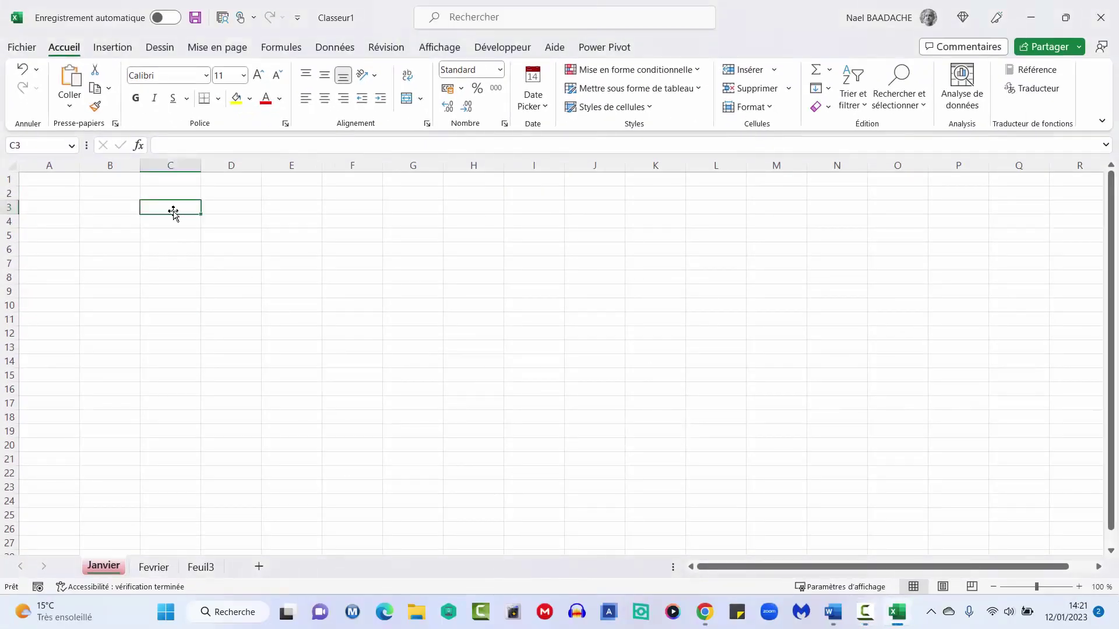
left_click_drag(175, 204, 176, 296)
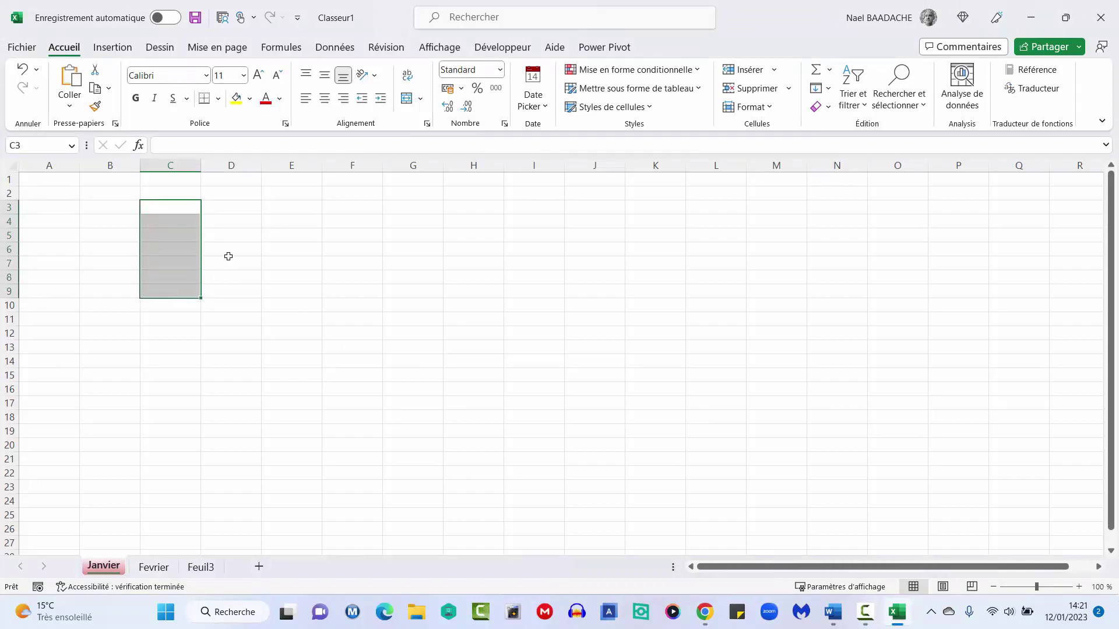
left_click_drag(180, 208, 291, 303)
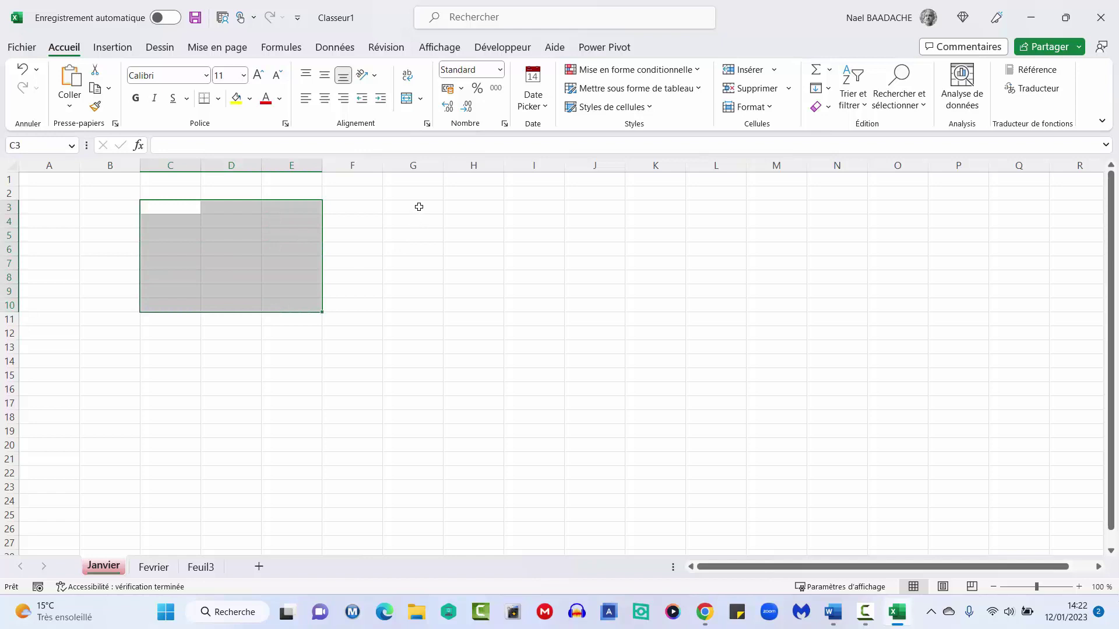
Select the non-adjacent ranges C3:C9, E3:E10, I3:I10, G12:G18 and C15:C19 together with a block in column A
left_click_drag(175, 206, 174, 292)
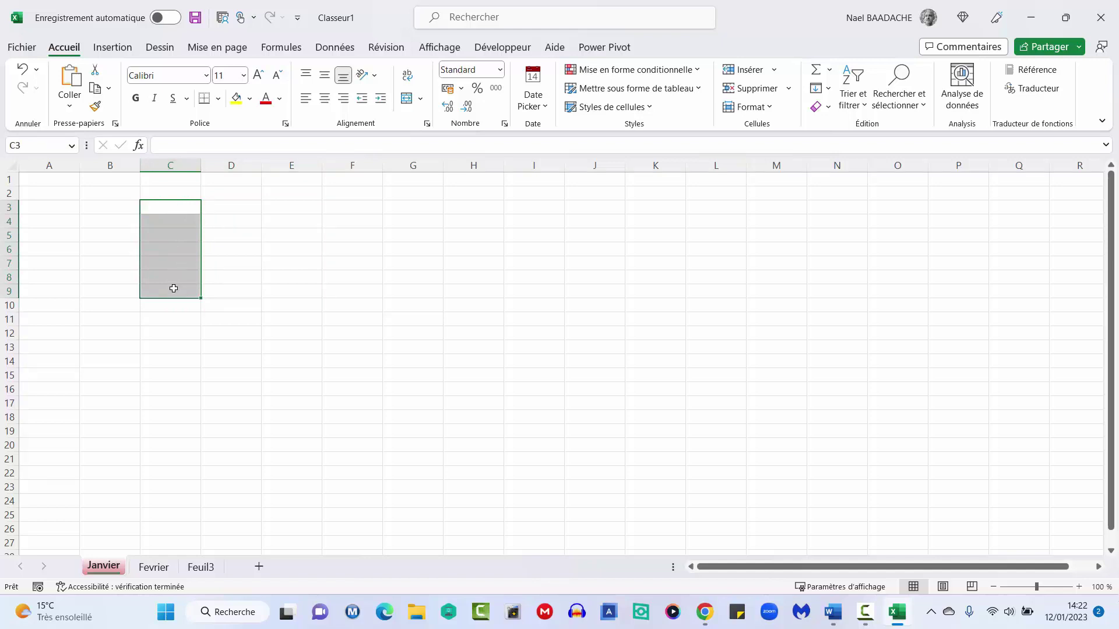
key("ctrl")
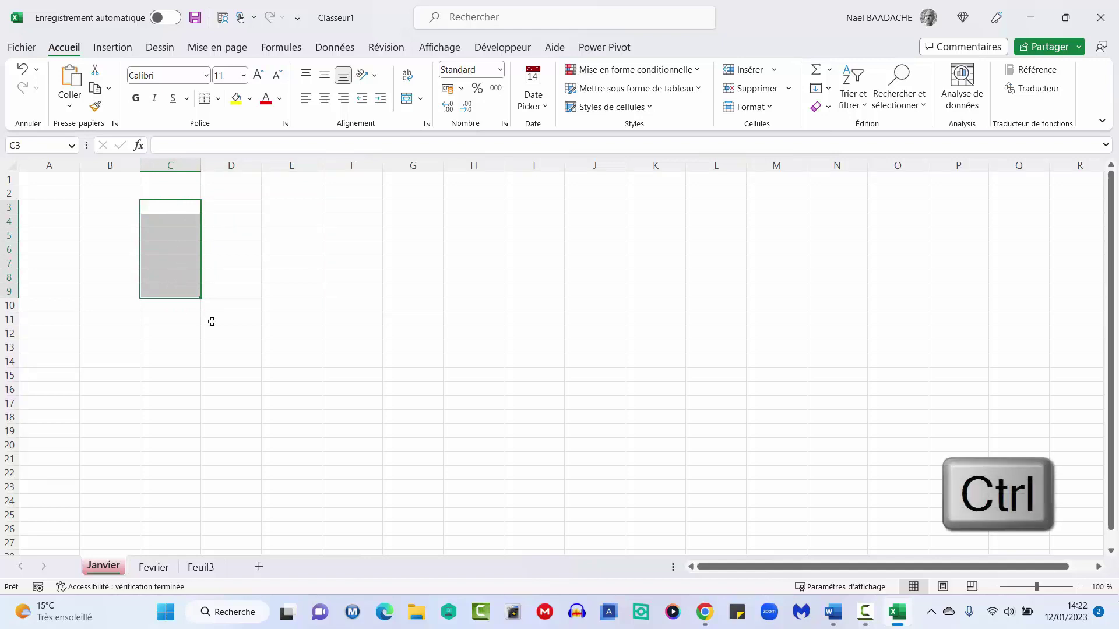
left_click_drag(295, 204, 292, 307)
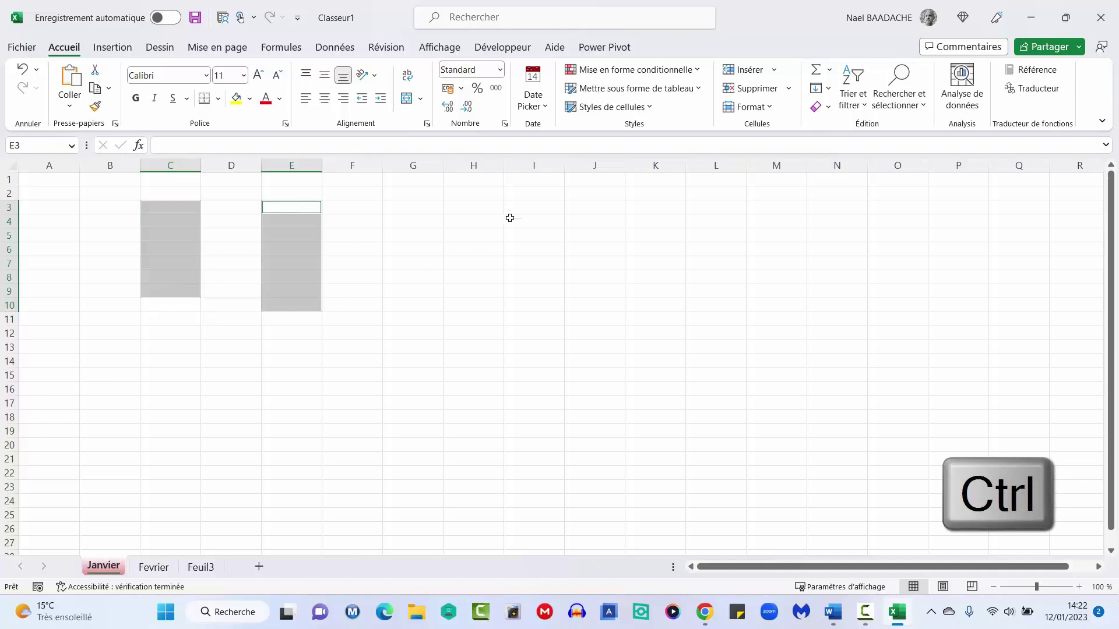
left_click_drag(513, 208, 507, 305)
left_click_drag(410, 332, 409, 417)
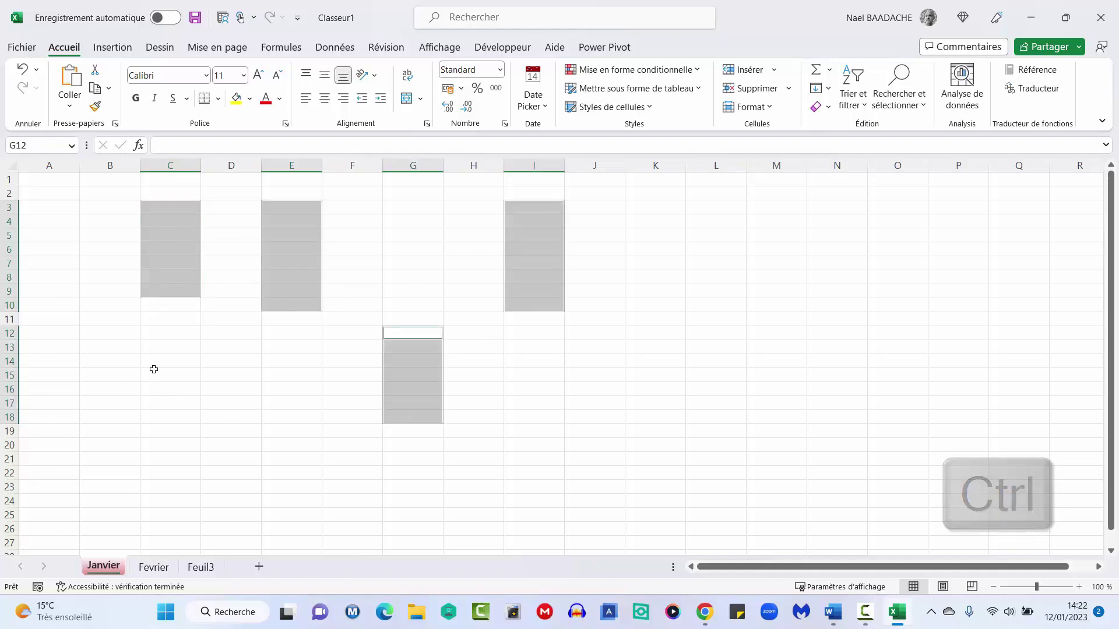
left_click_drag(152, 373, 153, 431)
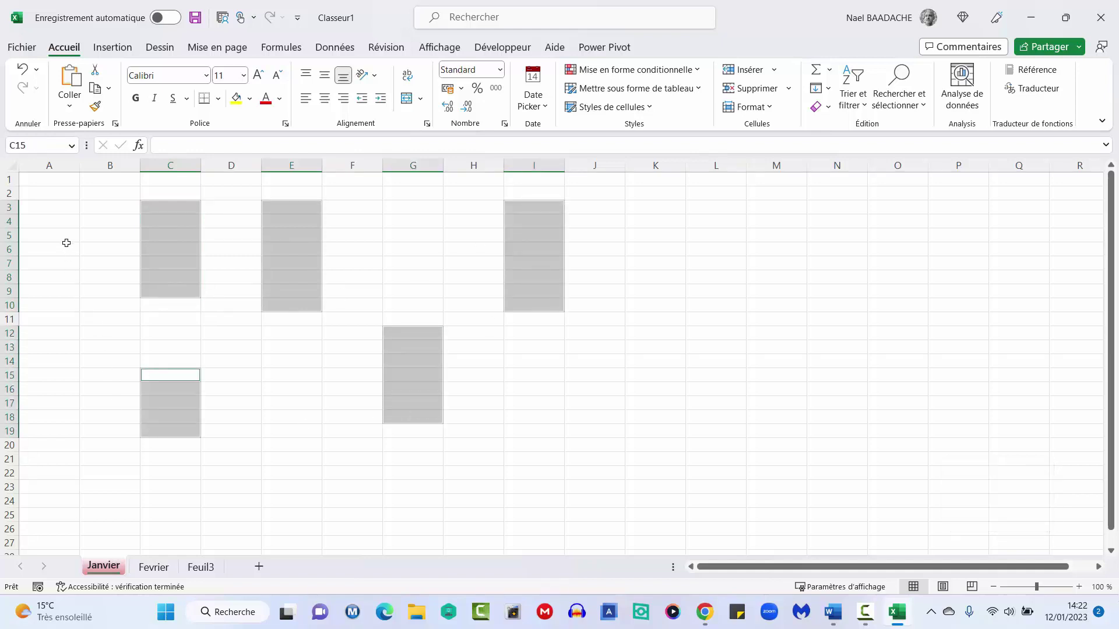
left_click_drag(66, 244, 69, 336)
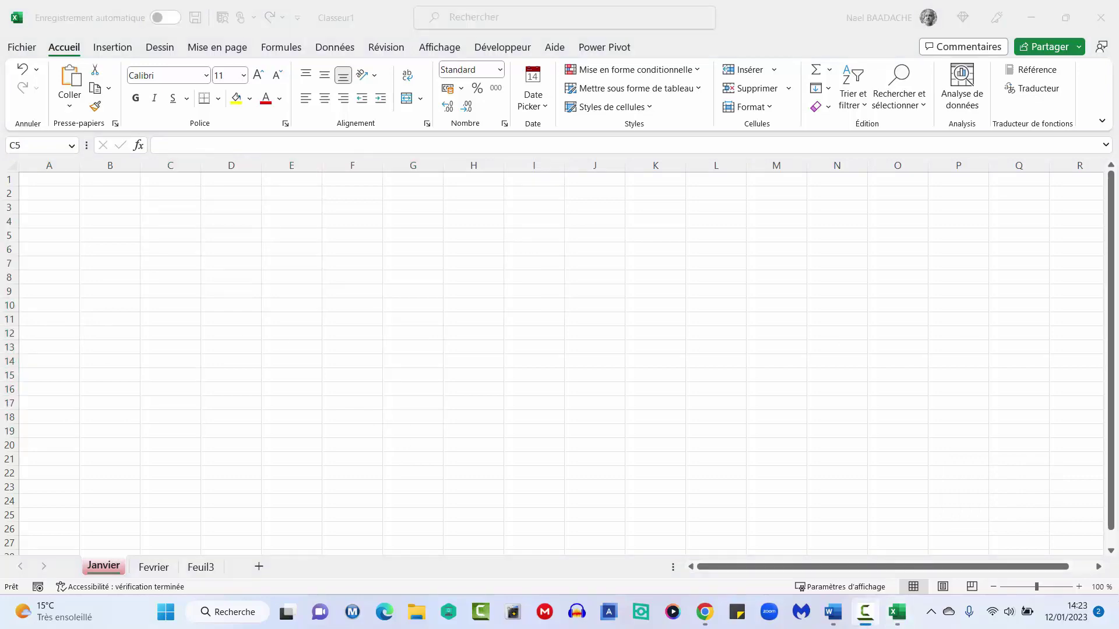
Zoom the worksheet in to 140 % and back out to 90 %
left_click(1036, 588)
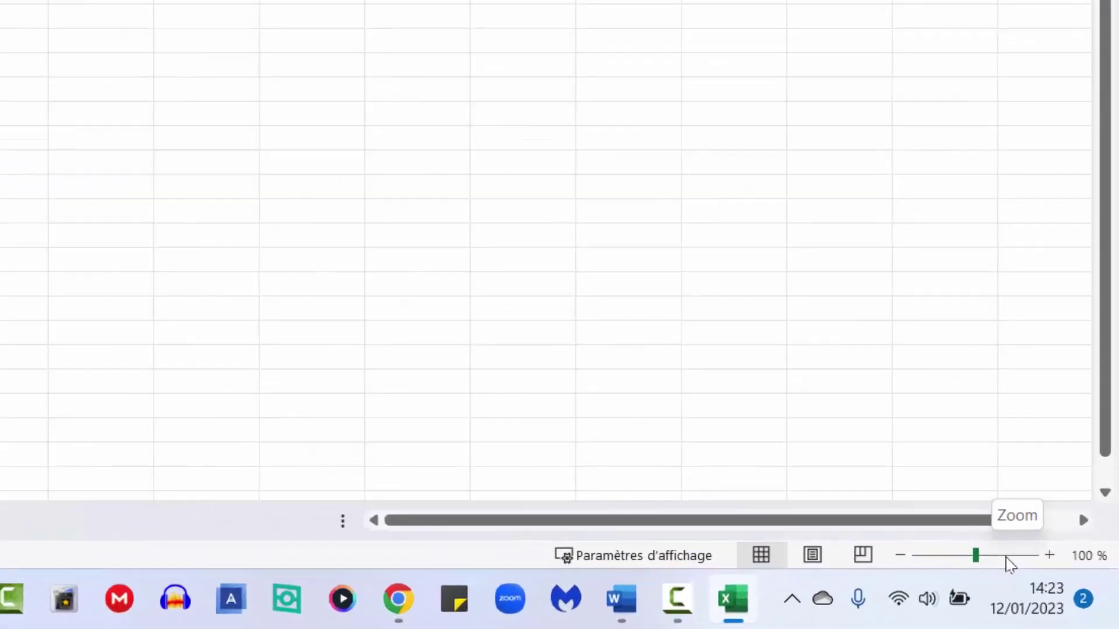
left_click(1079, 587)
left_click(1080, 587)
left_click(1021, 524)
left_click(1021, 523)
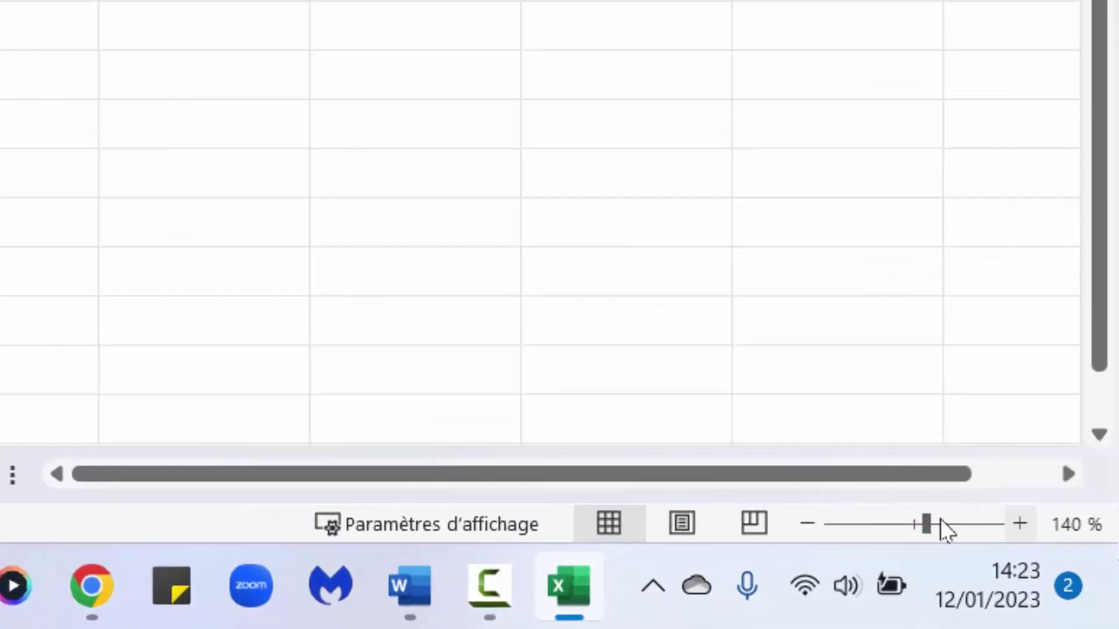
left_click(806, 525)
left_click(806, 525)
left_click(806, 525)
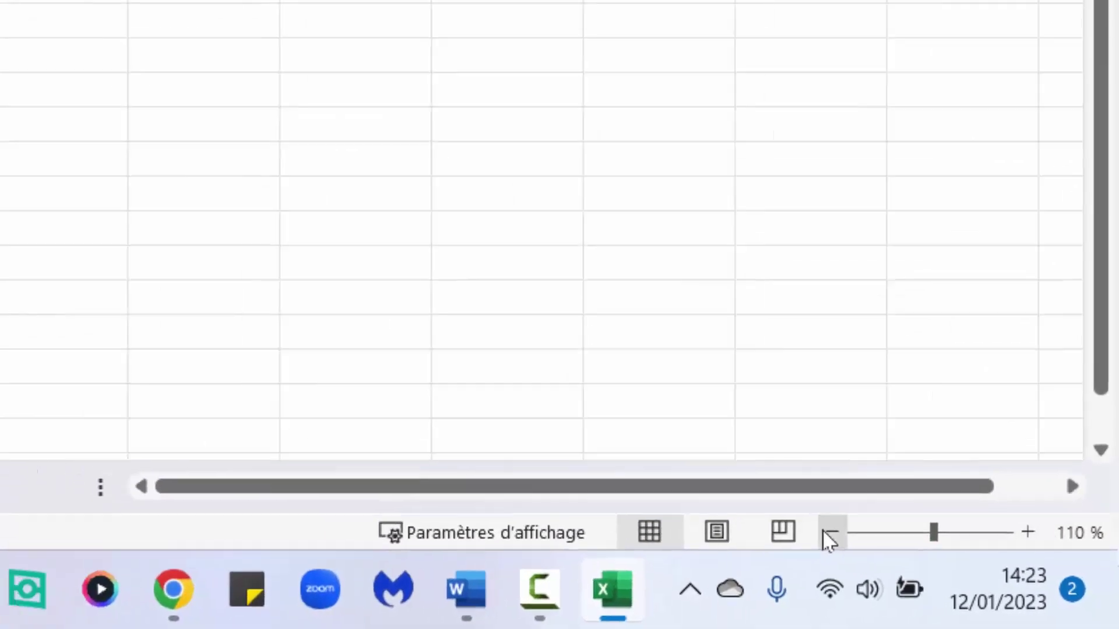
left_click(830, 533)
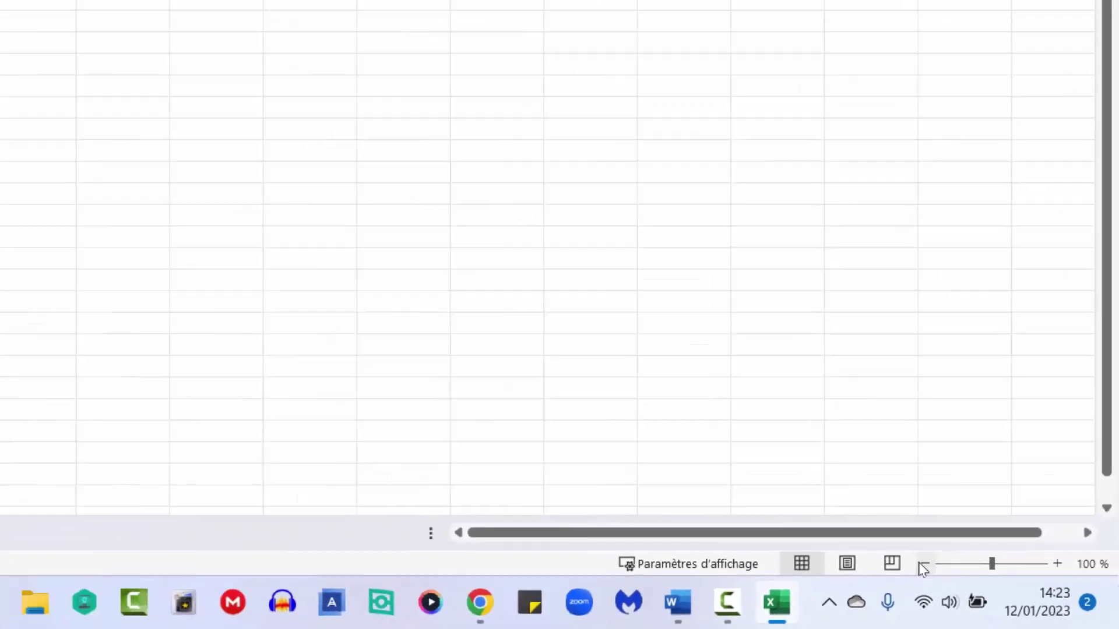
left_click(830, 533)
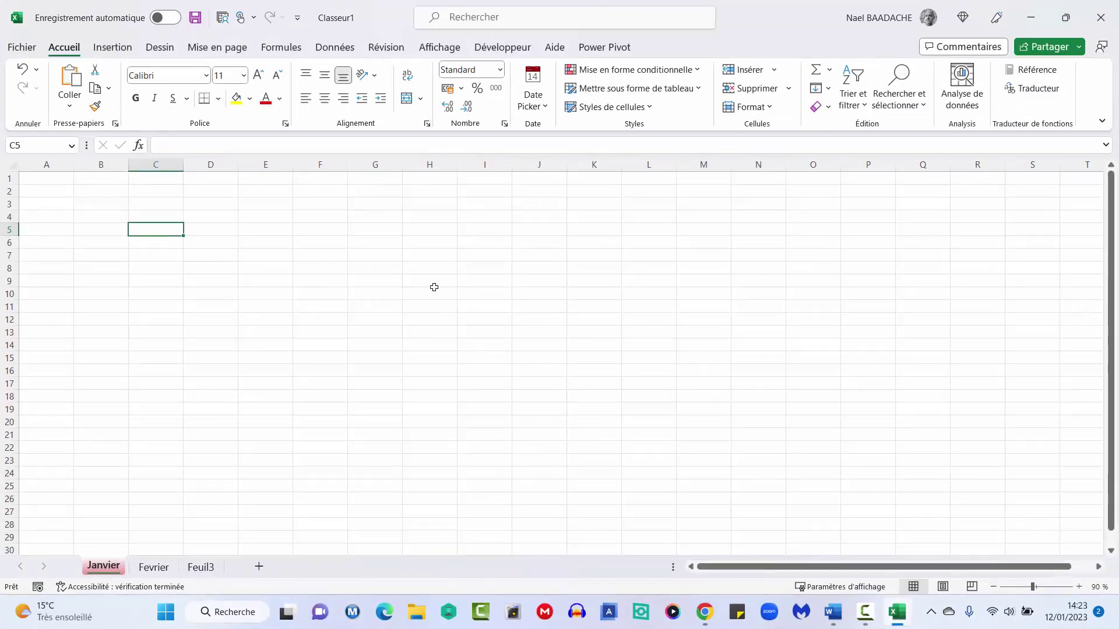
Zoom the worksheet out to 25 % and back in to about 115 %
scroll(434, 287, "down", 5, "ctrl")
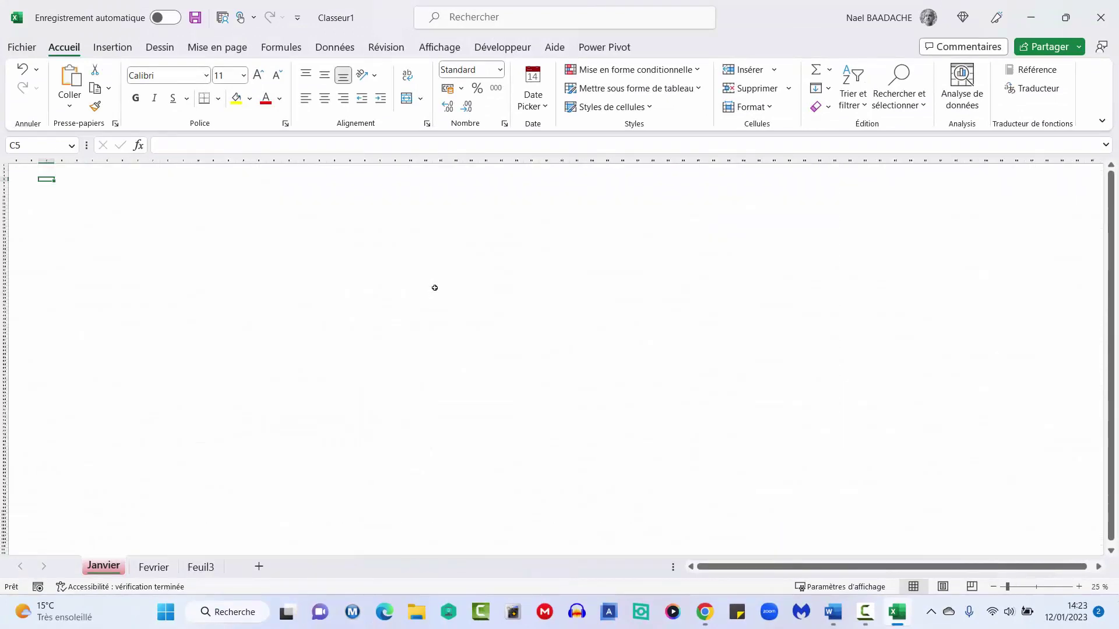
scroll(434, 287, "up", 7, "ctrl")
scroll(435, 287, "down", 2, "ctrl")
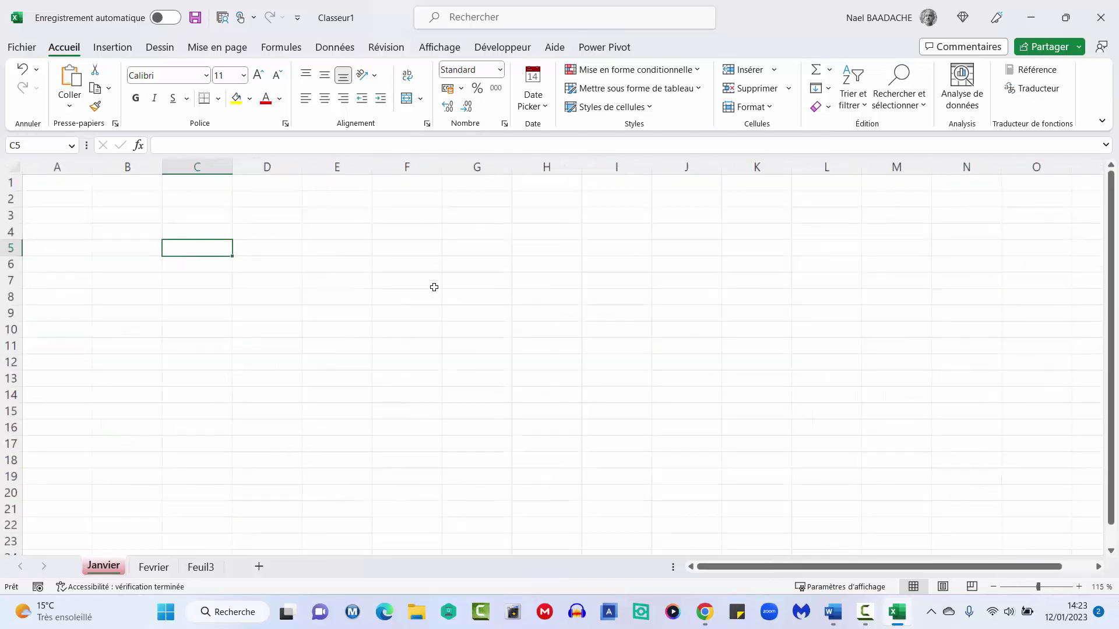
left_click(435, 287, "ctrl")
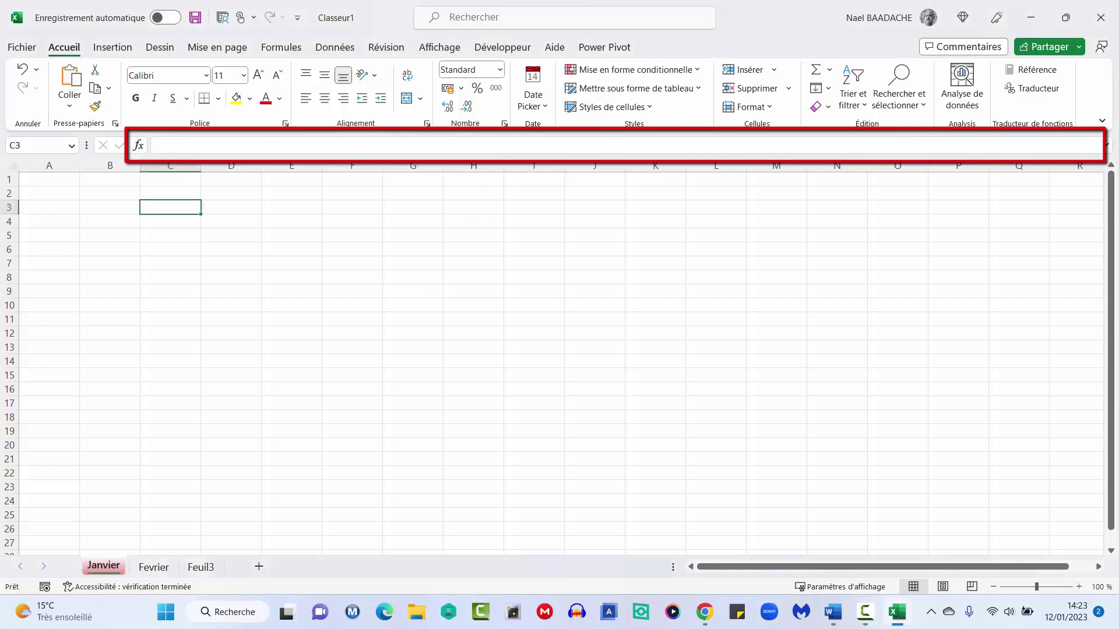
Enter a first name in cell C3 and 12235 in cell D3, and check D3's content in the formula bar
left_click(173, 208)
type("Nael")
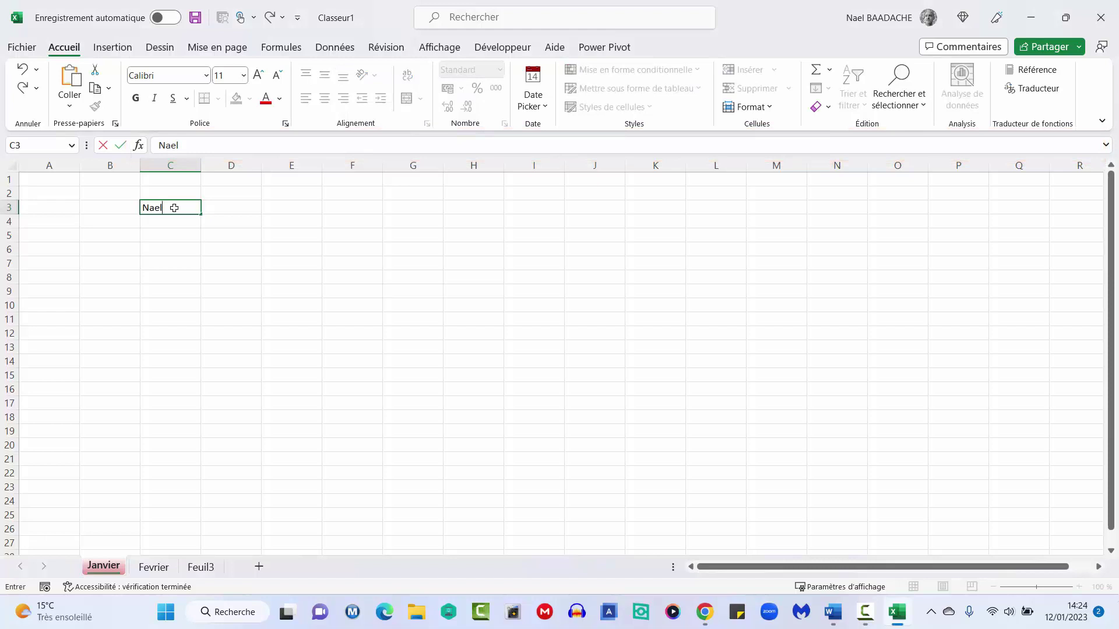
key("Tab")
type("122")
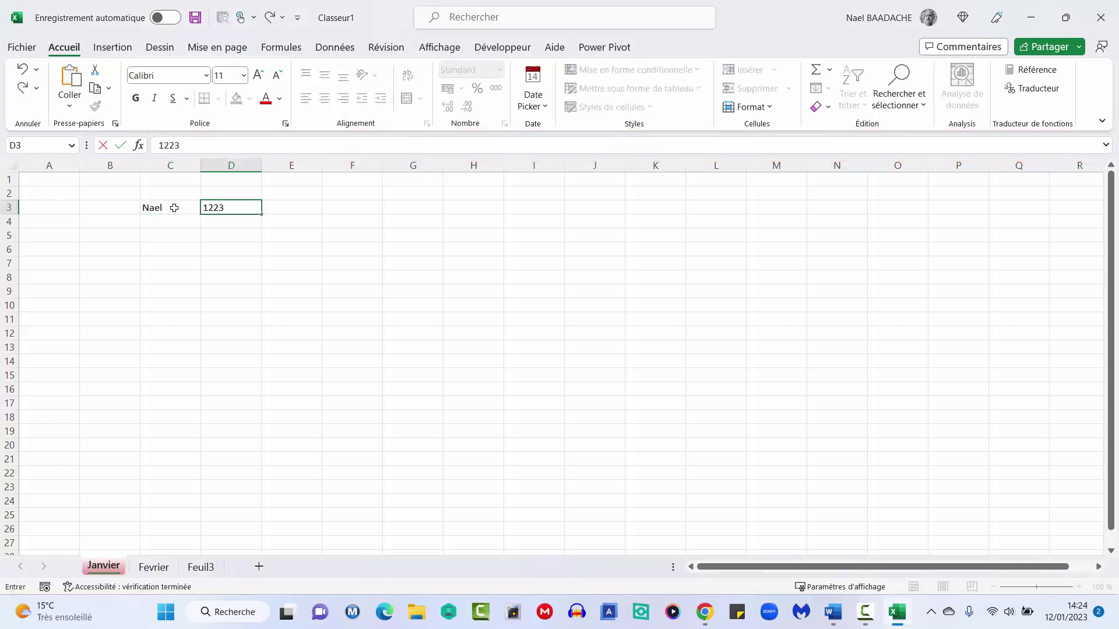
type("35")
key("Return")
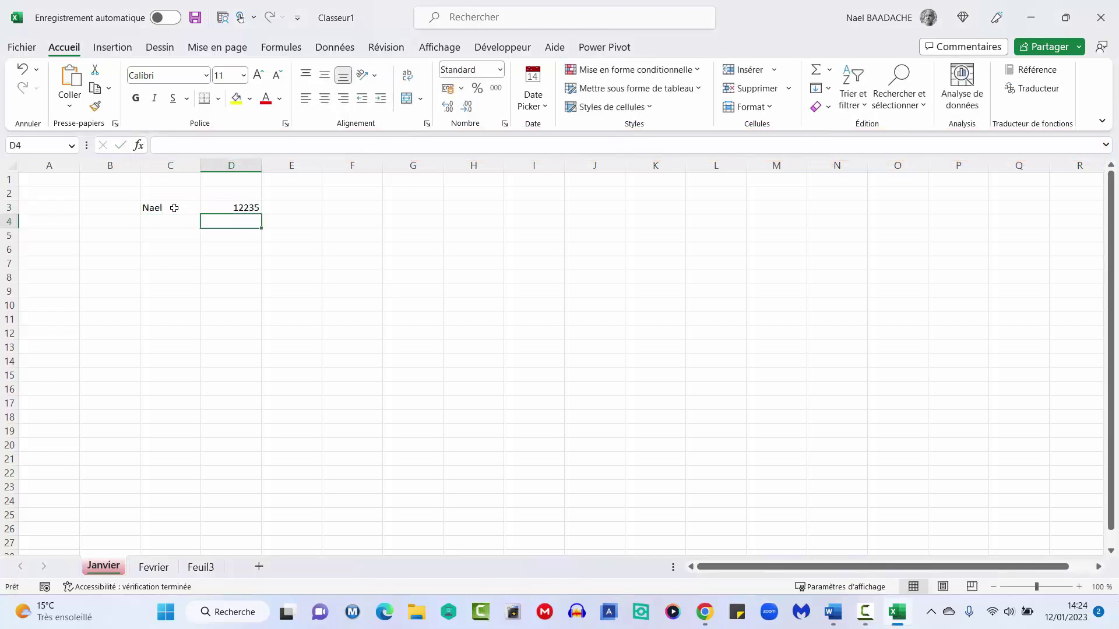
left_click(233, 208)
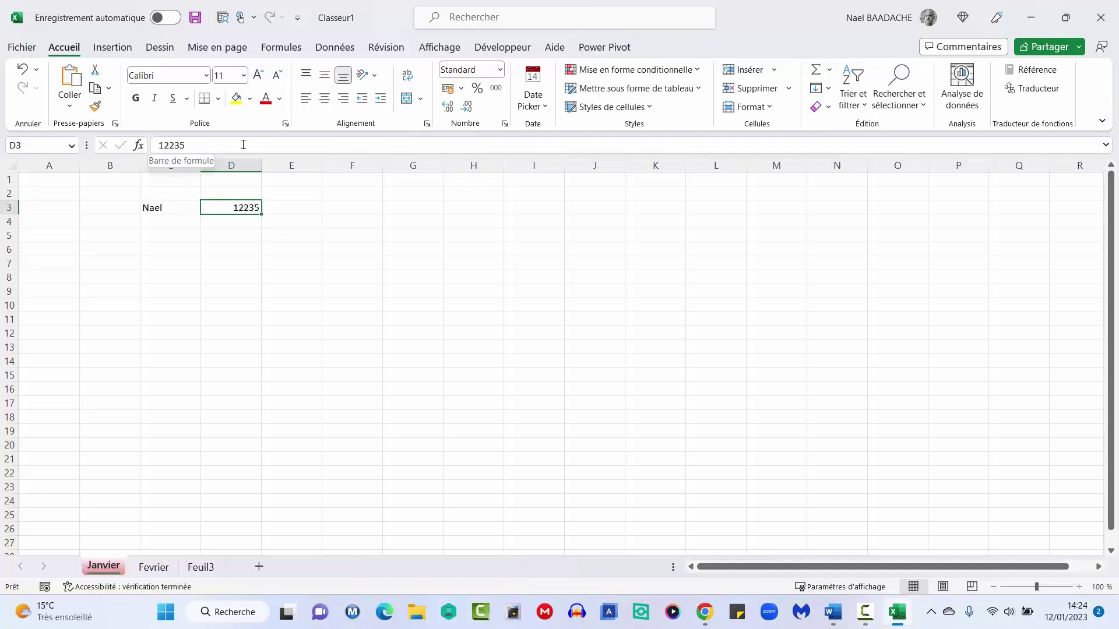
Center the name in cell C3 horizontally and vertically and make it bold, italic and underlined
left_click(187, 210)
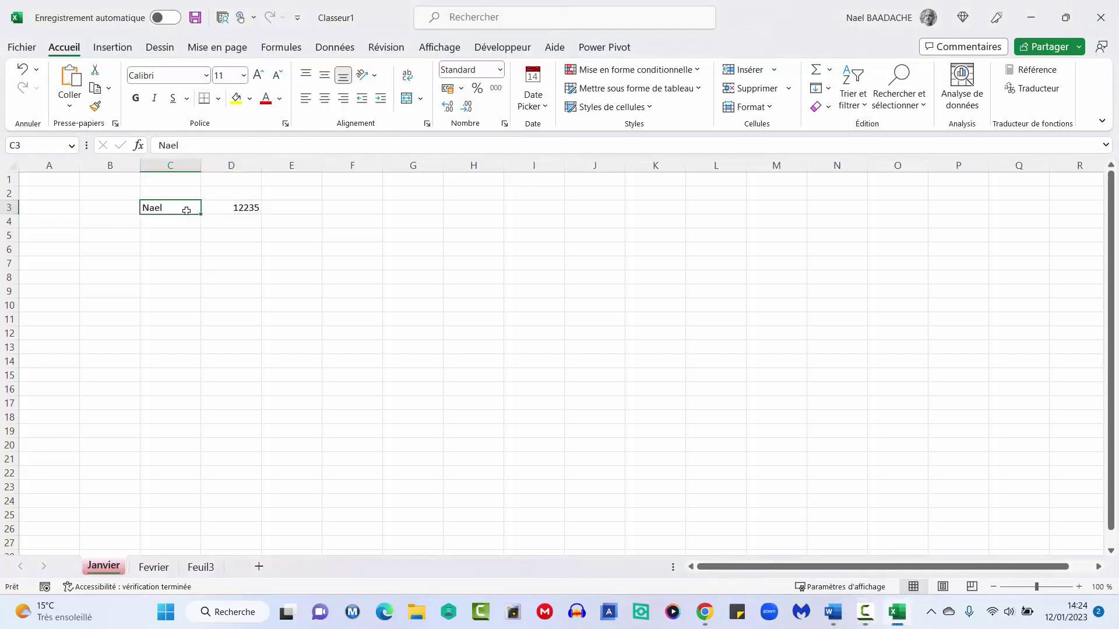
left_click(324, 98)
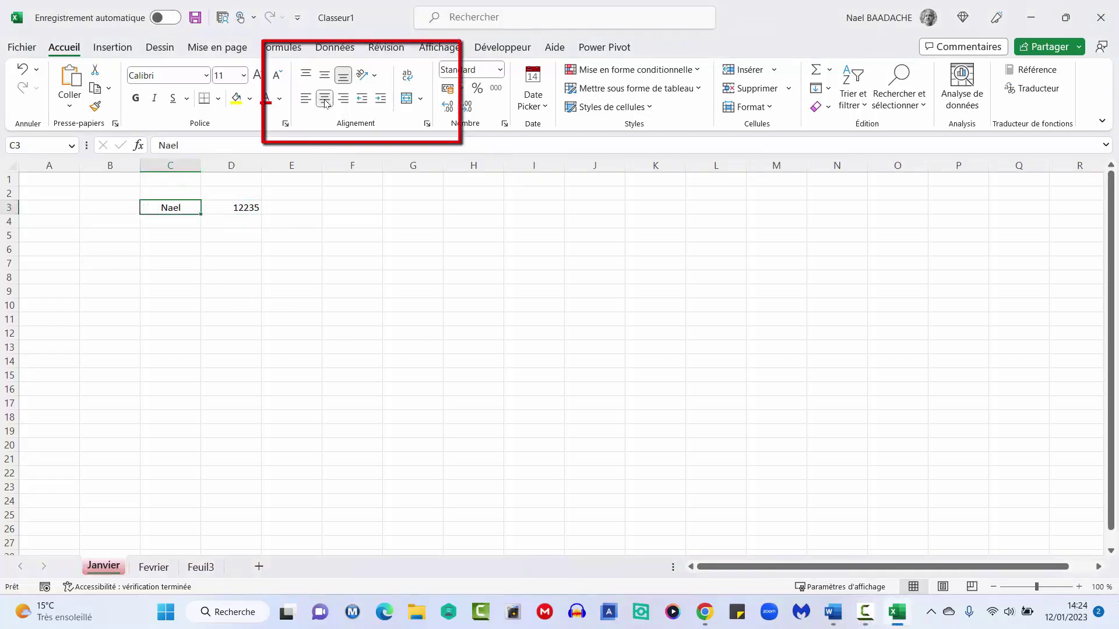
left_click(325, 75)
left_click(136, 98)
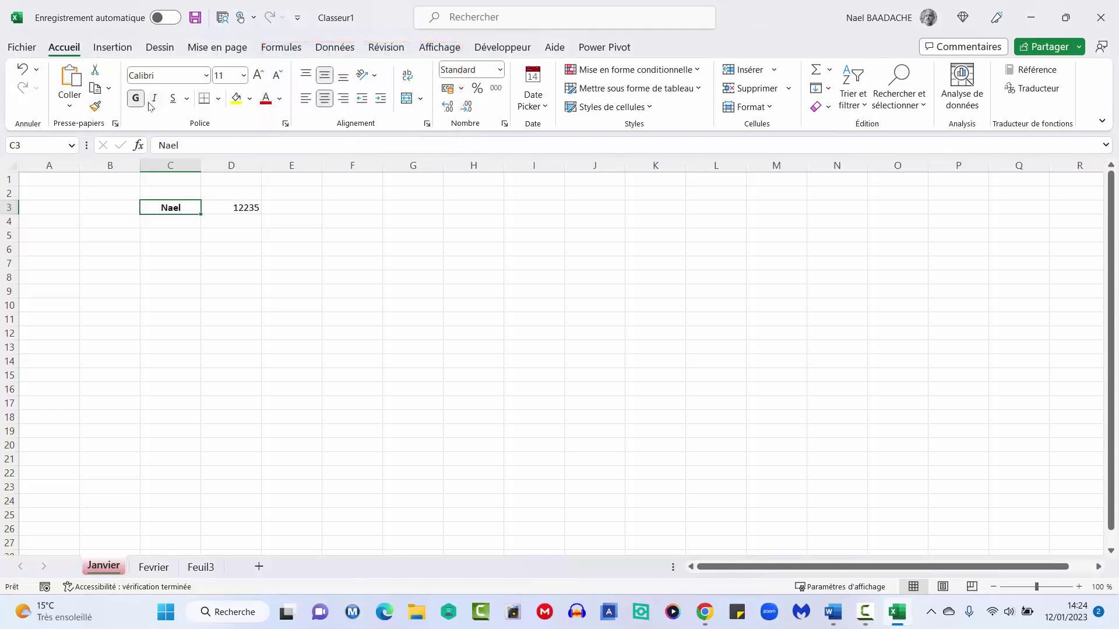
left_click(155, 98)
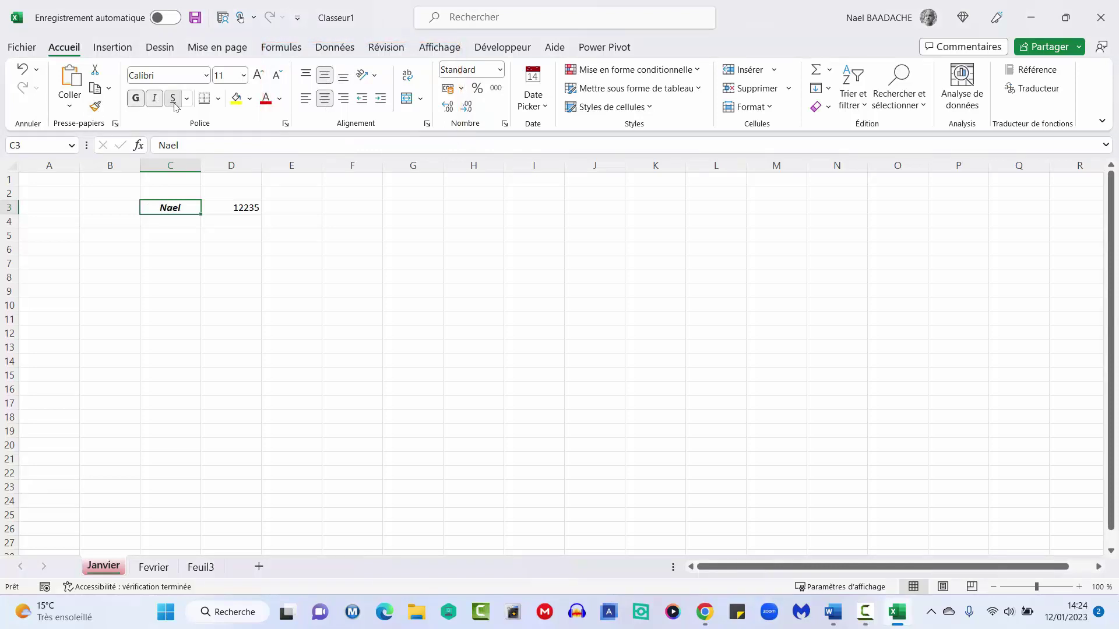
left_click(173, 98)
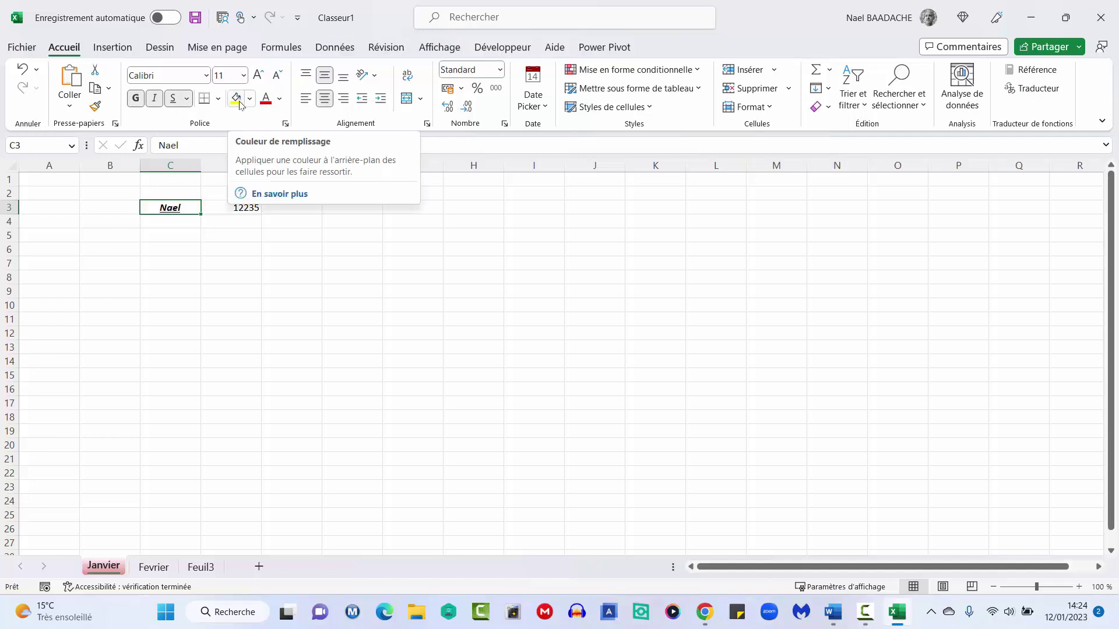
Fill cell C3 with yellow and color its text standard dark red
left_click(239, 104)
left_click(281, 100)
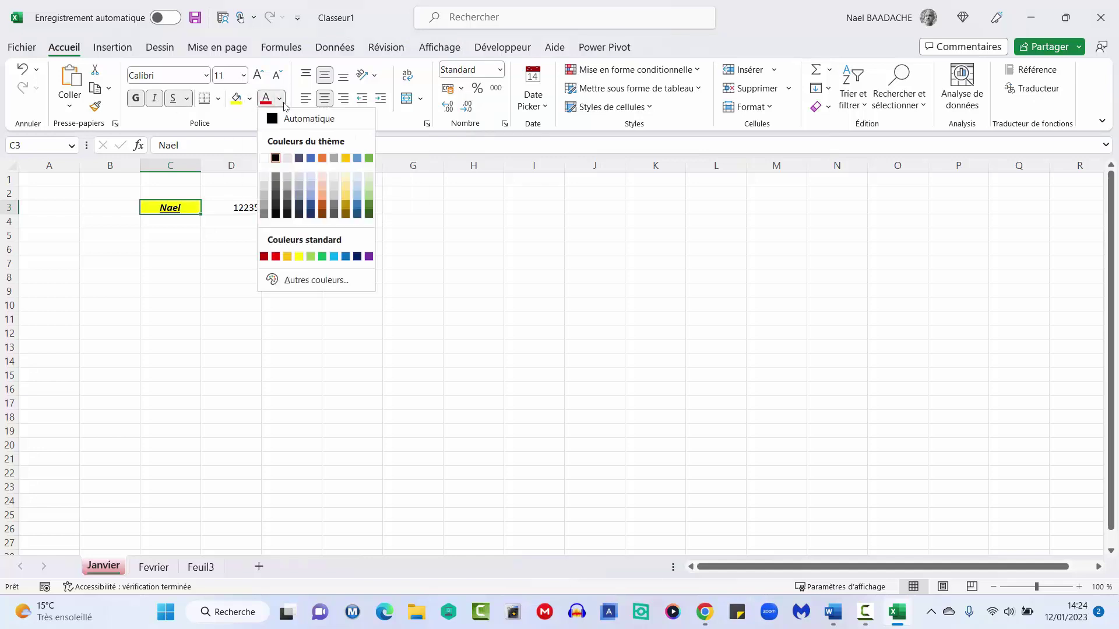
left_click(265, 257)
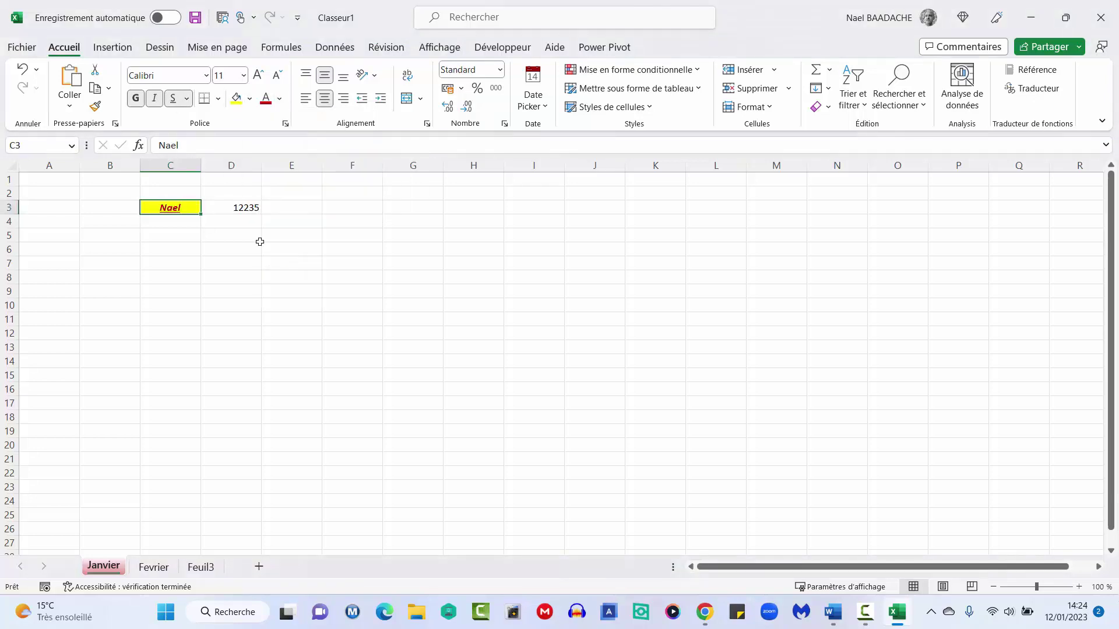
Enlarge the text in cell C3 to size 18 and reduce it to size 12
left_click(244, 76)
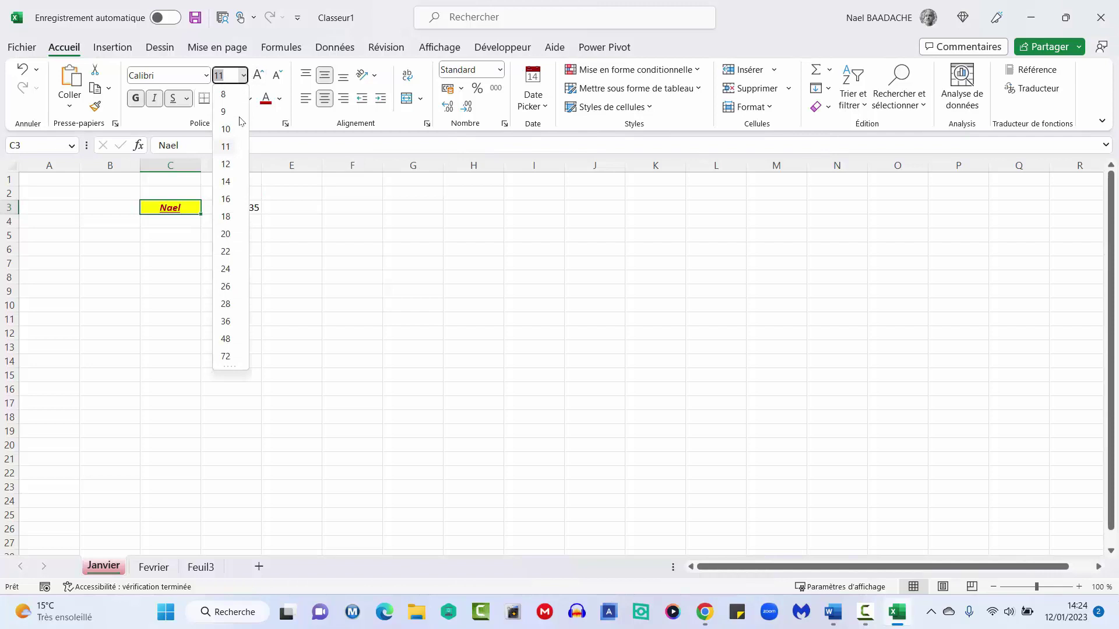
left_click(295, 197)
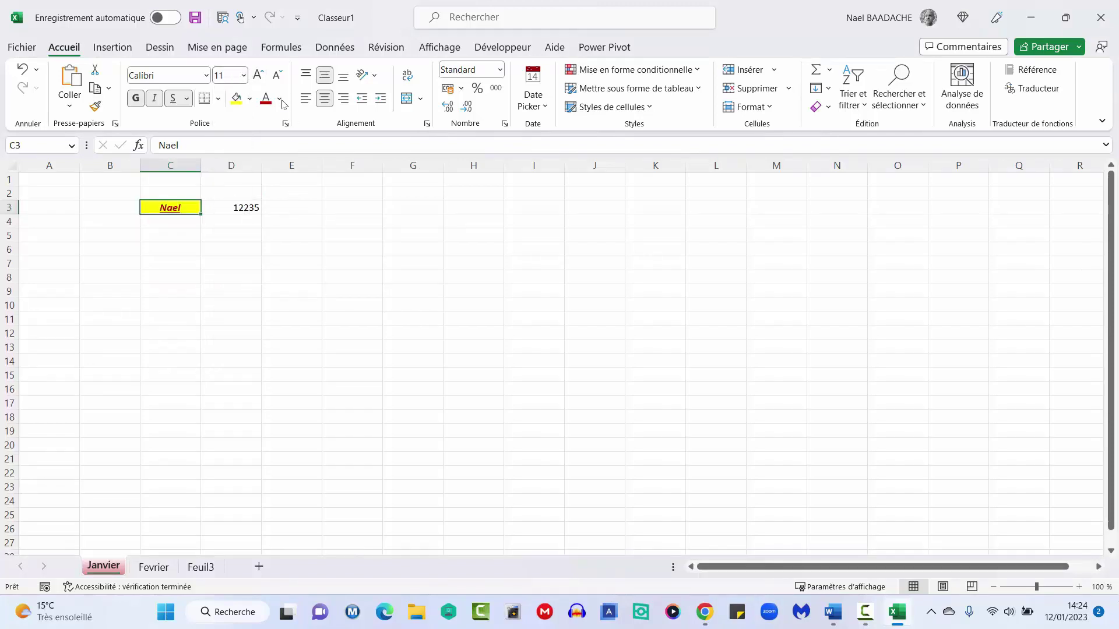
left_click(258, 75)
left_click(258, 75)
left_click(258, 75)
left_click(258, 75)
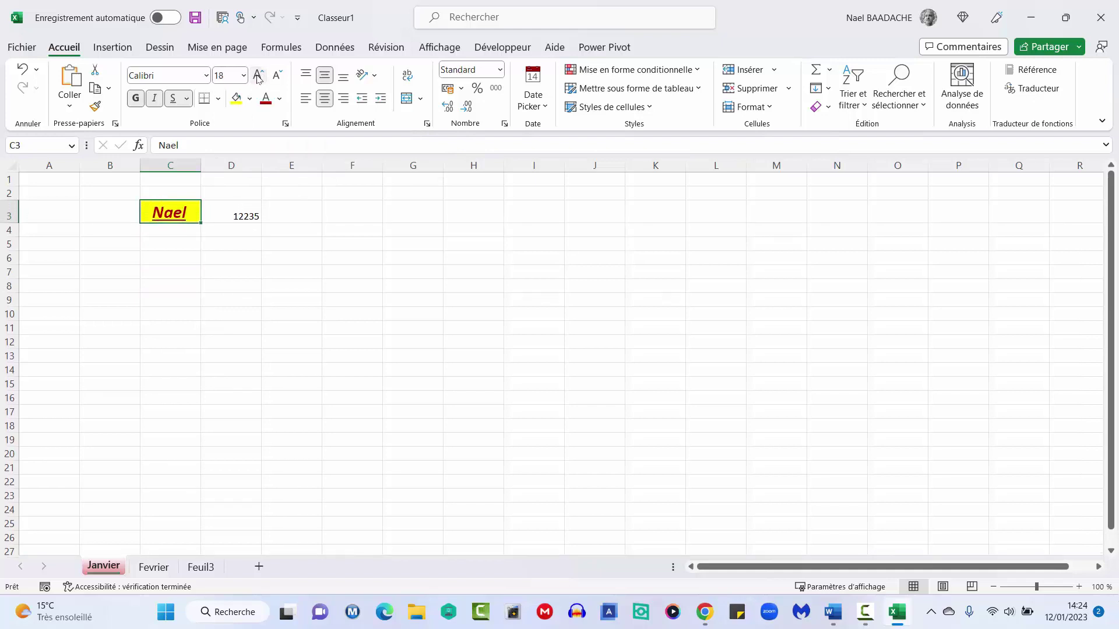
left_click(278, 75)
left_click(278, 75)
left_click(278, 75)
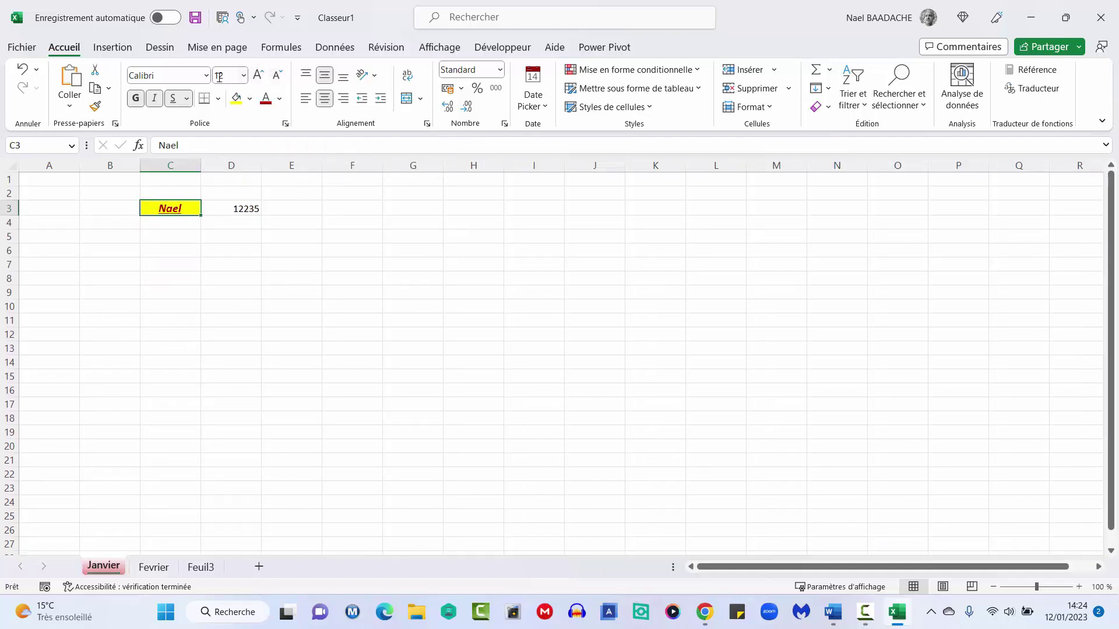
Change the font of the name in cell C3 to Arial Black
left_click(206, 76)
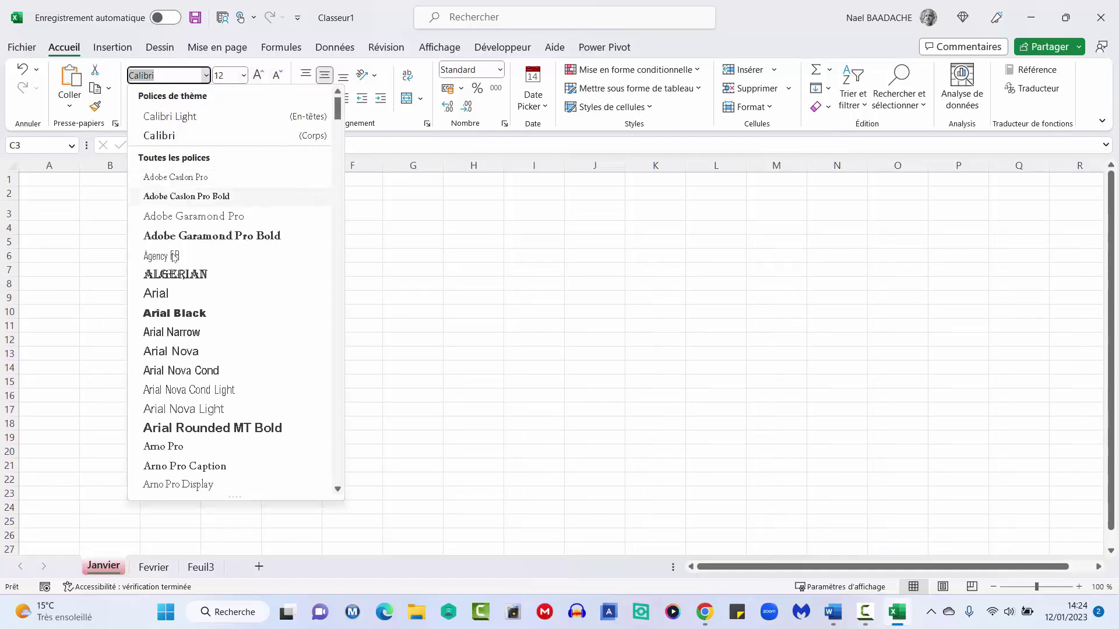
left_click(180, 313)
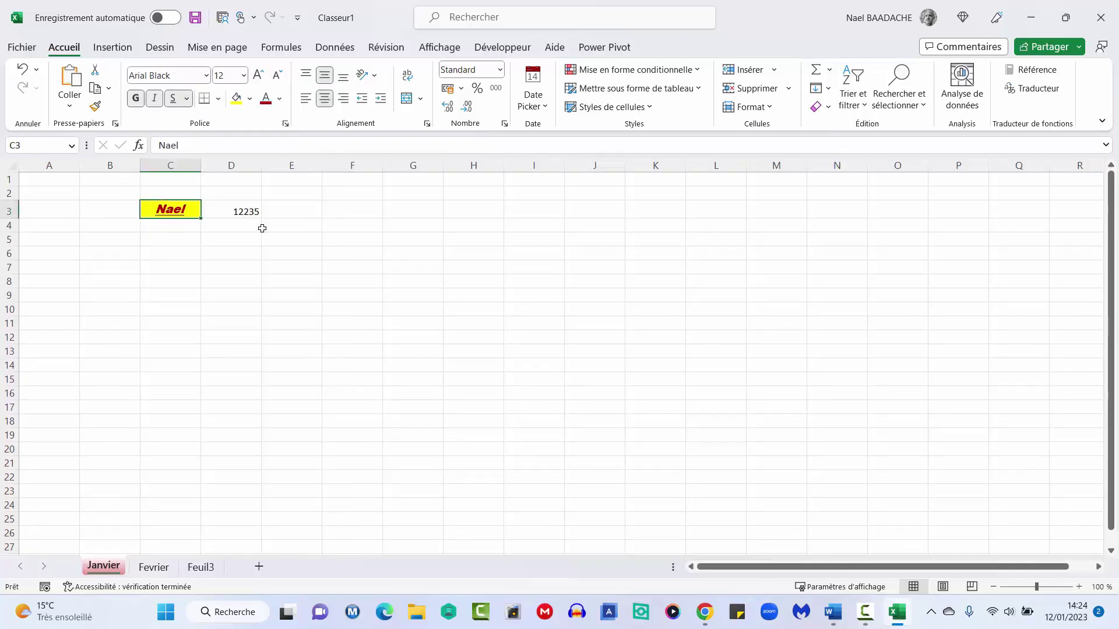
left_click(304, 213)
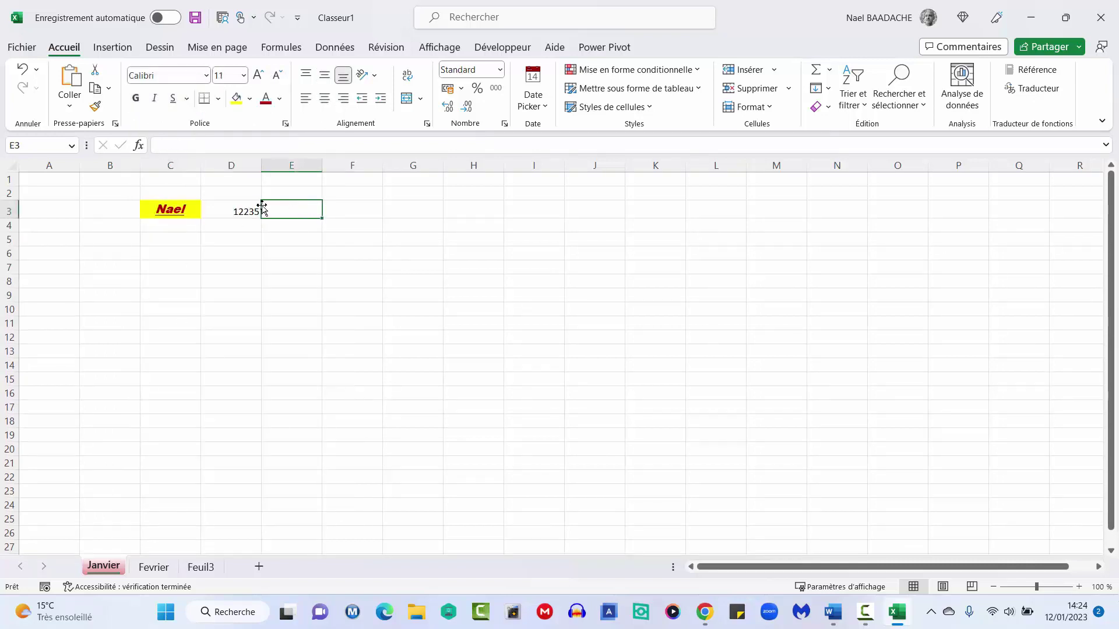
Copy the formatting of cell C3 onto the number in cell D3 with the Format Painter
left_click(167, 214)
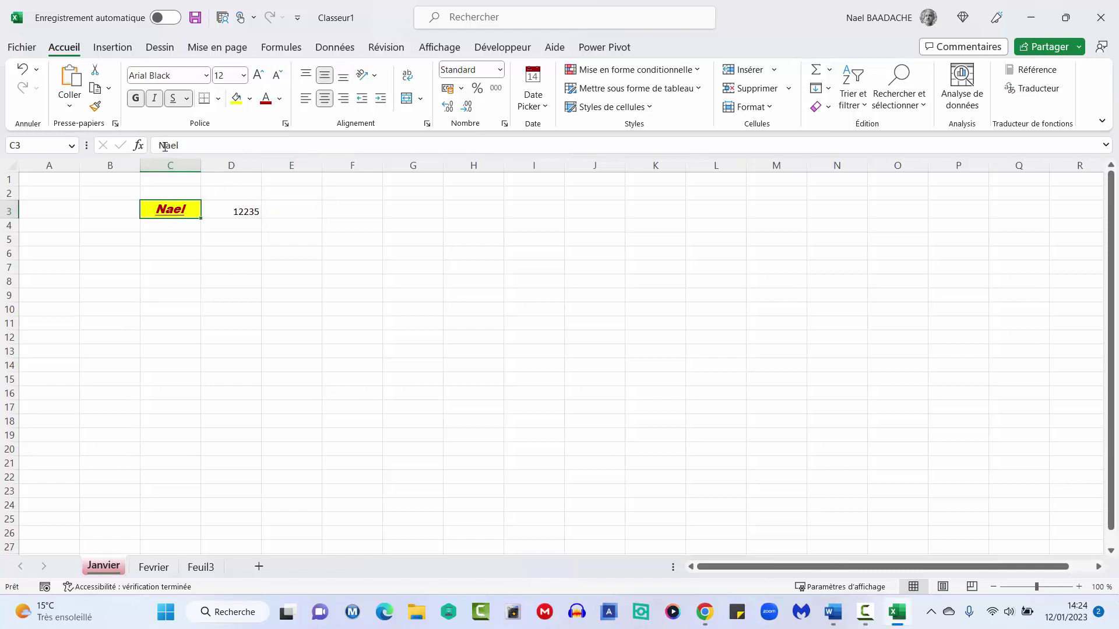
left_click(226, 213)
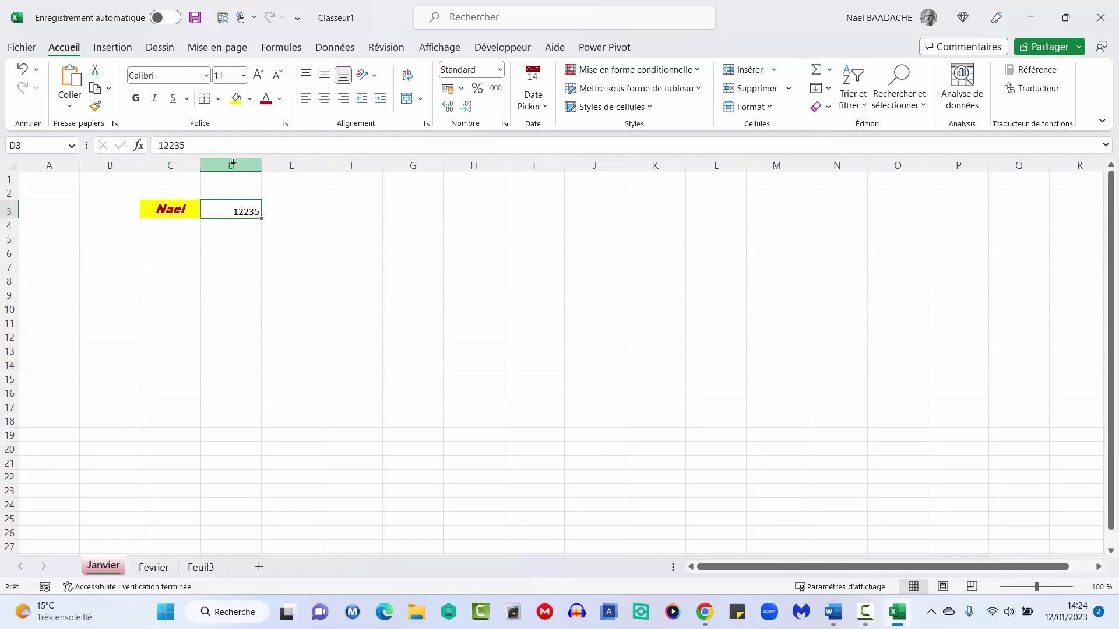
left_click(179, 211)
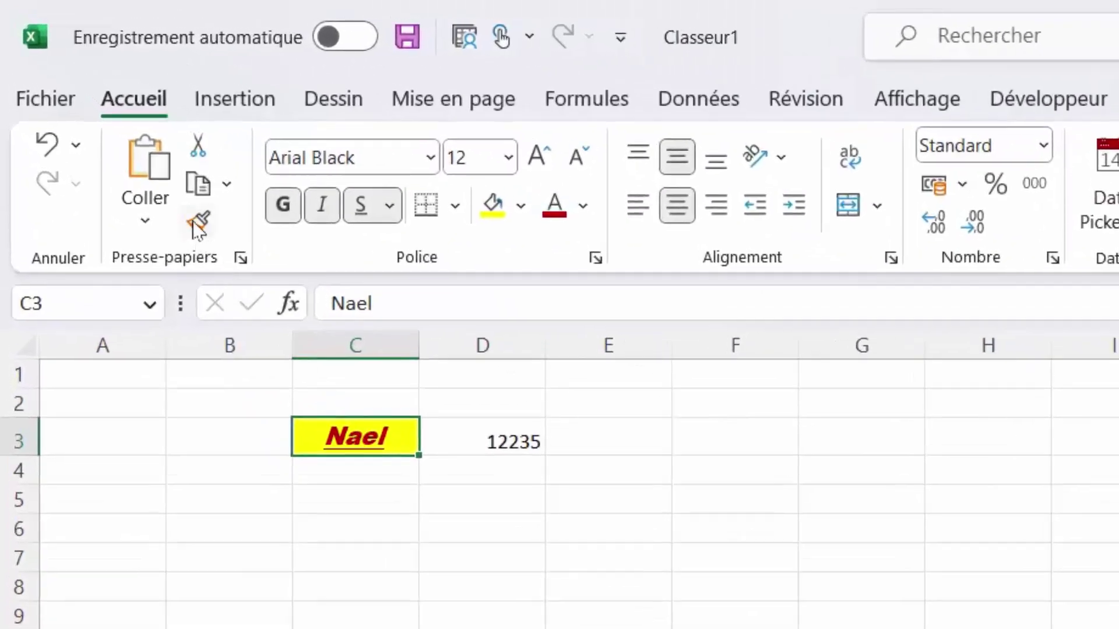
left_click(201, 222)
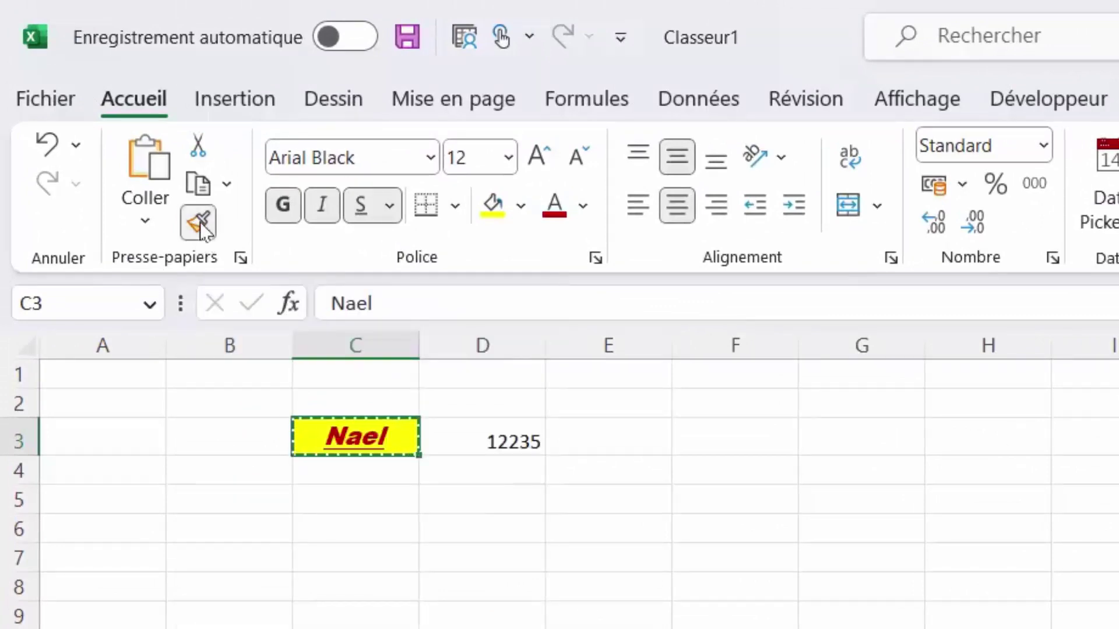
left_click(494, 438)
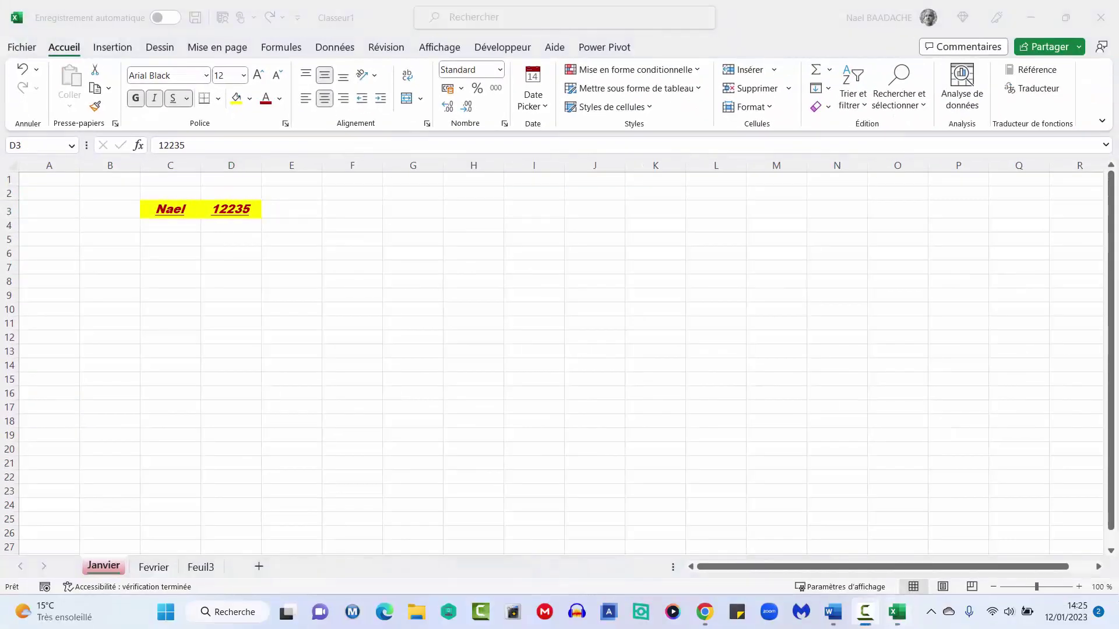
Clear only the formats of cell D3, keeping its number, and select cell E6
left_click(224, 209)
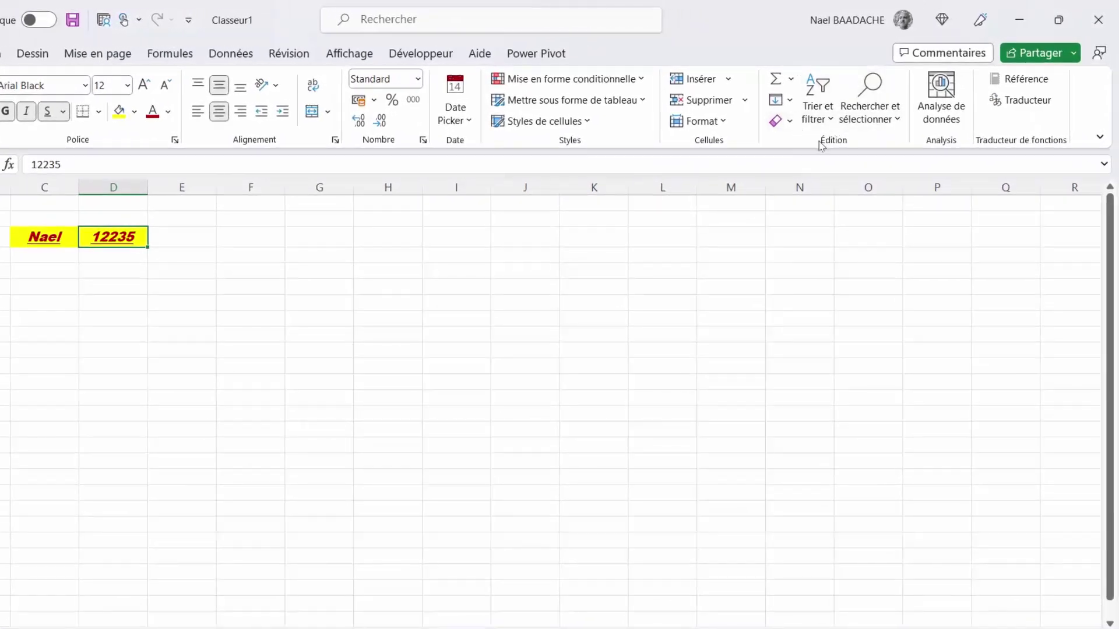
left_click(789, 122)
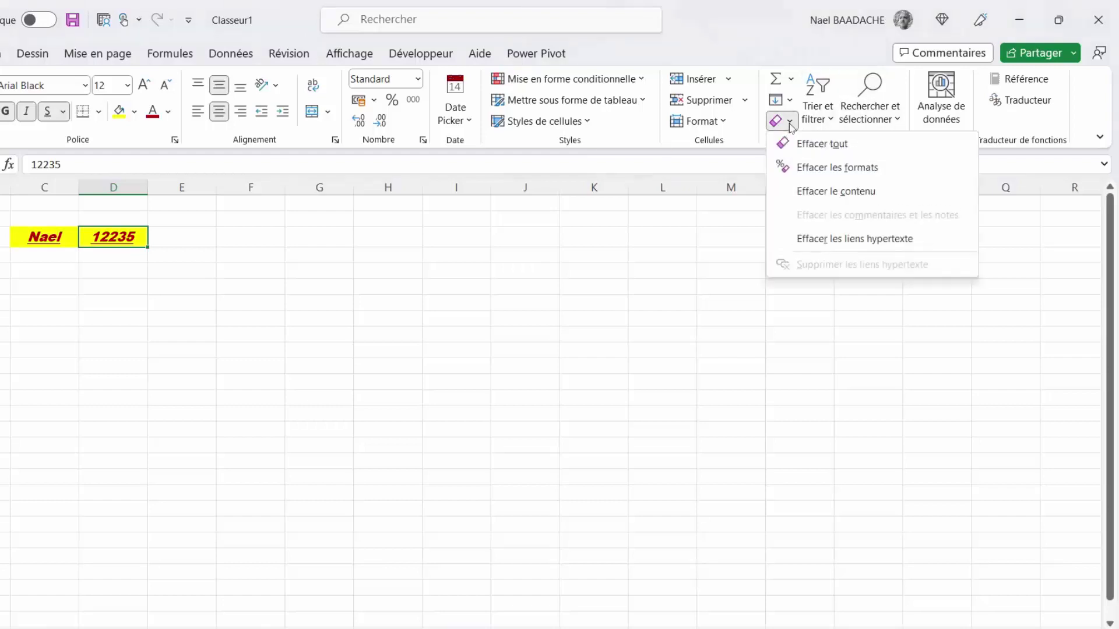
left_click(812, 169)
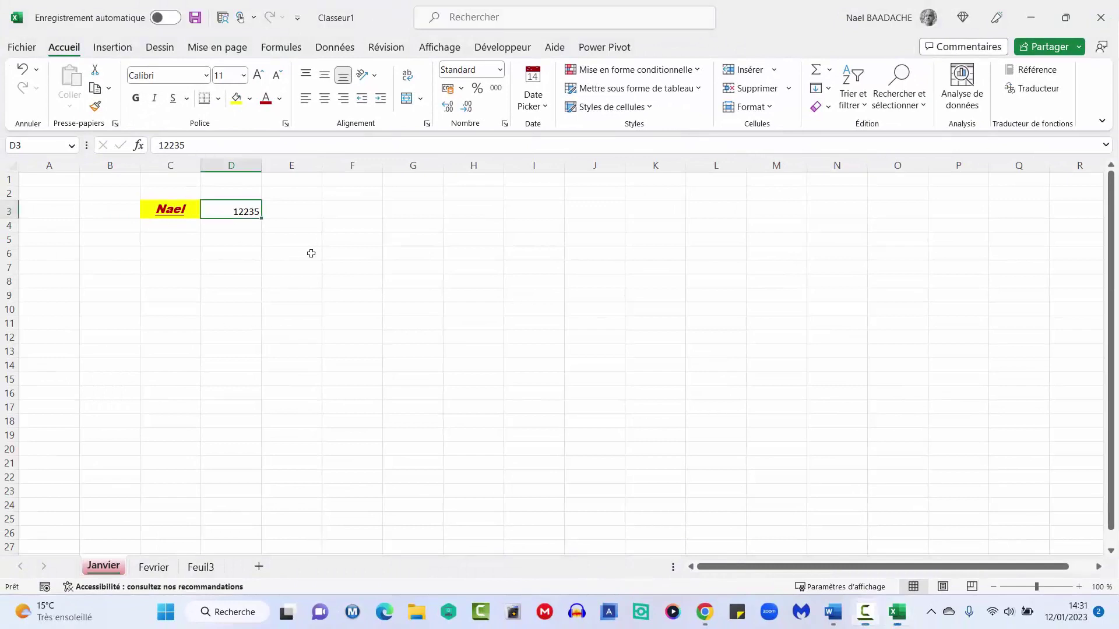
left_click(309, 252)
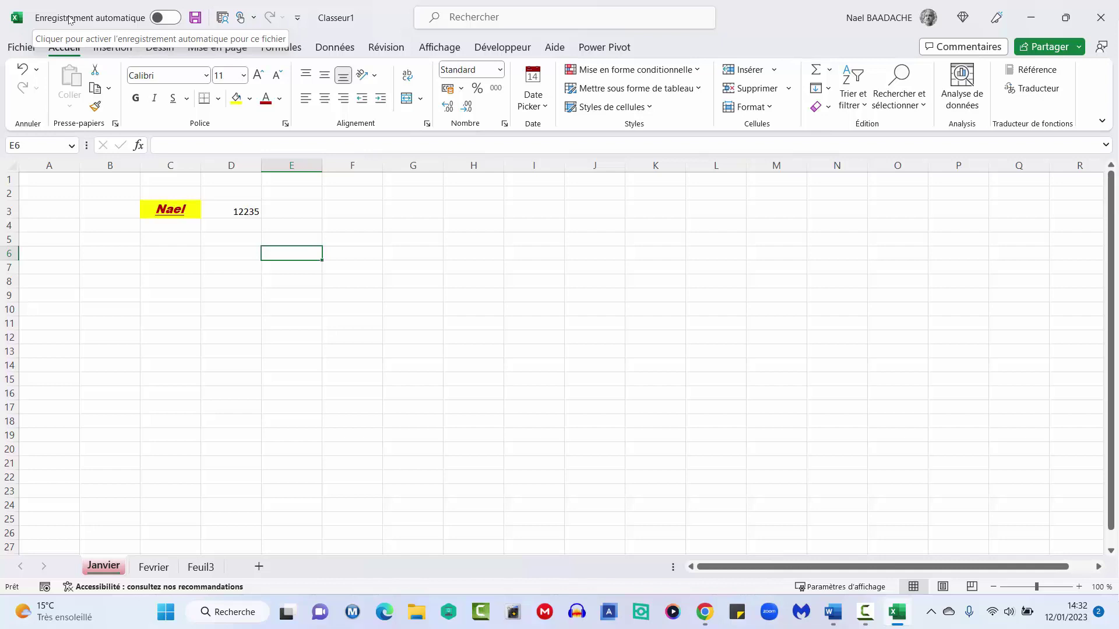
Add the command "Ajouter ou supprimer des filtres" to the Quick Access Toolbar for all documents
left_click(299, 21)
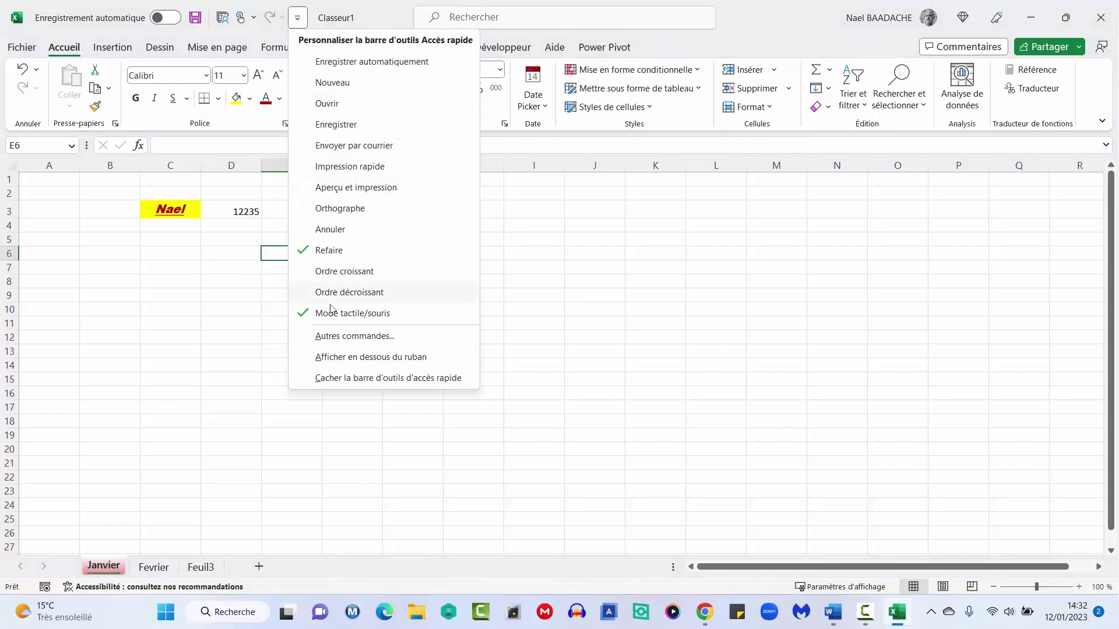
left_click(337, 338)
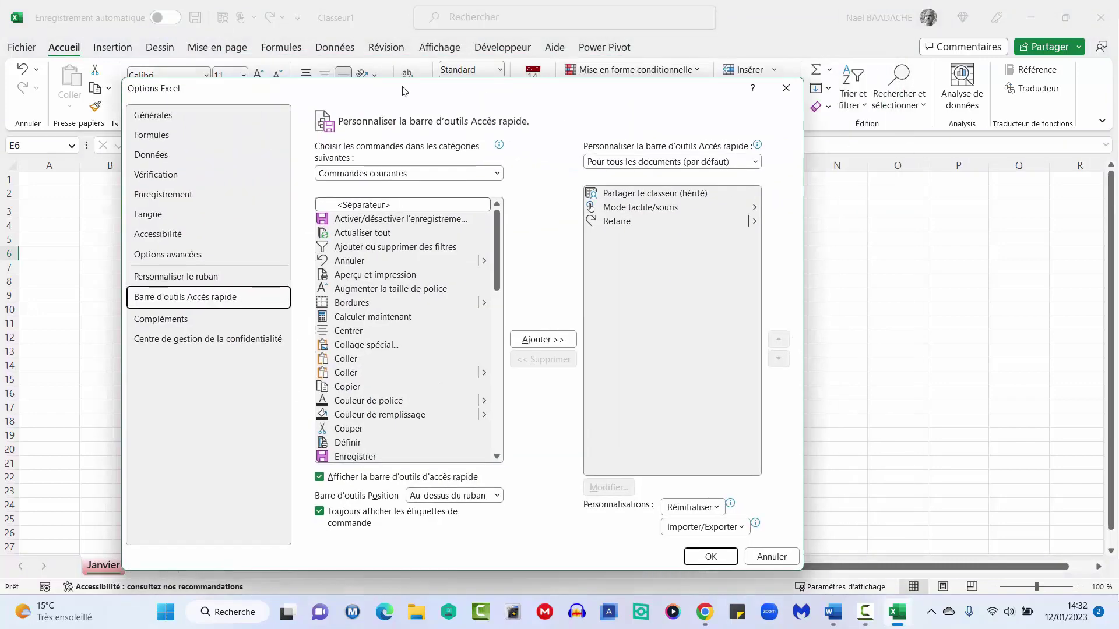
left_click_drag(548, 38, 403, 91)
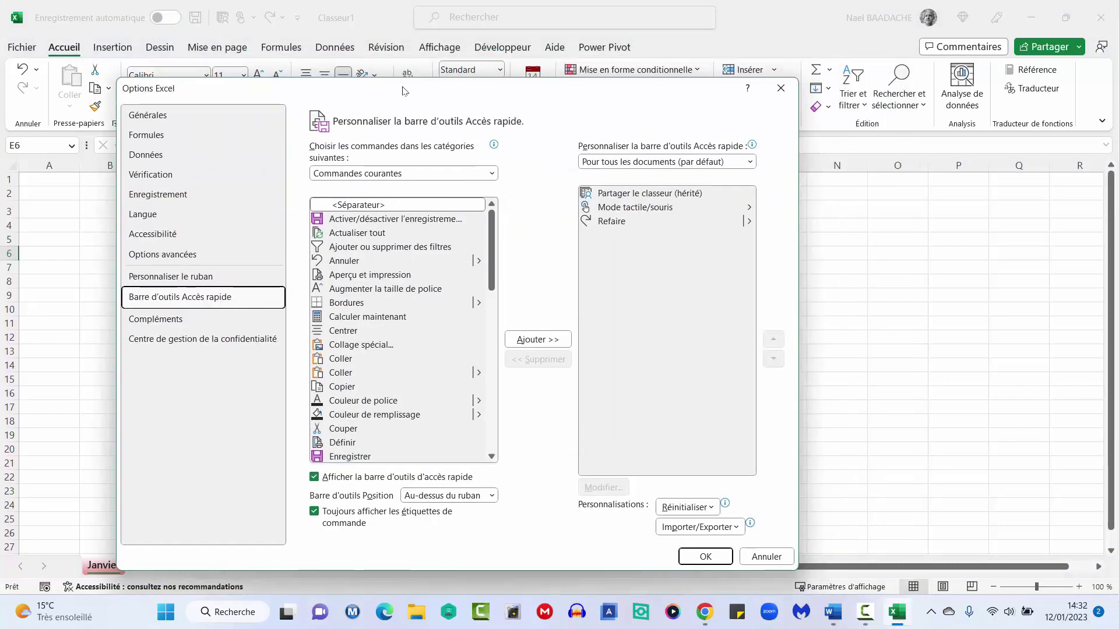
left_click(398, 221)
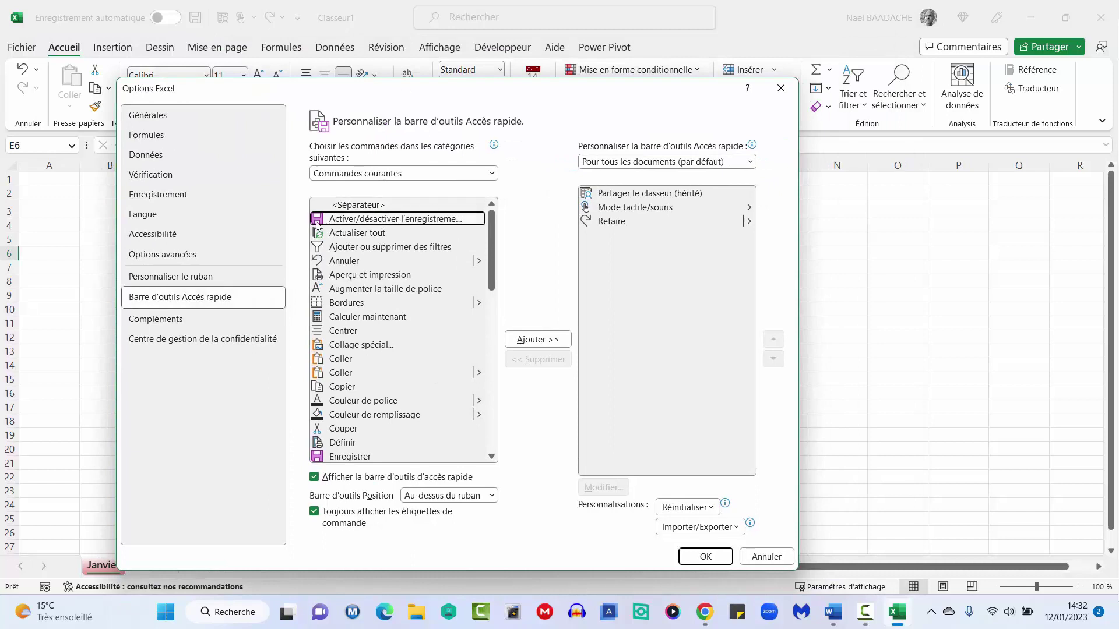
left_click(342, 249)
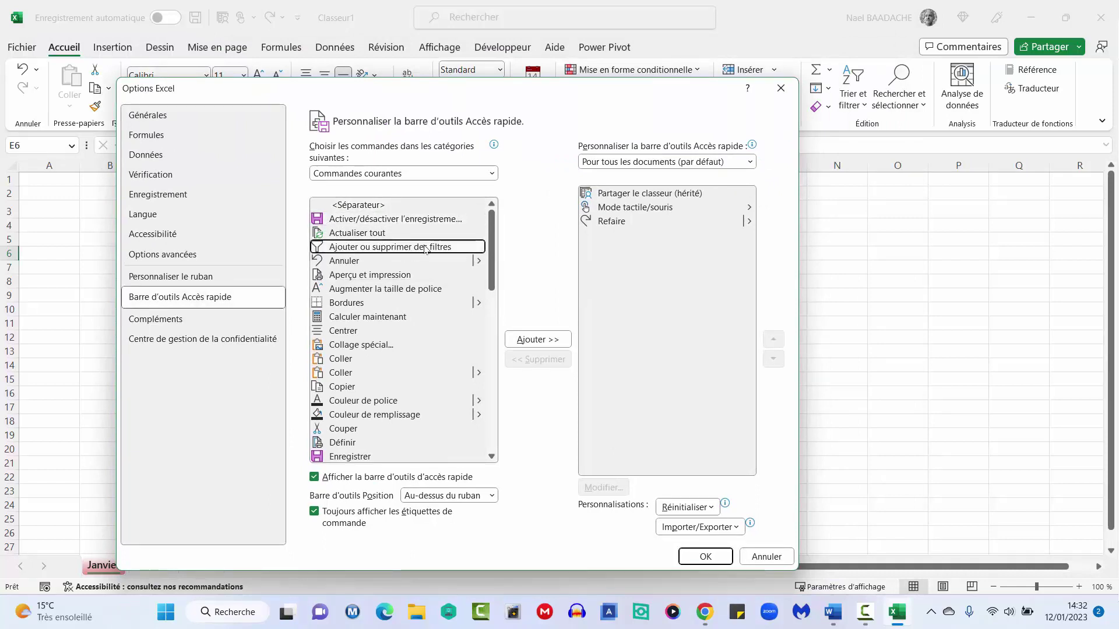
left_click(539, 340)
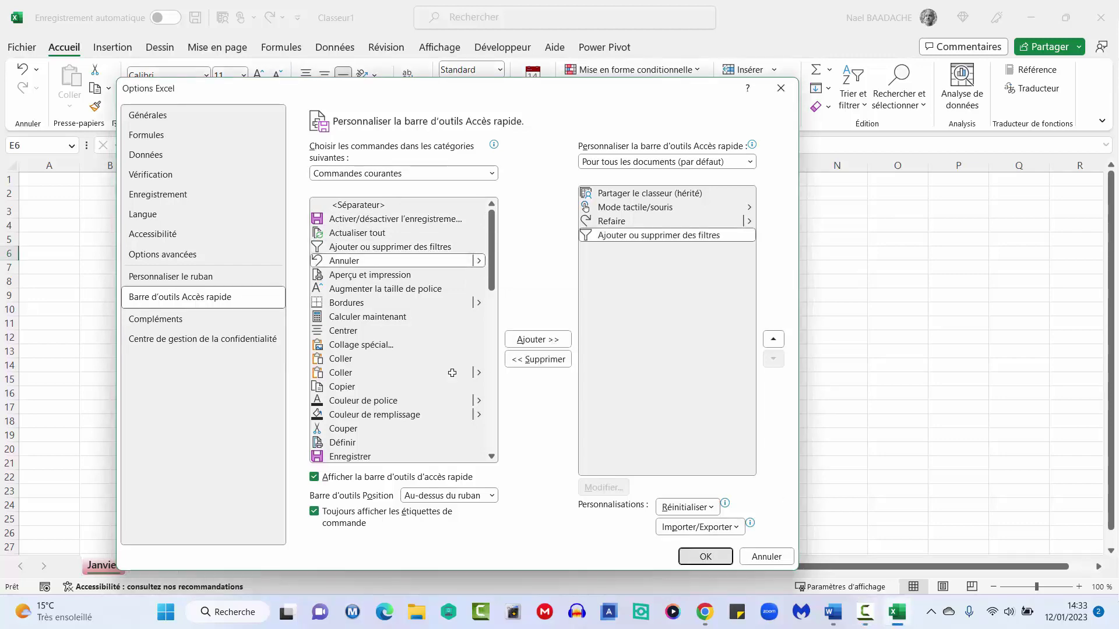
left_click(701, 558)
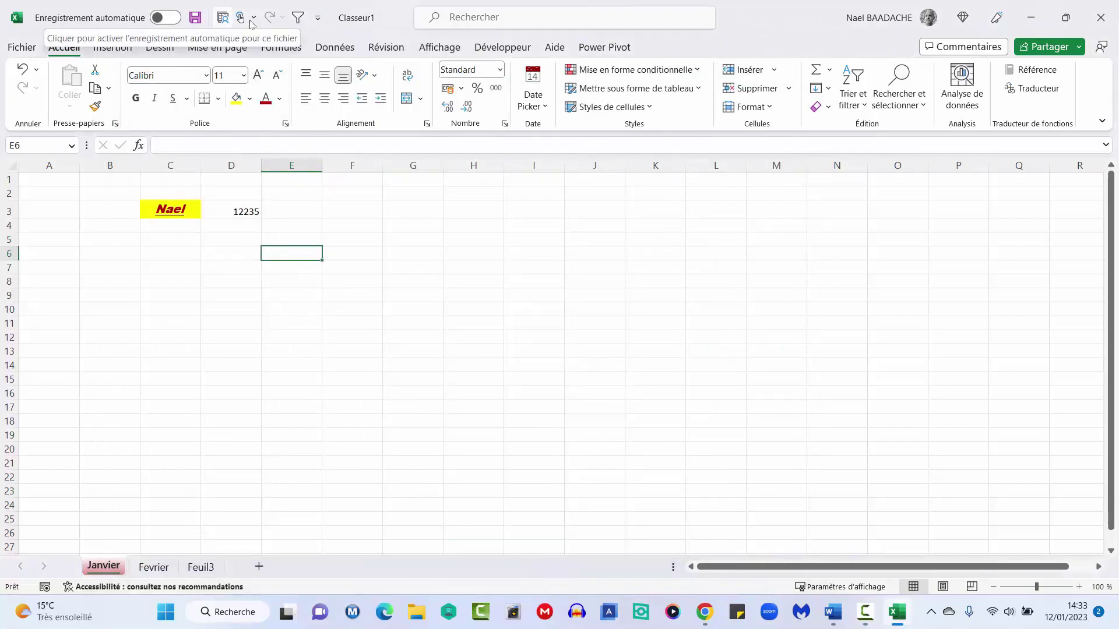
Show the Quick Access Toolbar below the ribbon and move it back above the ribbon
left_click(318, 22)
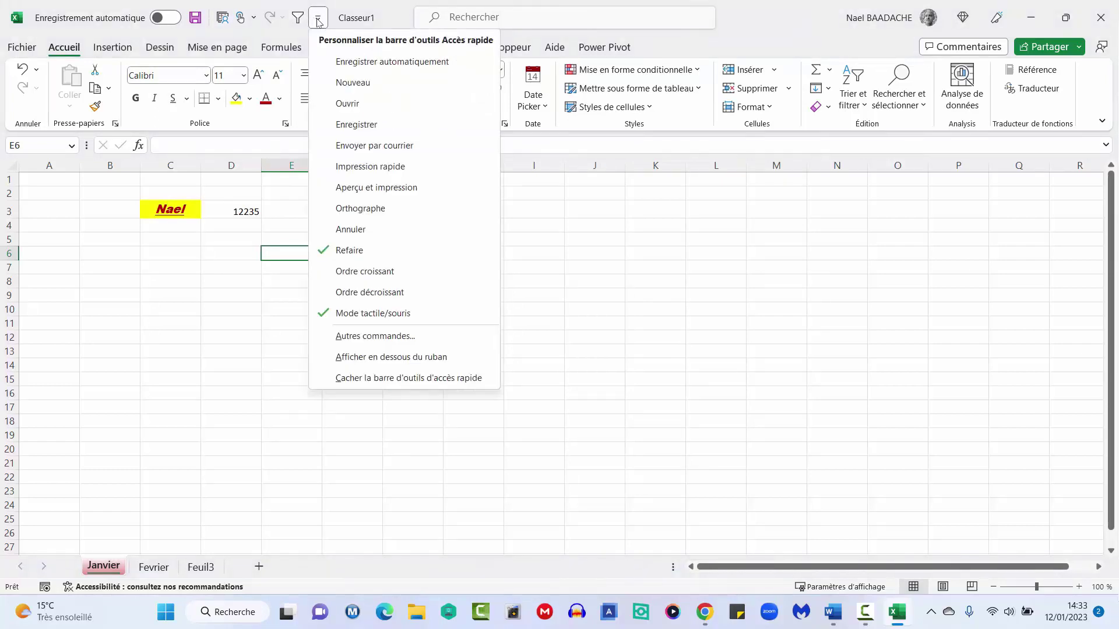
left_click(362, 362)
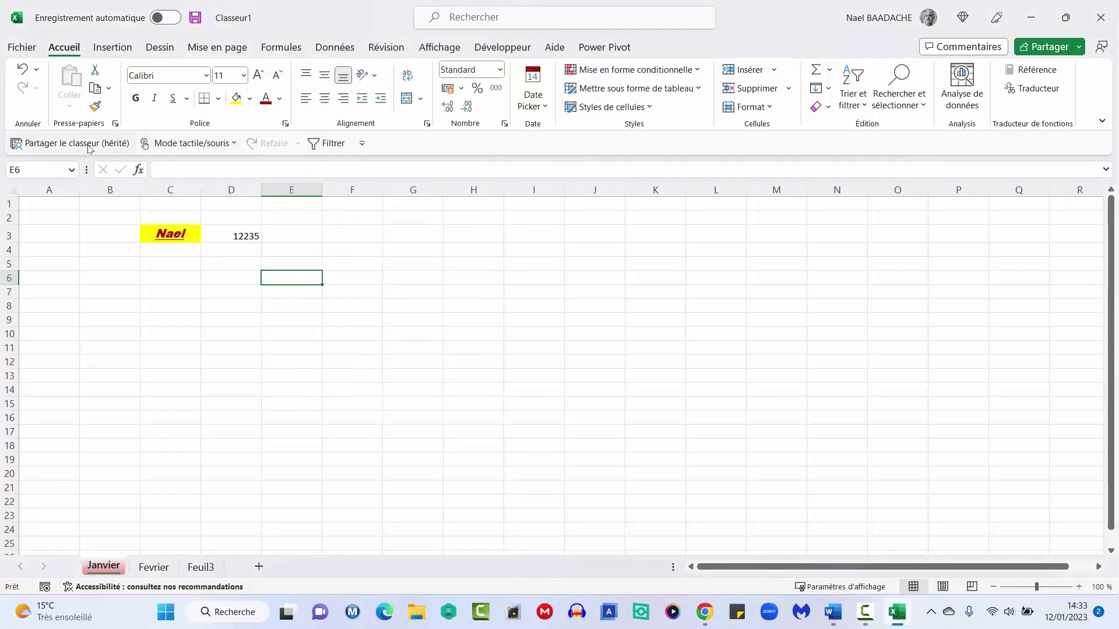
left_click(362, 144)
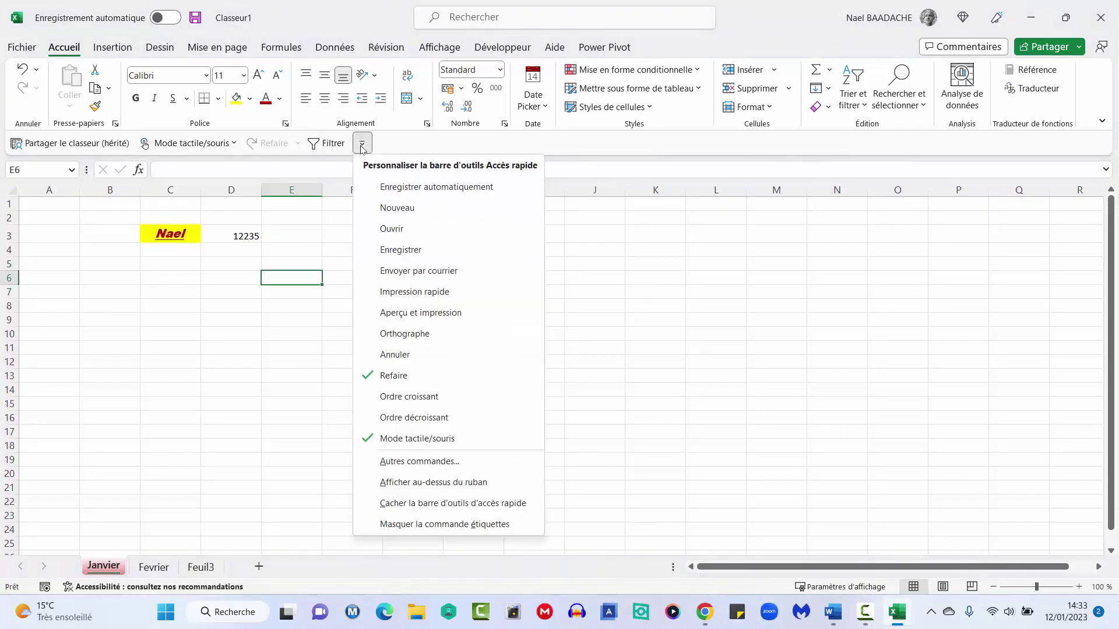
left_click(401, 484)
Switch the command spacing to touch mode (Tactile) and return it to mouse mode (Souris)
left_click(319, 22)
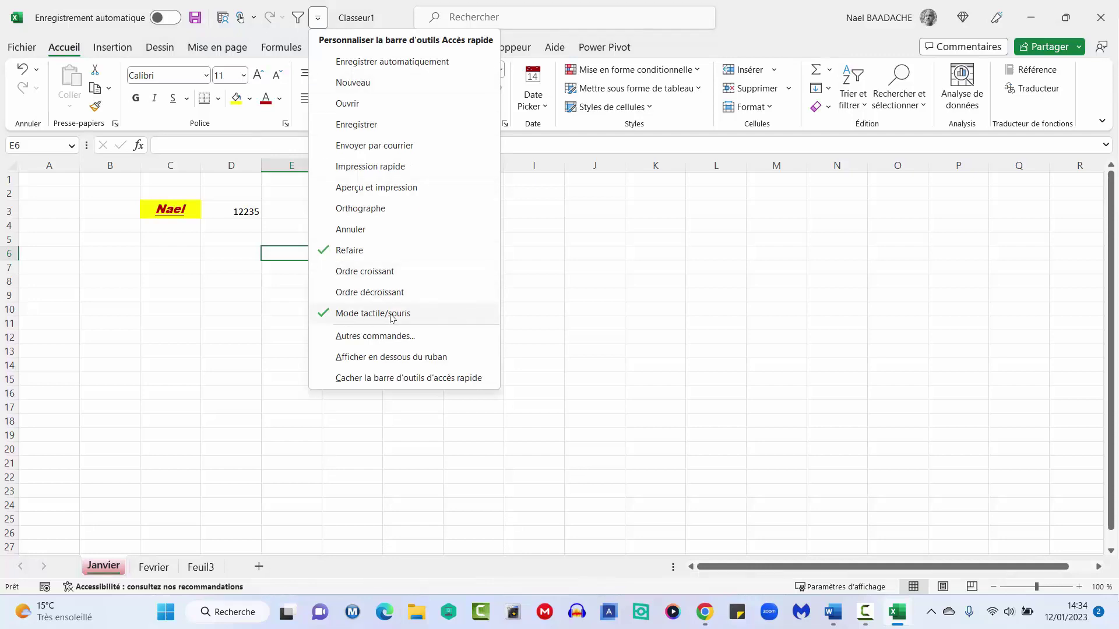
left_click(217, 314)
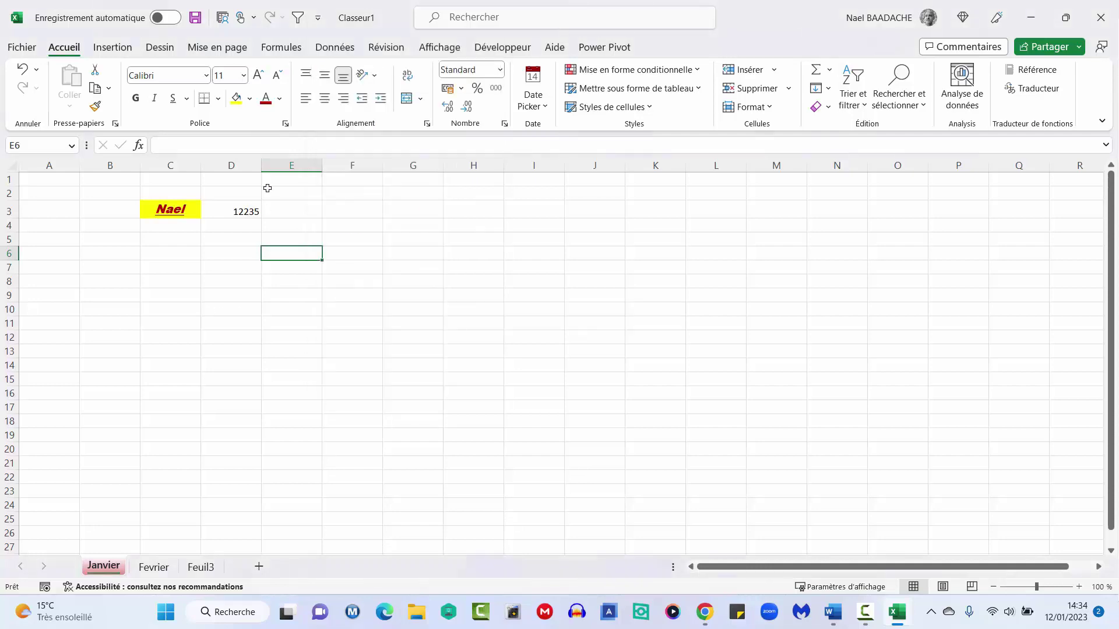
left_click(253, 18)
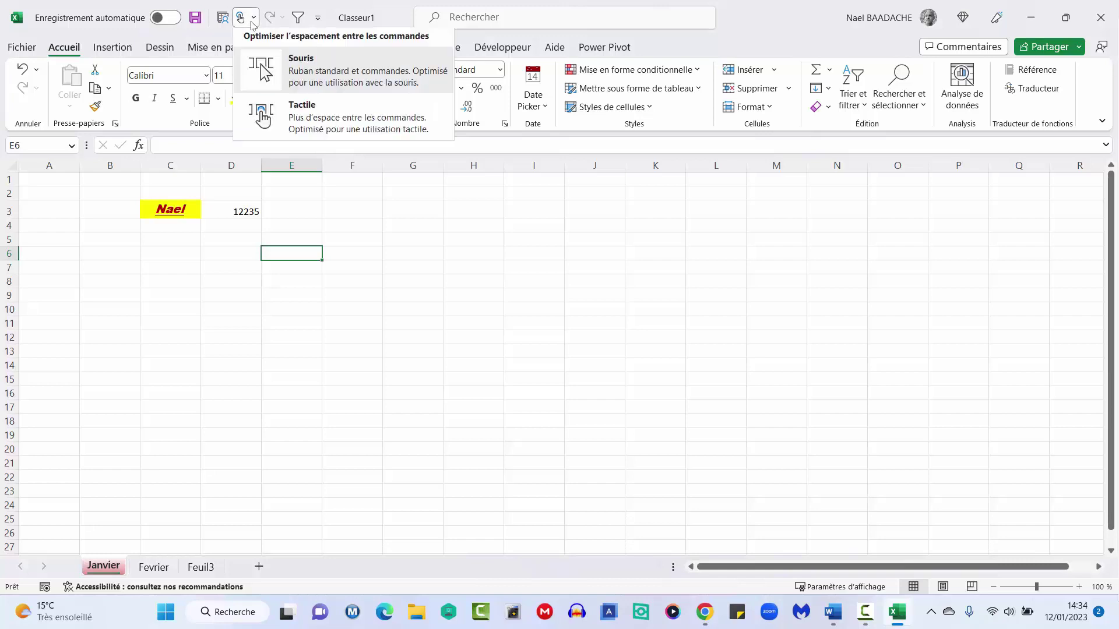
left_click(291, 124)
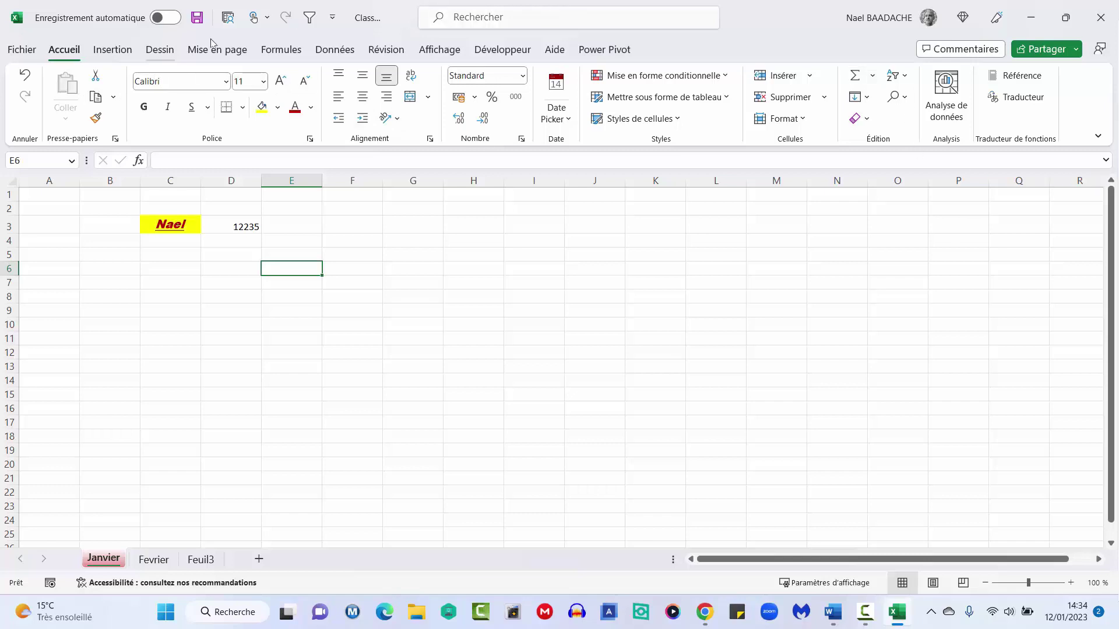
left_click(266, 20)
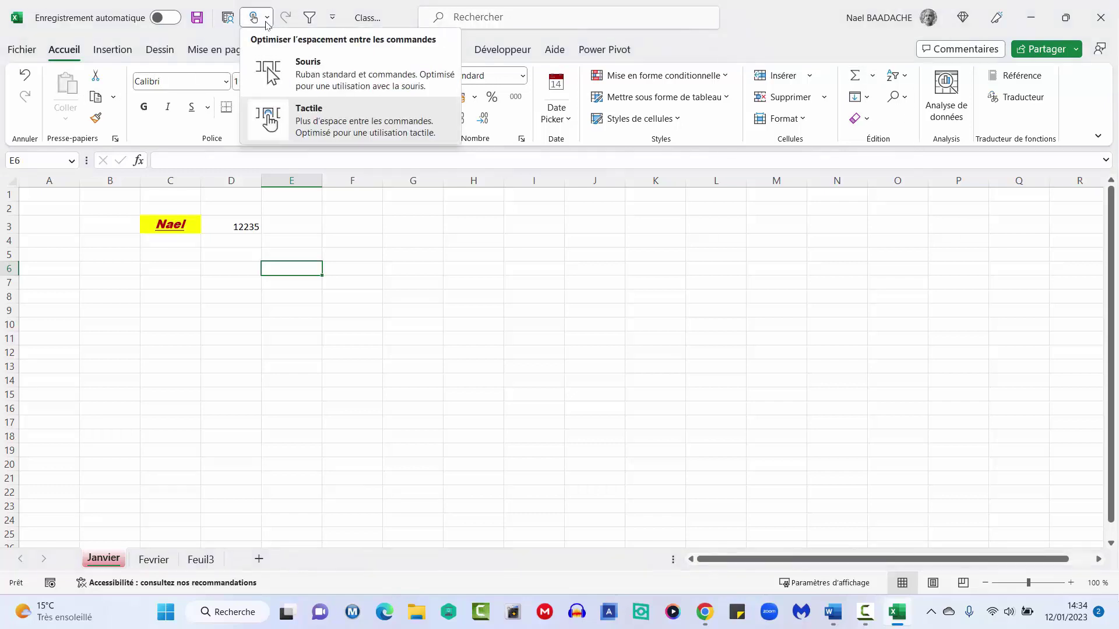
left_click(319, 75)
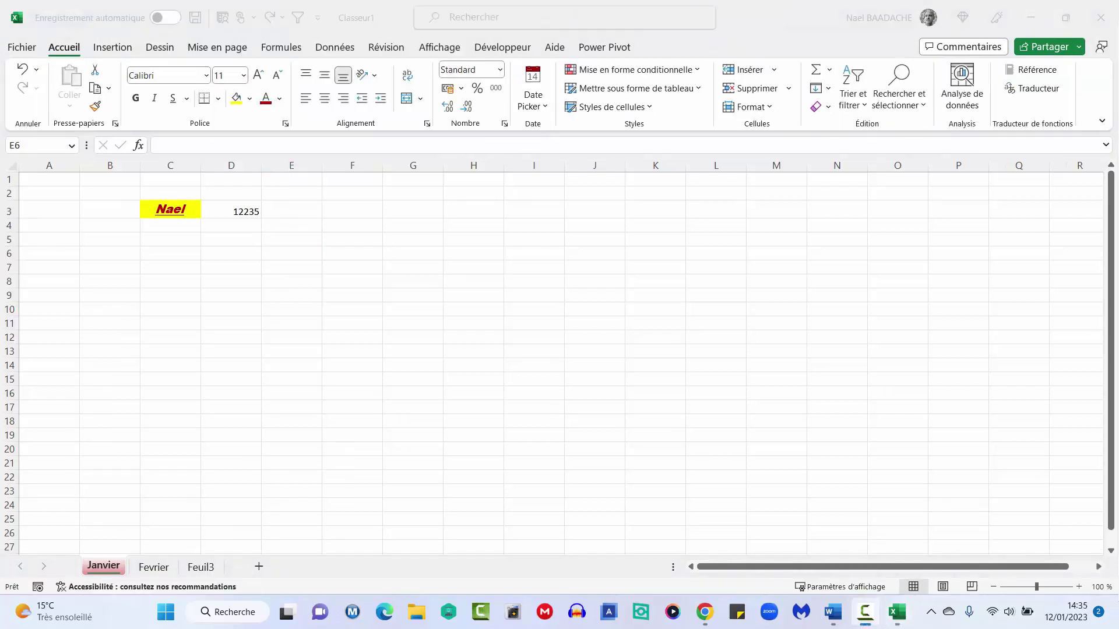
Save the workbook as Test1 in Excel workbook format (*.xlsx) in the Bureau folder
left_click(267, 238)
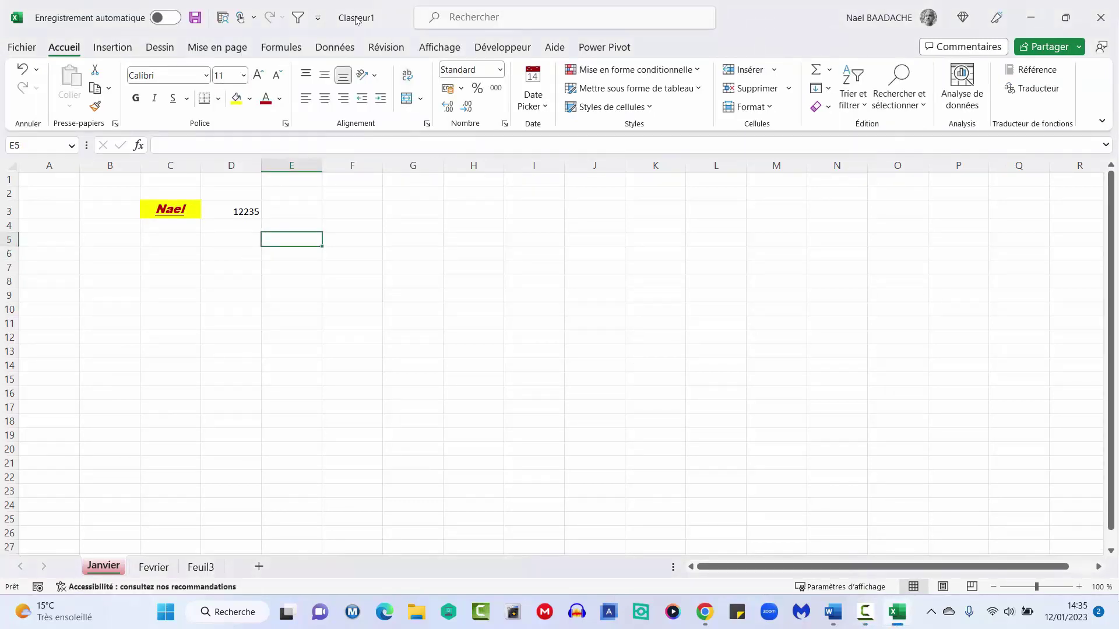
left_click(24, 49)
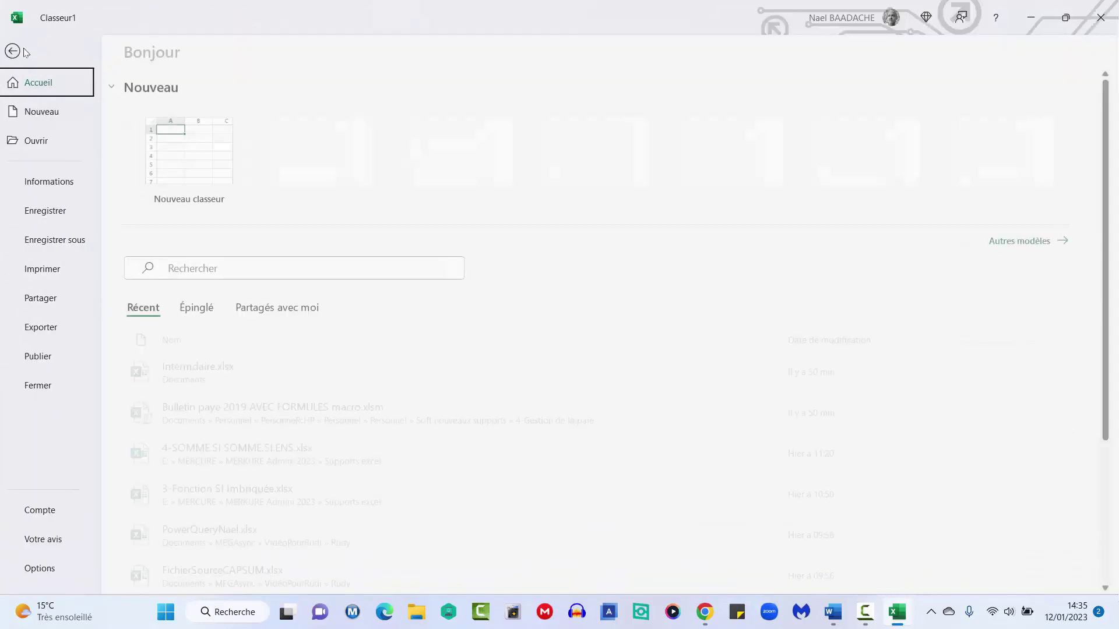
left_click(67, 244)
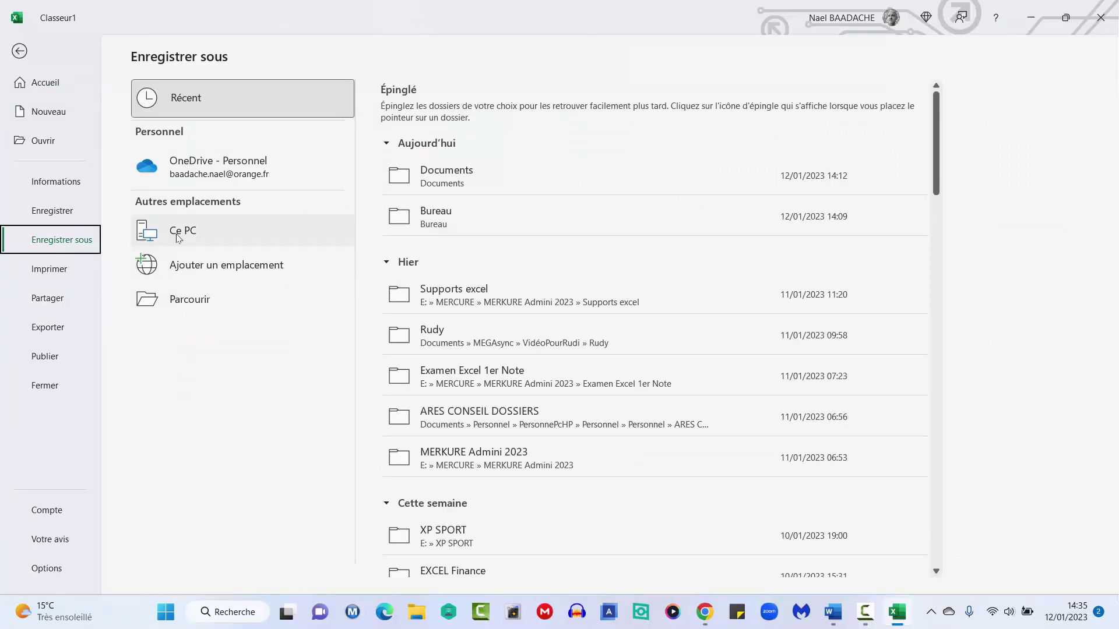
left_click(177, 236)
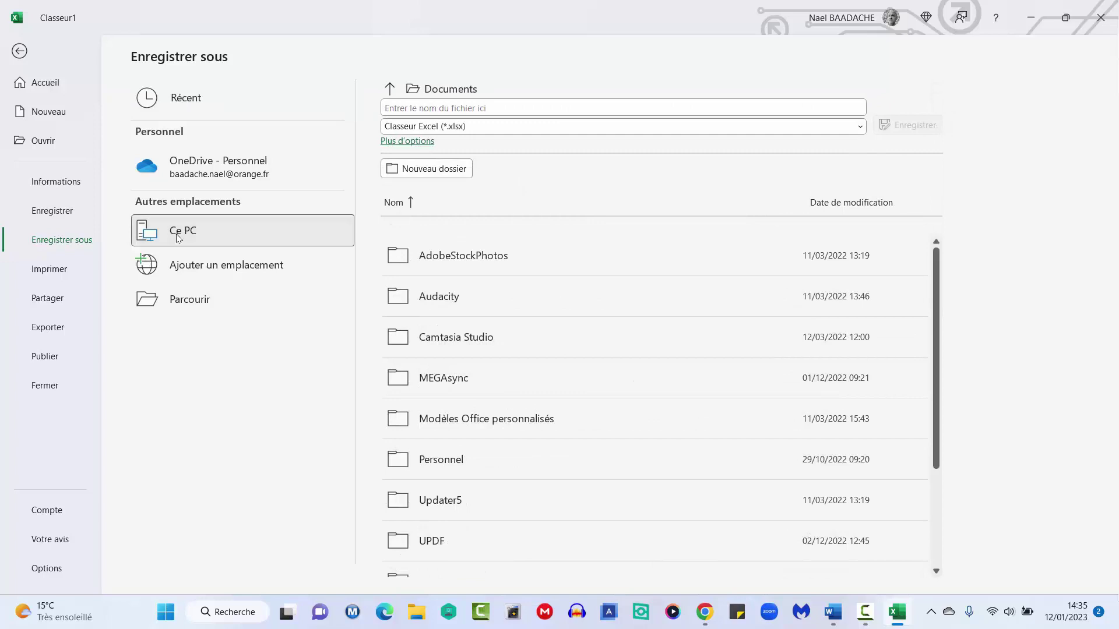
left_click(177, 236)
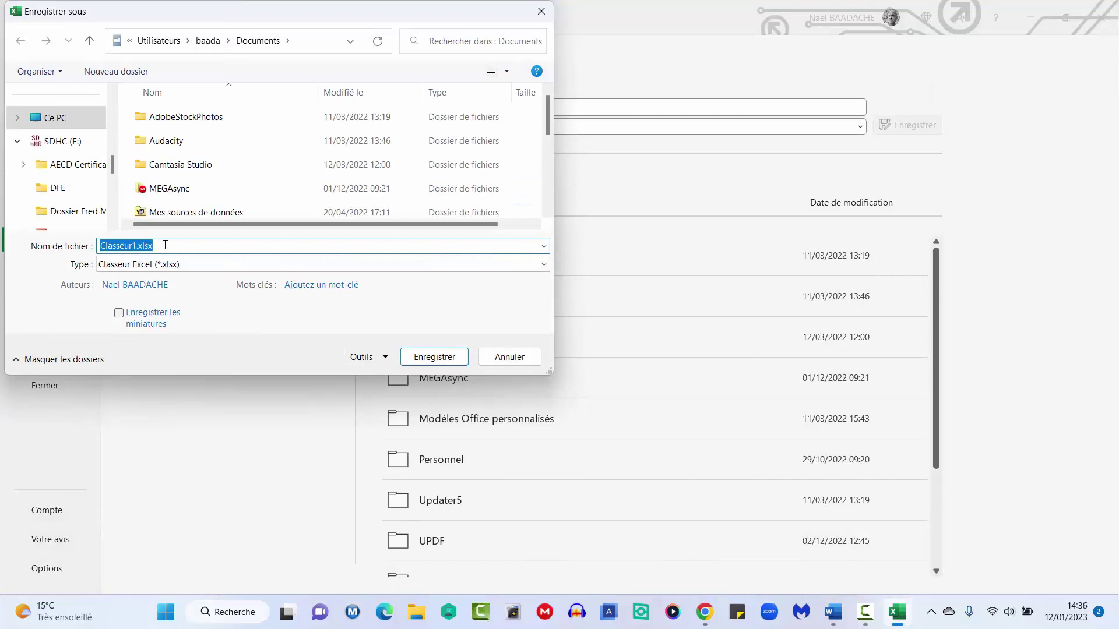
type("Test1")
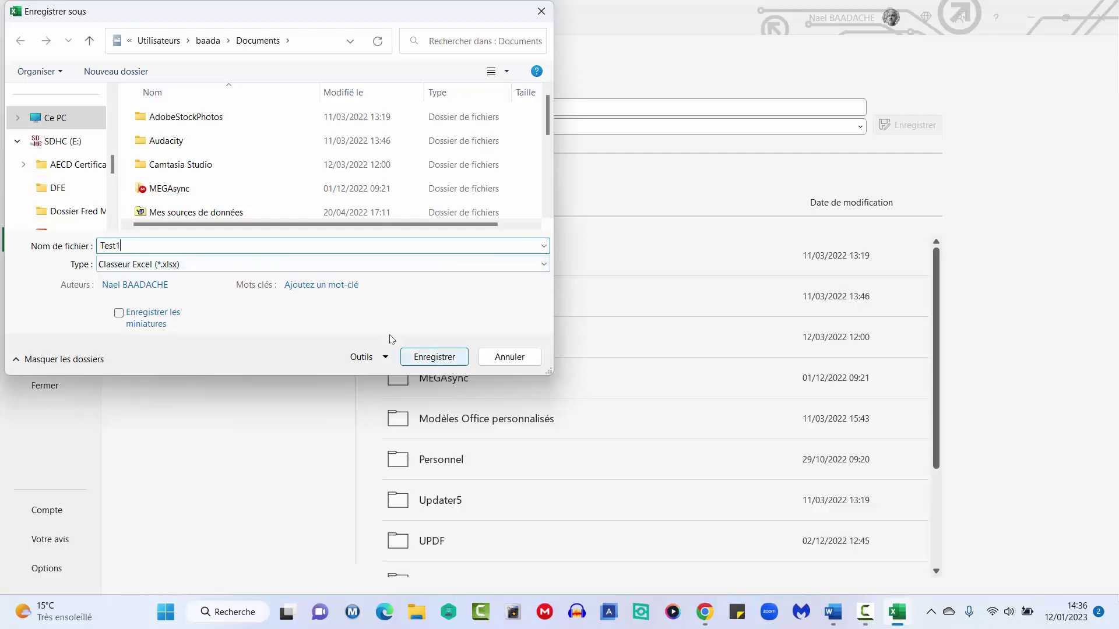
scroll(64, 187, "up", 5)
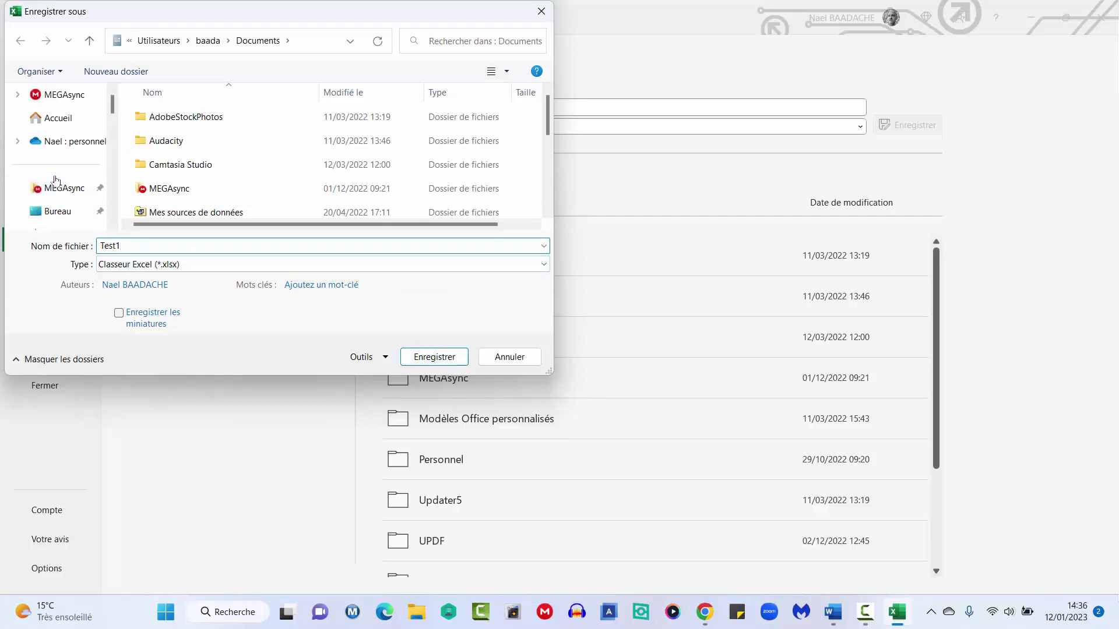
scroll(55, 180, "down", 2)
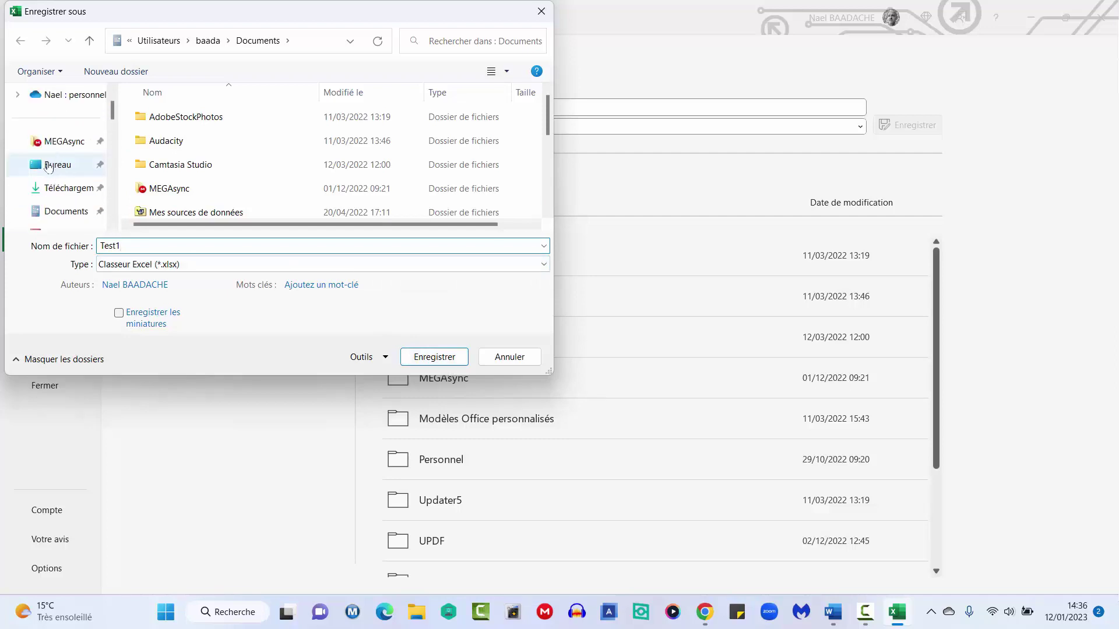
left_click(49, 167)
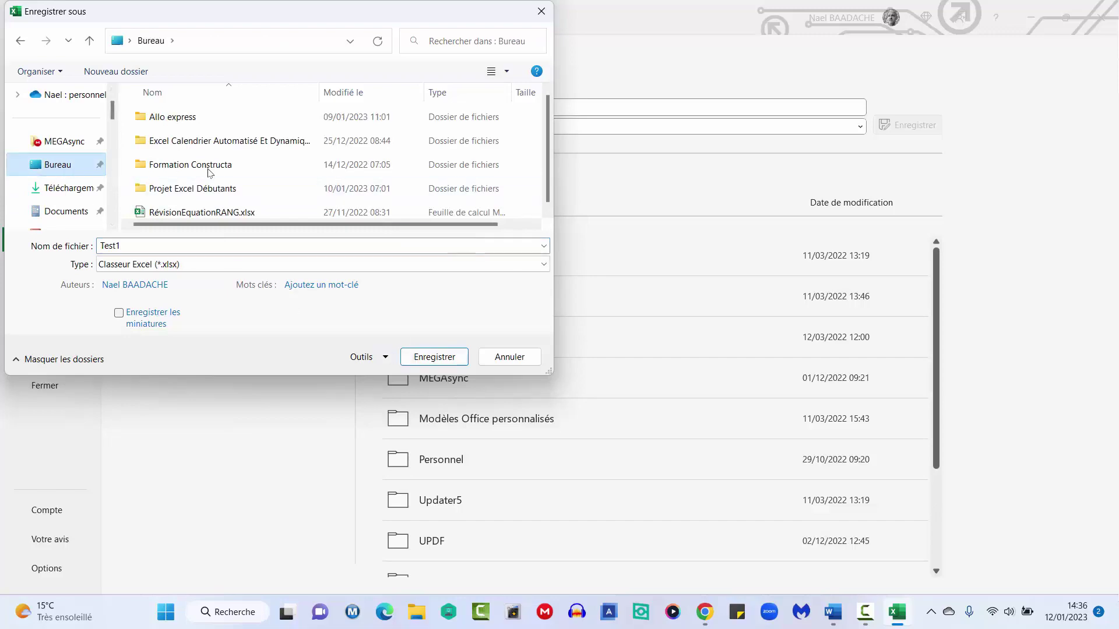
left_click(435, 358)
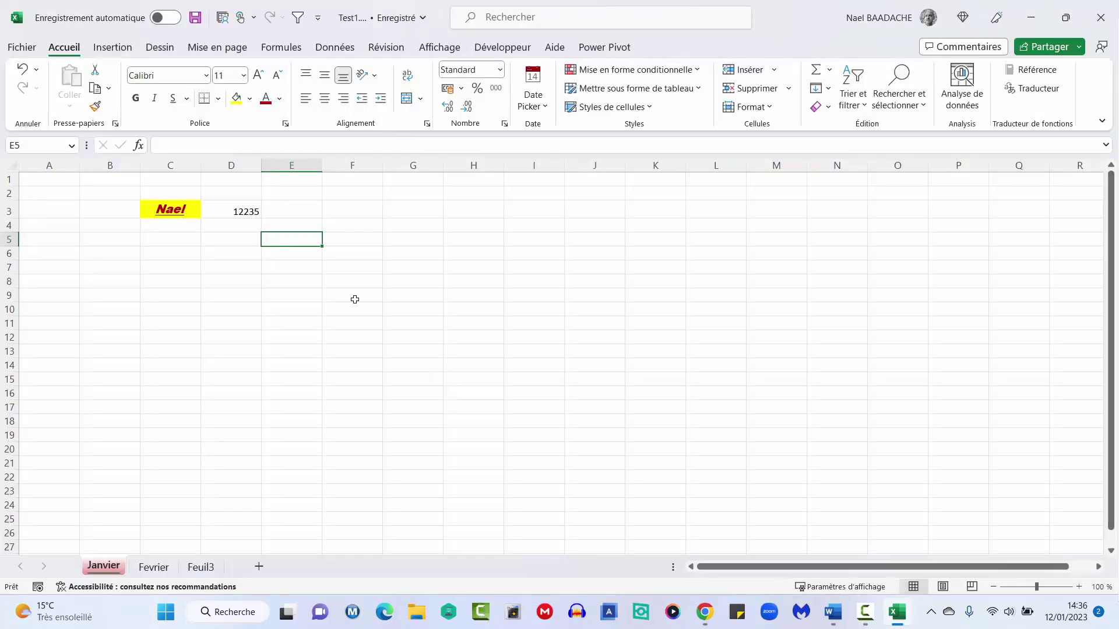
Close the workbook, reopen Test1.xlsx from the desktop and select cell E7
left_click(354, 300)
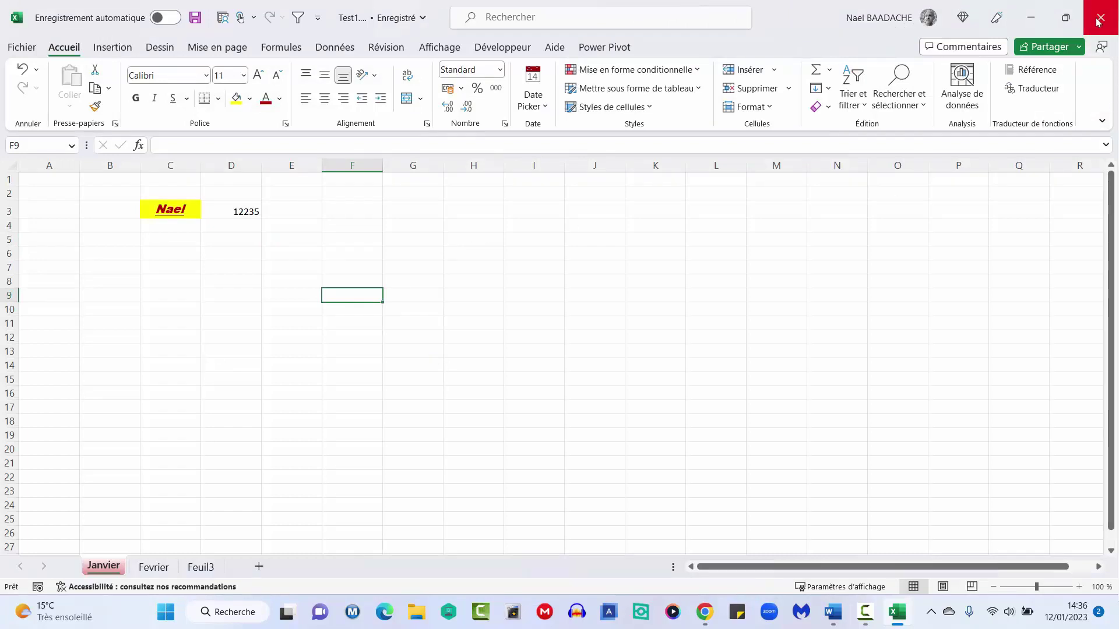
left_click(1098, 22)
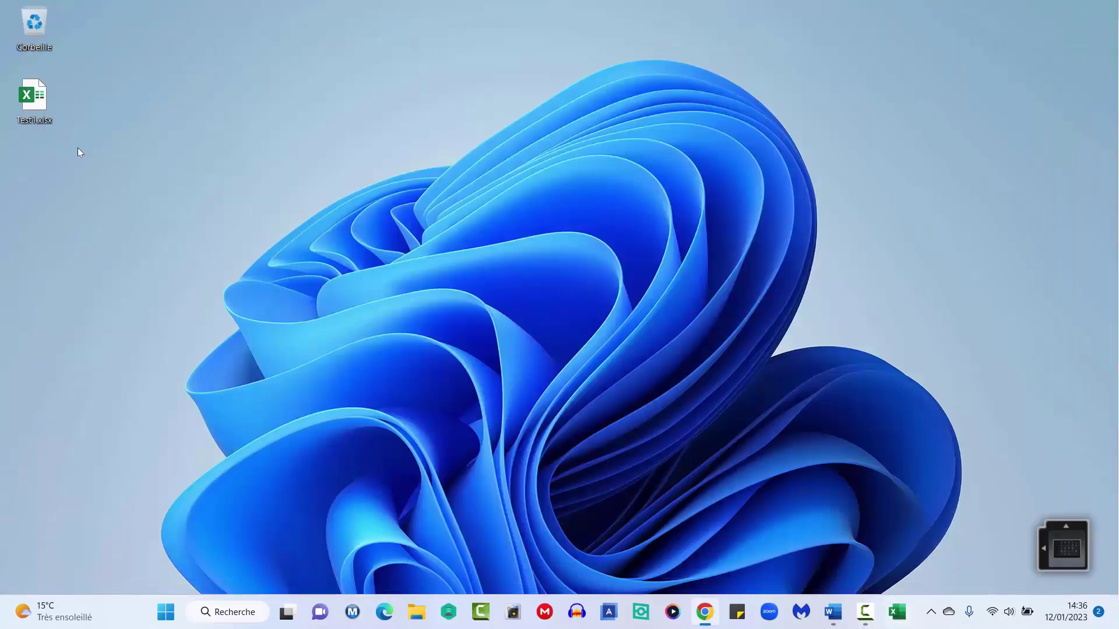
double_click(35, 104)
left_click(307, 266)
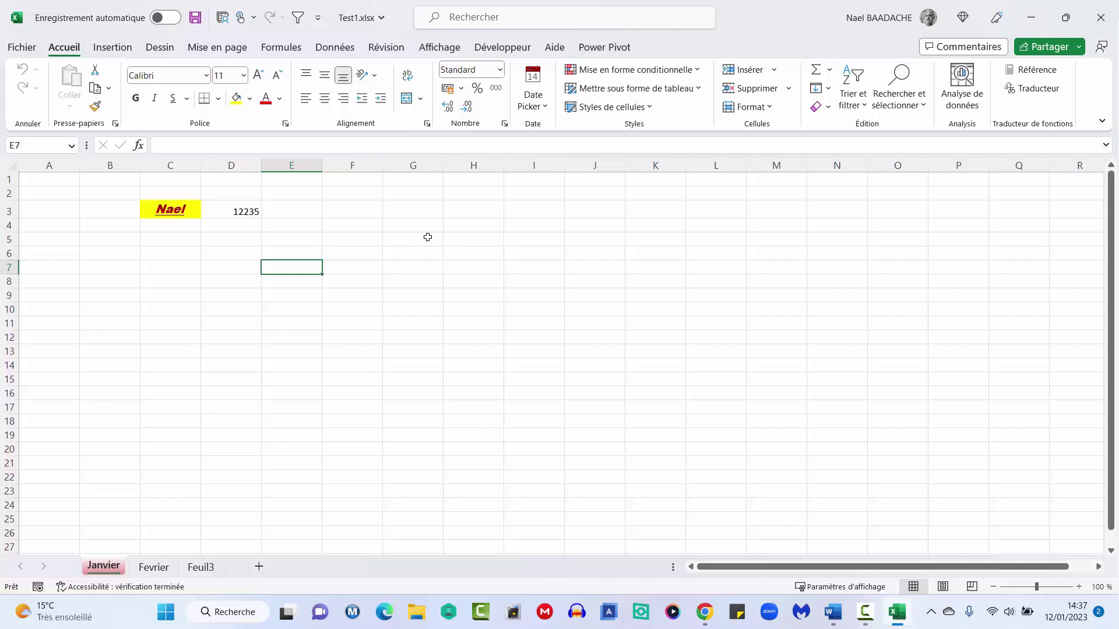
Close Test1.xlsx and start Excel again to its home page
left_click(1103, 18)
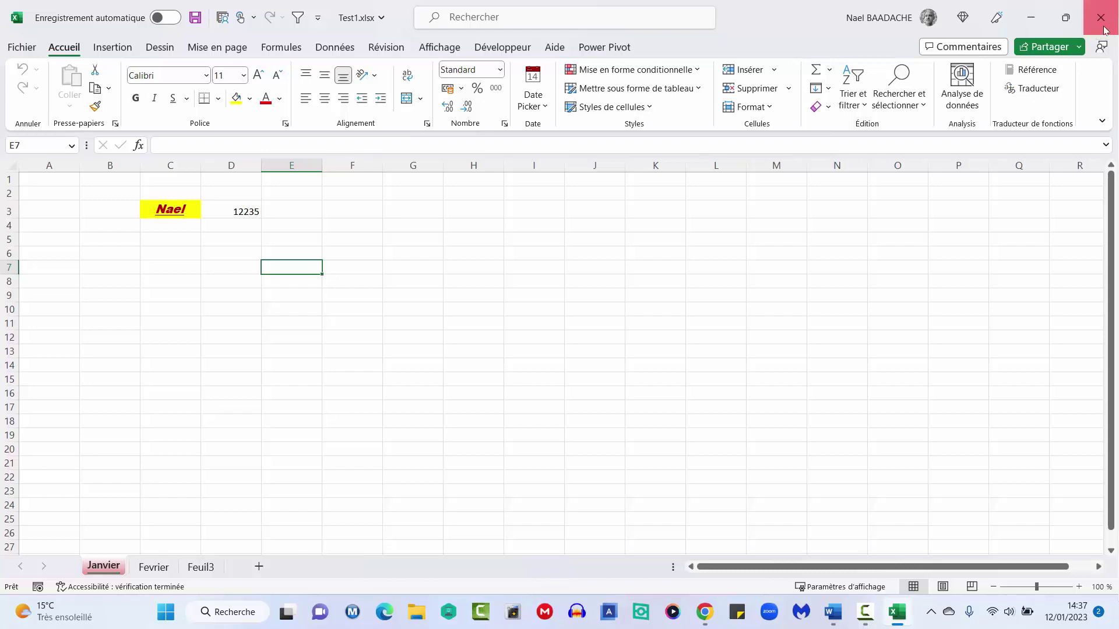
left_click(1098, 19)
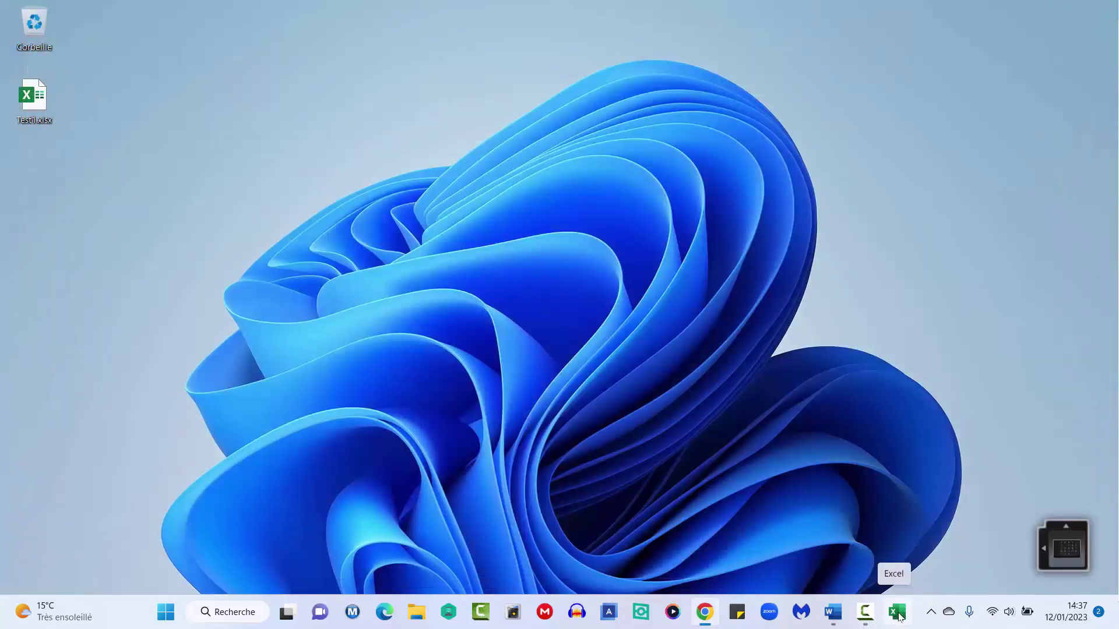
left_click(898, 613)
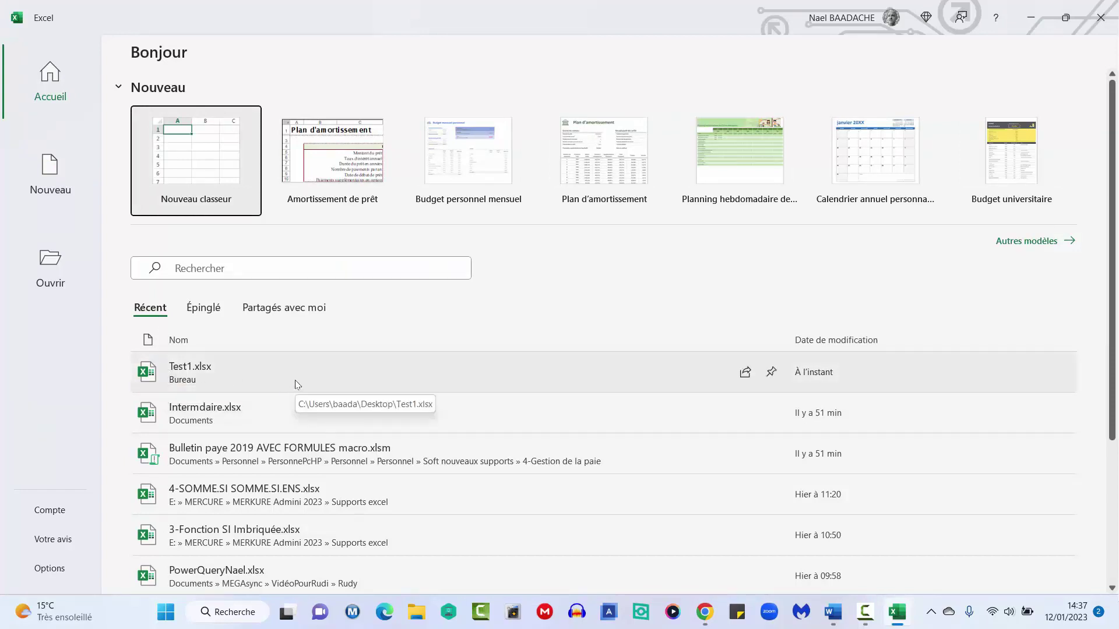
Pin Test1.xlsx in the recent workbooks, display the pinned workbooks and close Excel
scroll(295, 384, "down", 3)
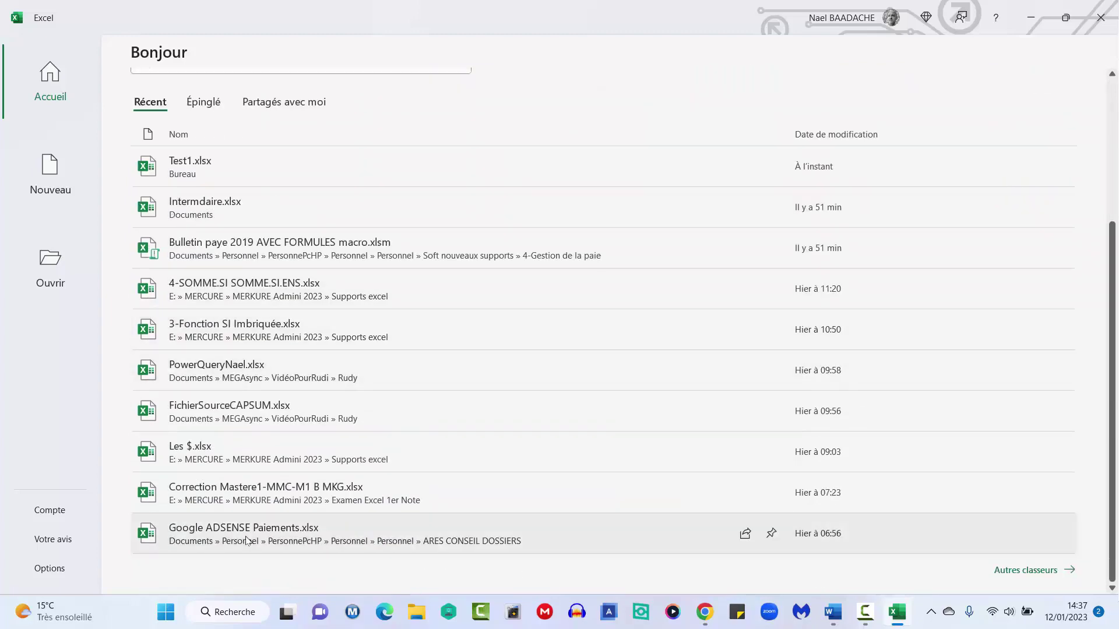
scroll(248, 541, "up", 3)
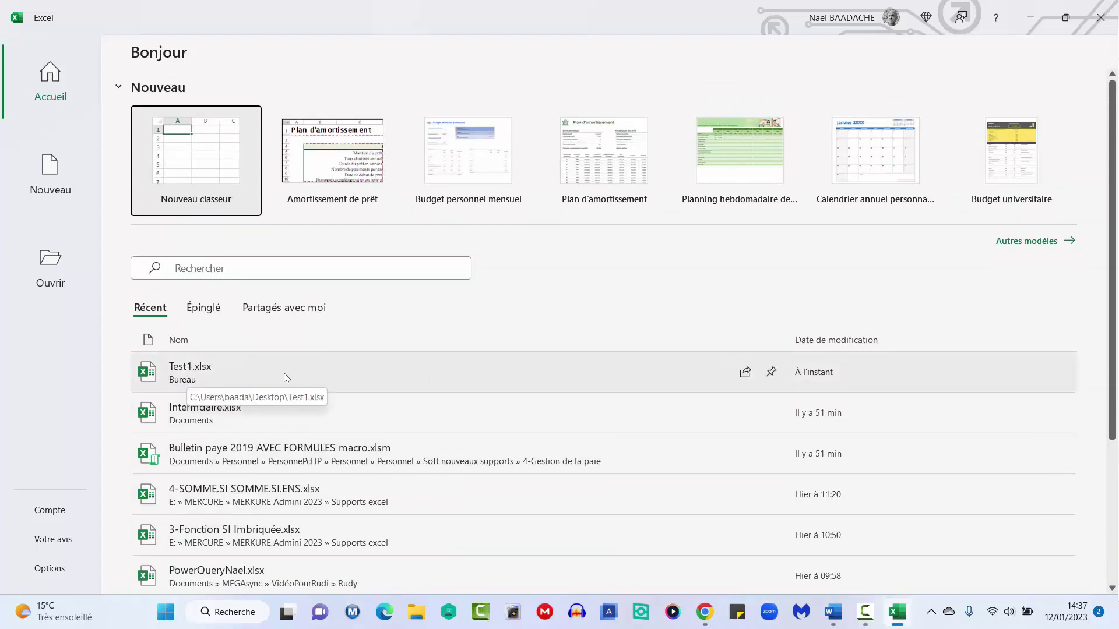
left_click(773, 374)
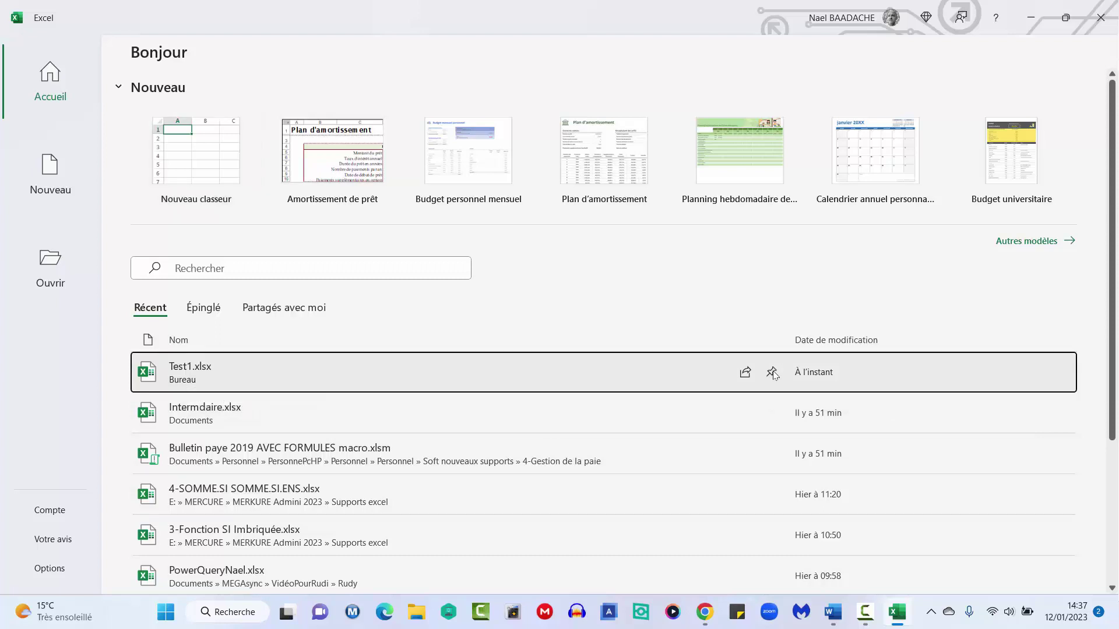
scroll(773, 374, "down", 3)
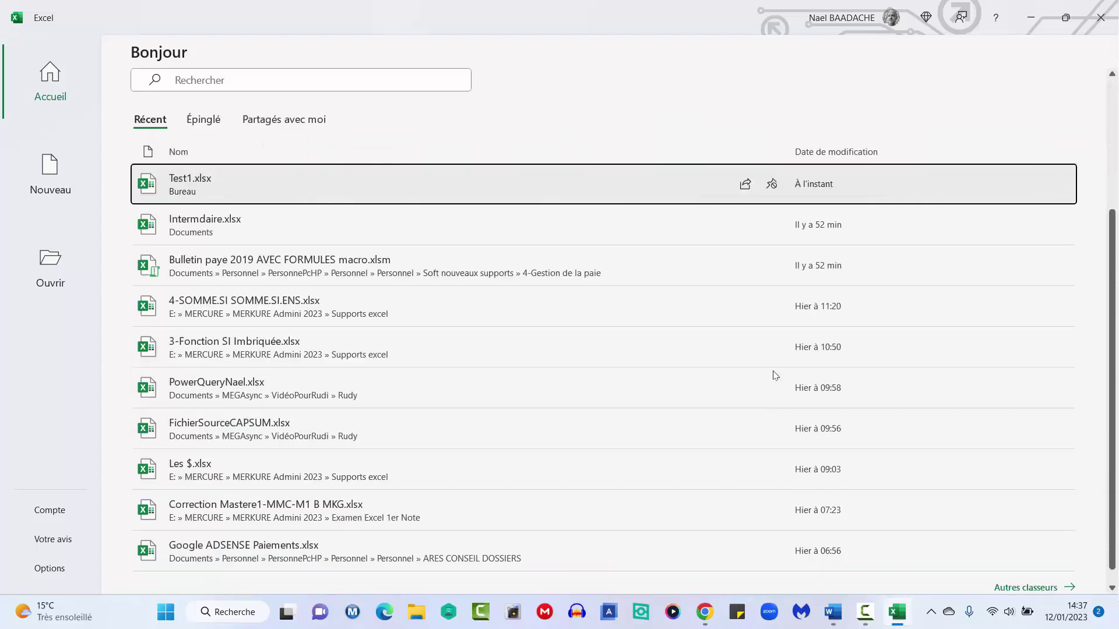
left_click(203, 126)
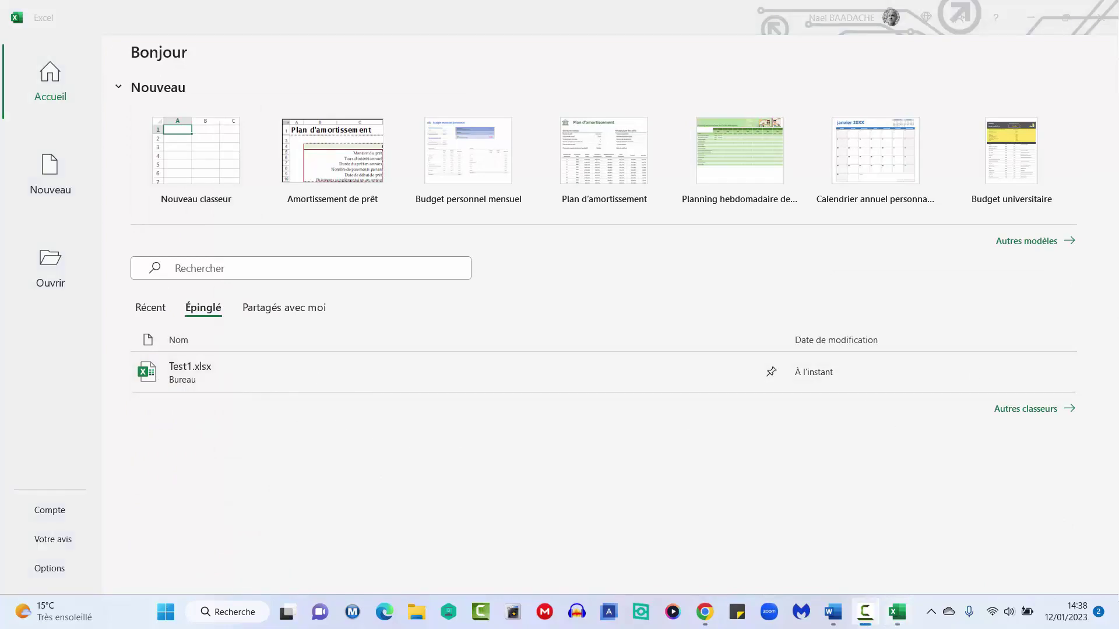
left_click(1102, 18)
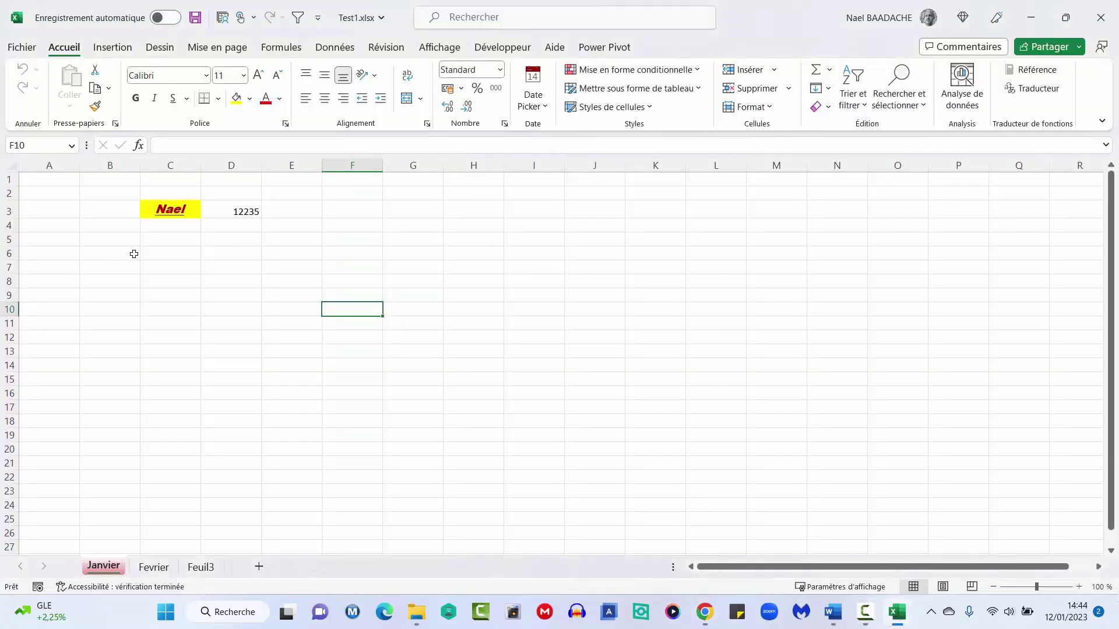
Insert two blank rows above row 2 of the Janvier sheet
left_click(133, 253)
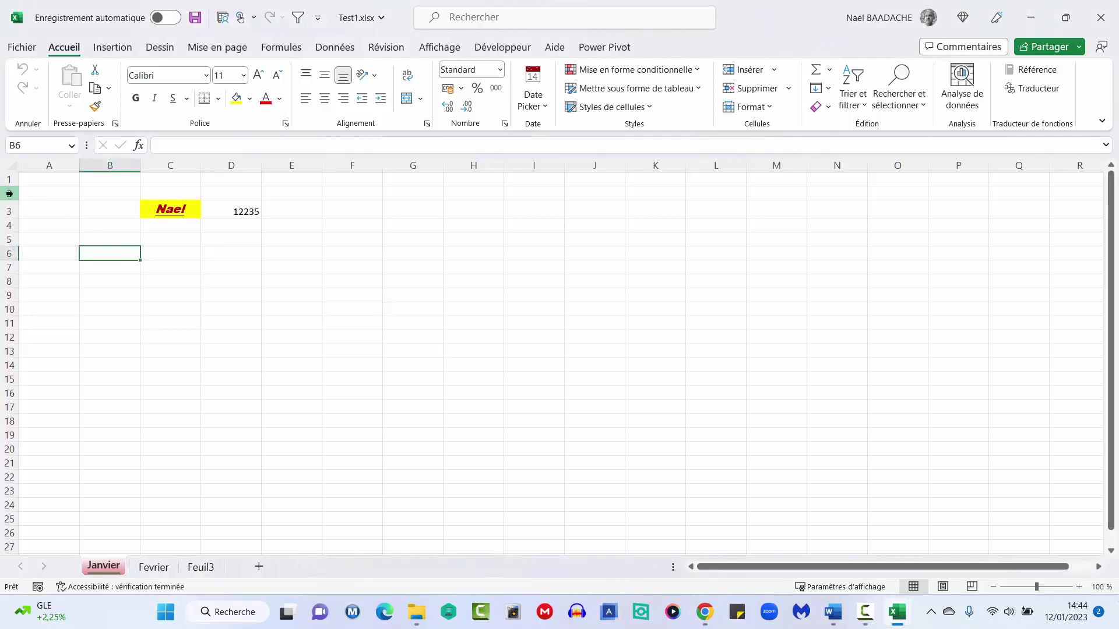
left_click(9, 193)
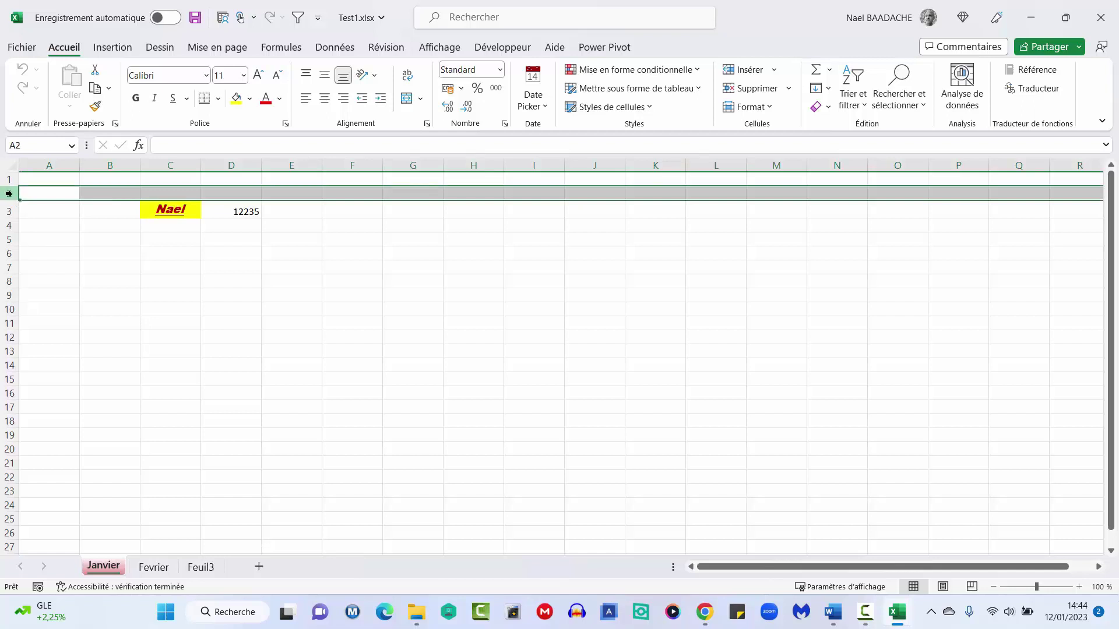
left_click(9, 193)
left_click_drag(9, 194, 11, 213)
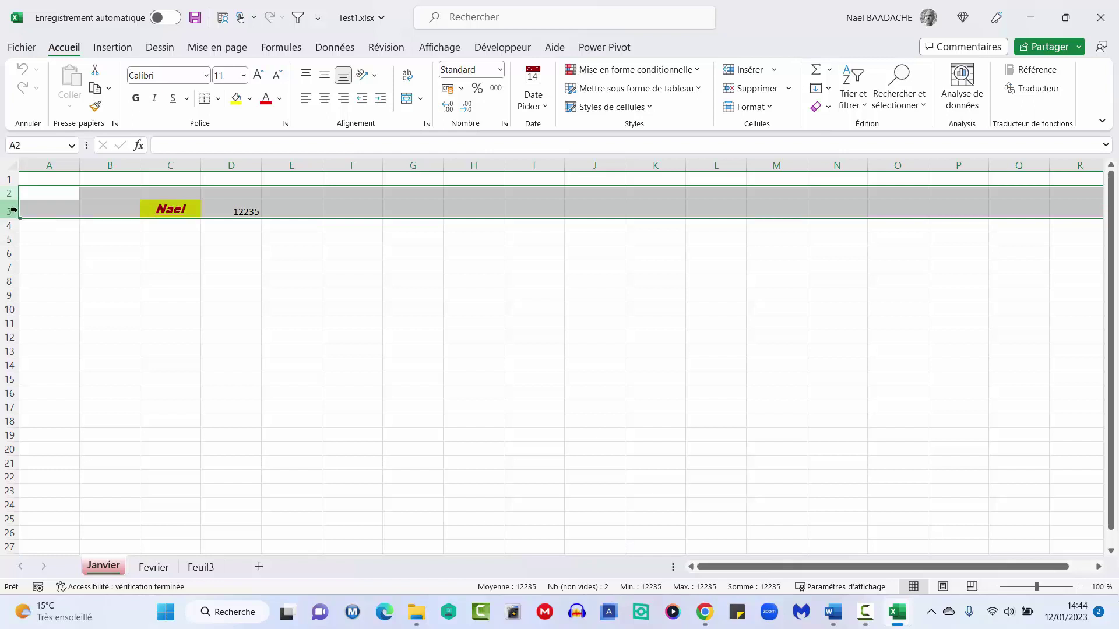
right_click(37, 206)
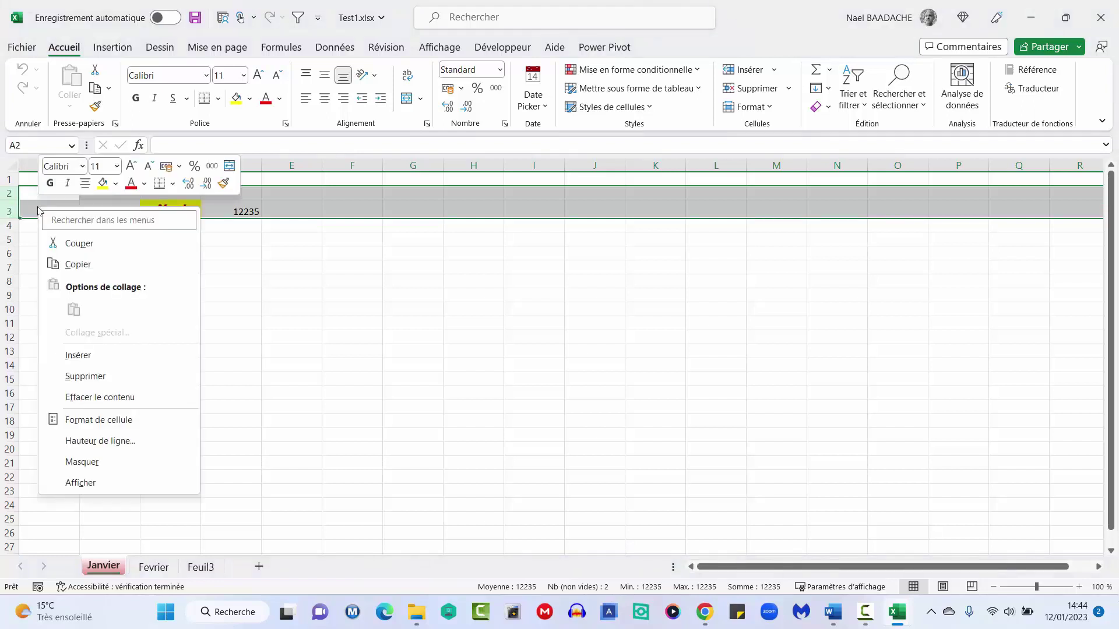
left_click(72, 357)
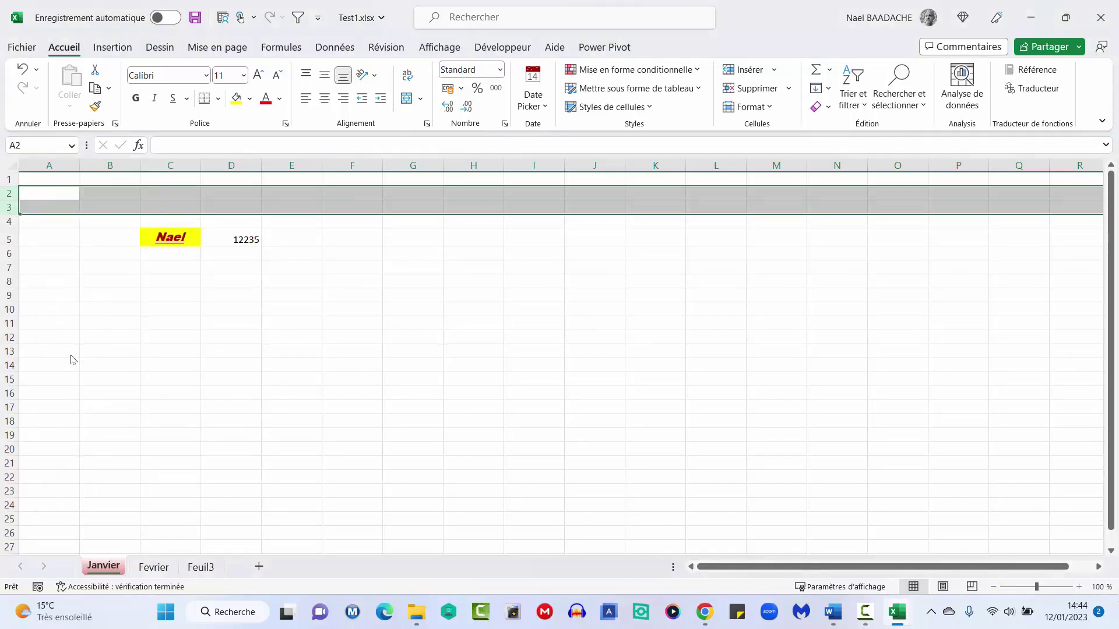
Delete the two blank rows 2 and 3, then select cell B12
left_click(8, 191)
left_click_drag(8, 191, 12, 207)
right_click(39, 206)
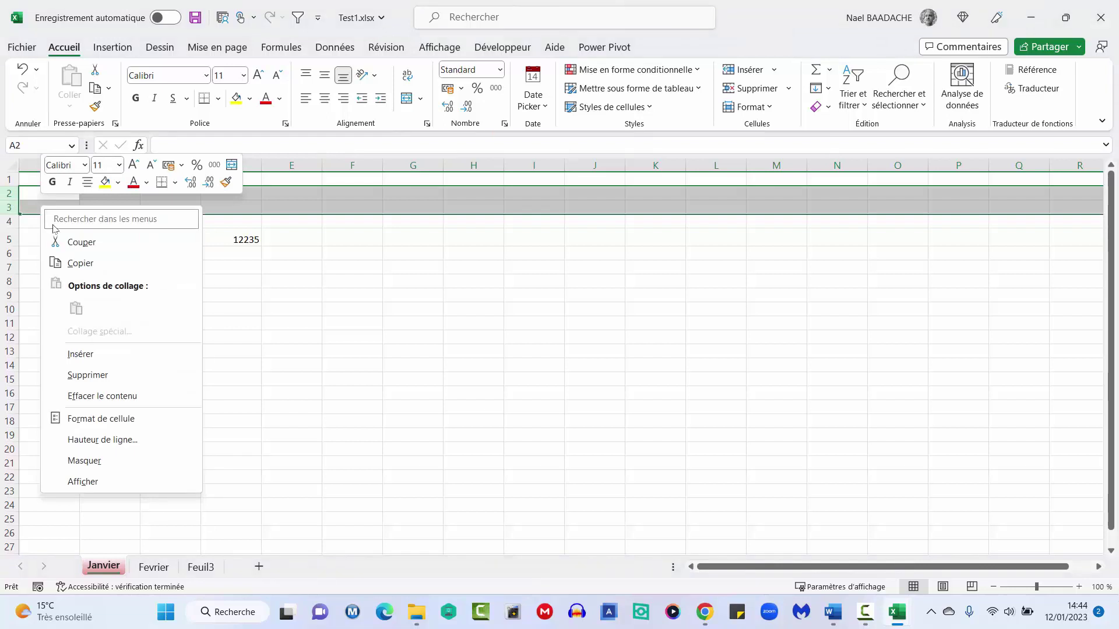
left_click(104, 374)
left_click(102, 340)
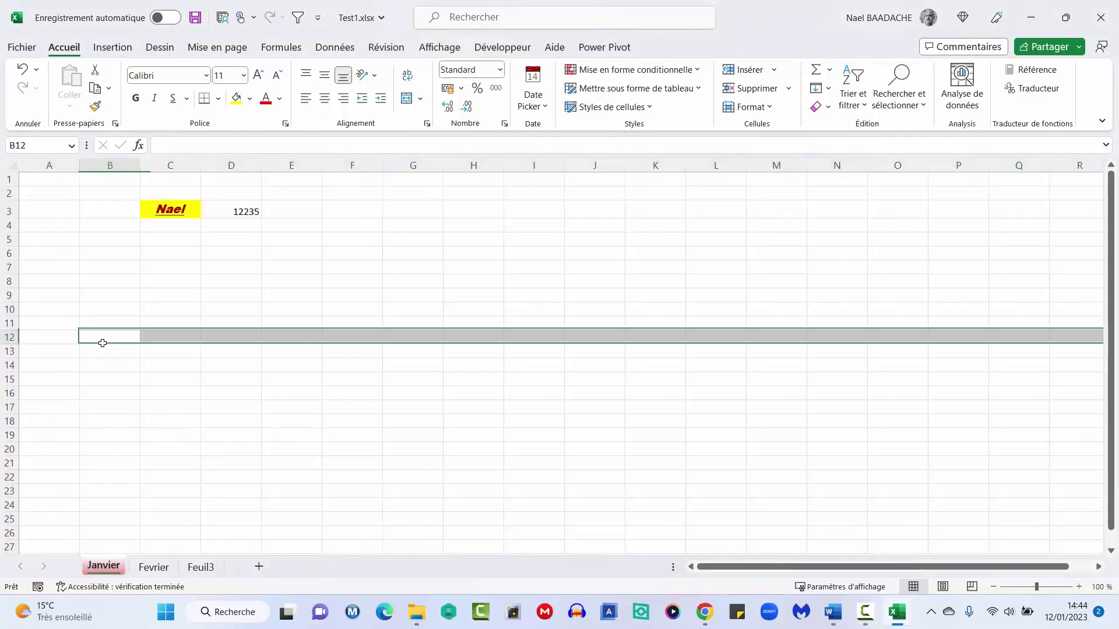
Insert two blank columns before column B and delete them again
left_click(111, 165)
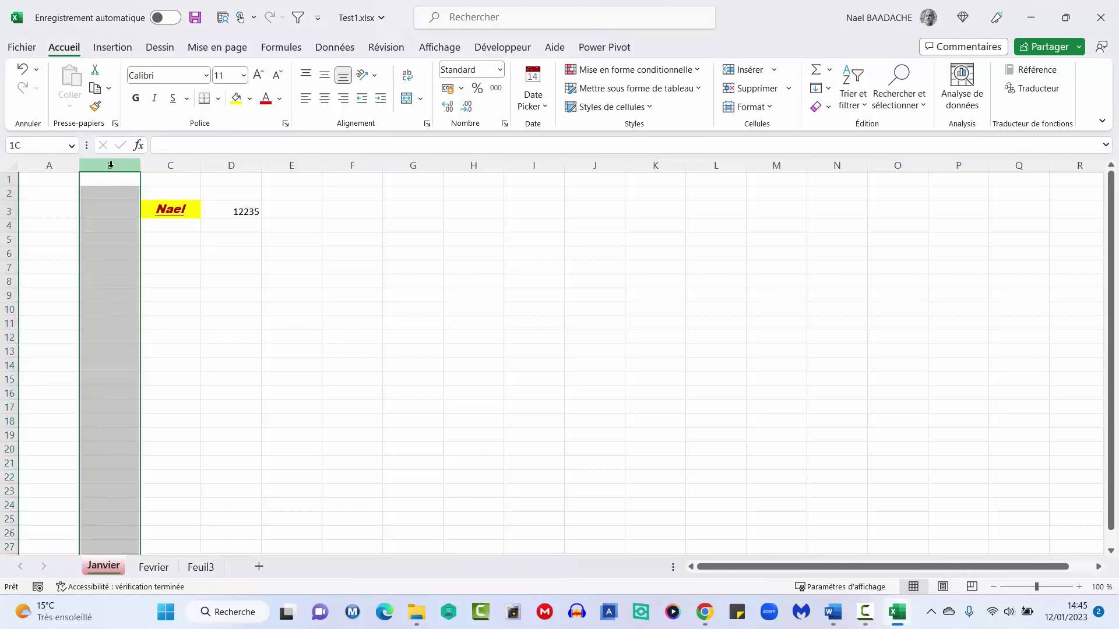
left_click_drag(111, 164, 168, 166)
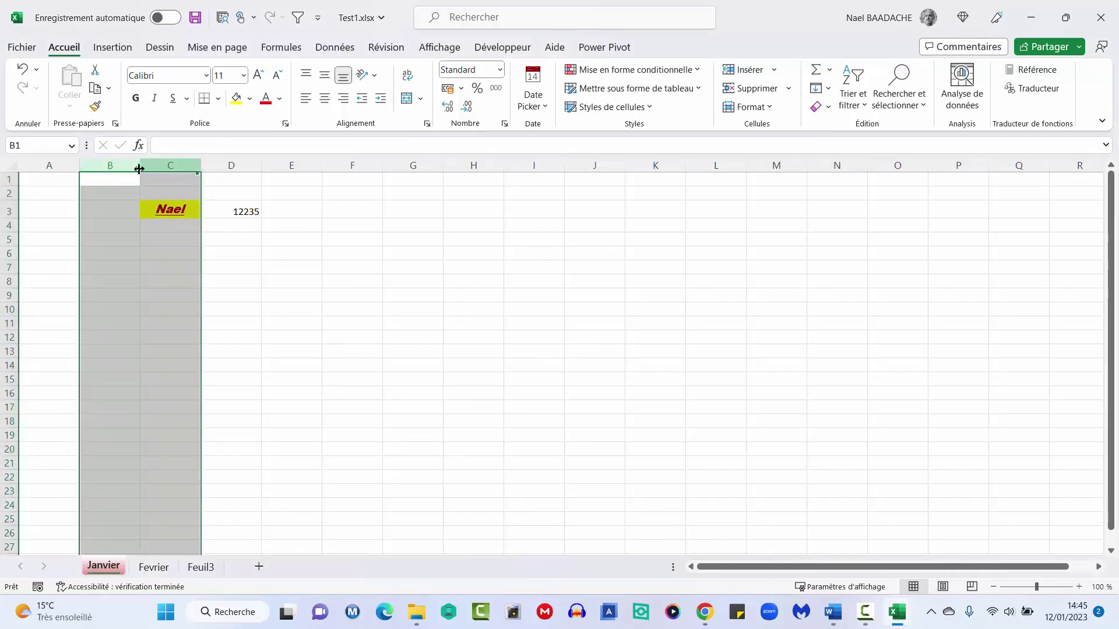
right_click(160, 166)
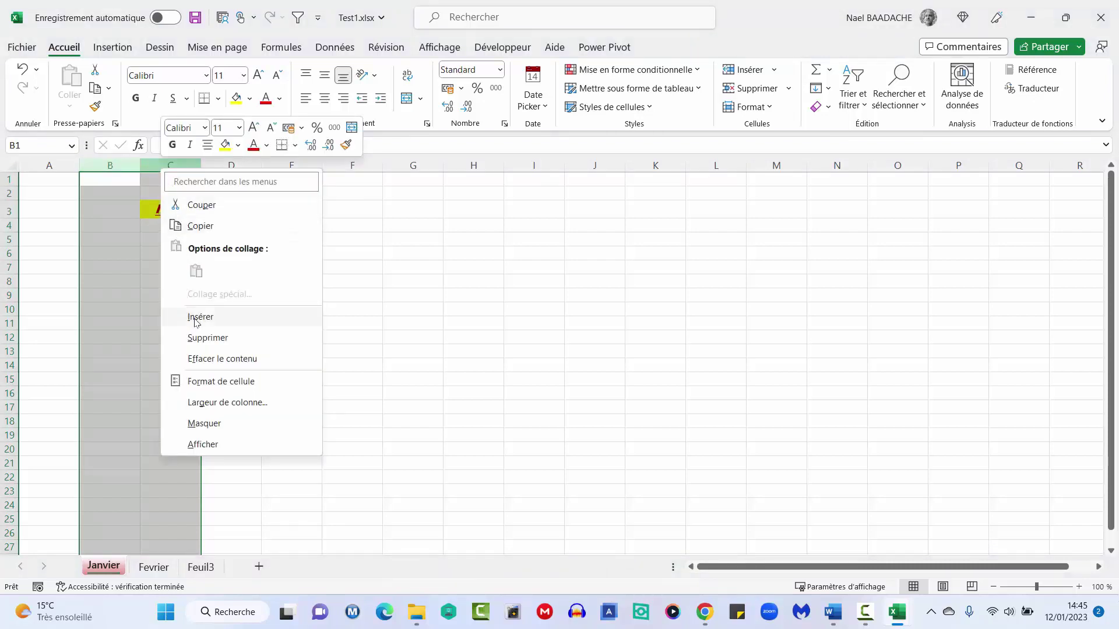
left_click(196, 319)
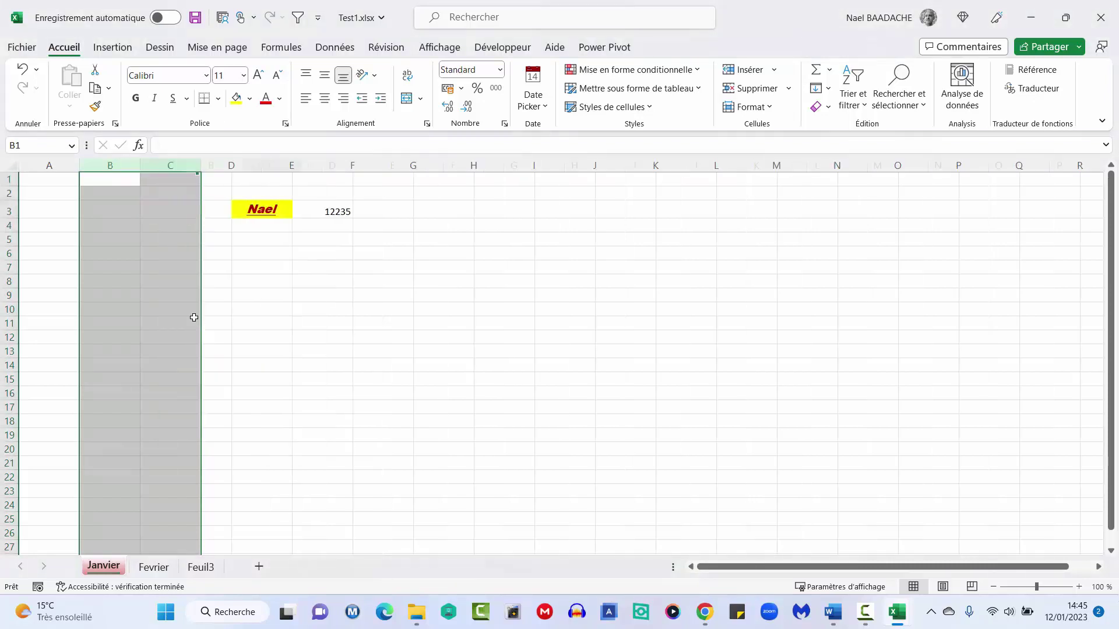
right_click(121, 164)
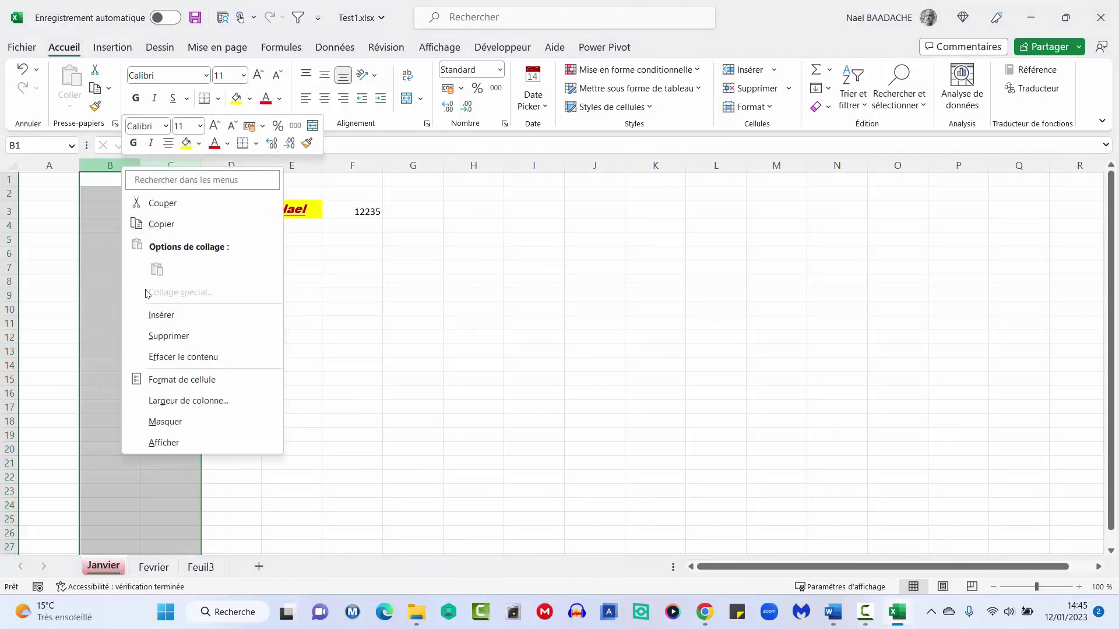
left_click(156, 336)
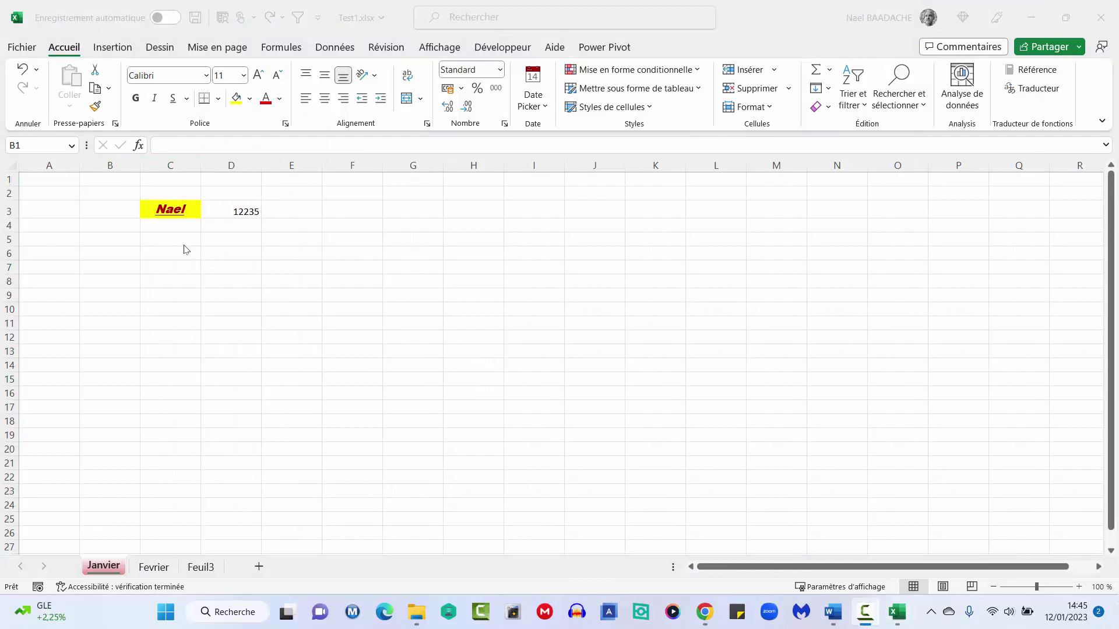
Enter the addition formula =10+20 in cell C6 and reselect the cell to view its formula
left_click(185, 249)
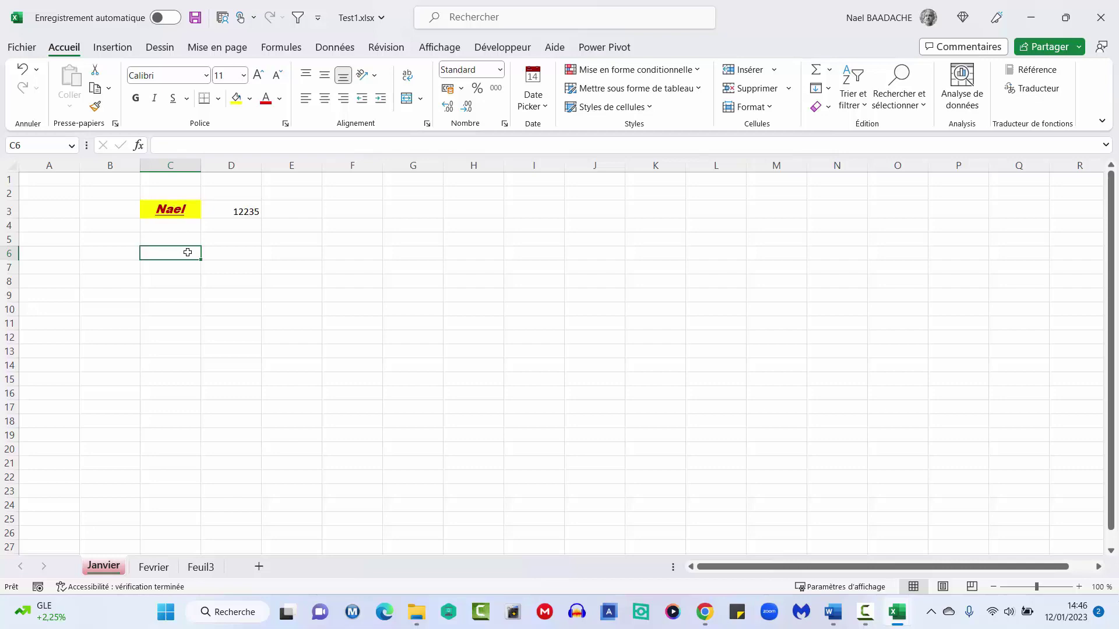
type("=")
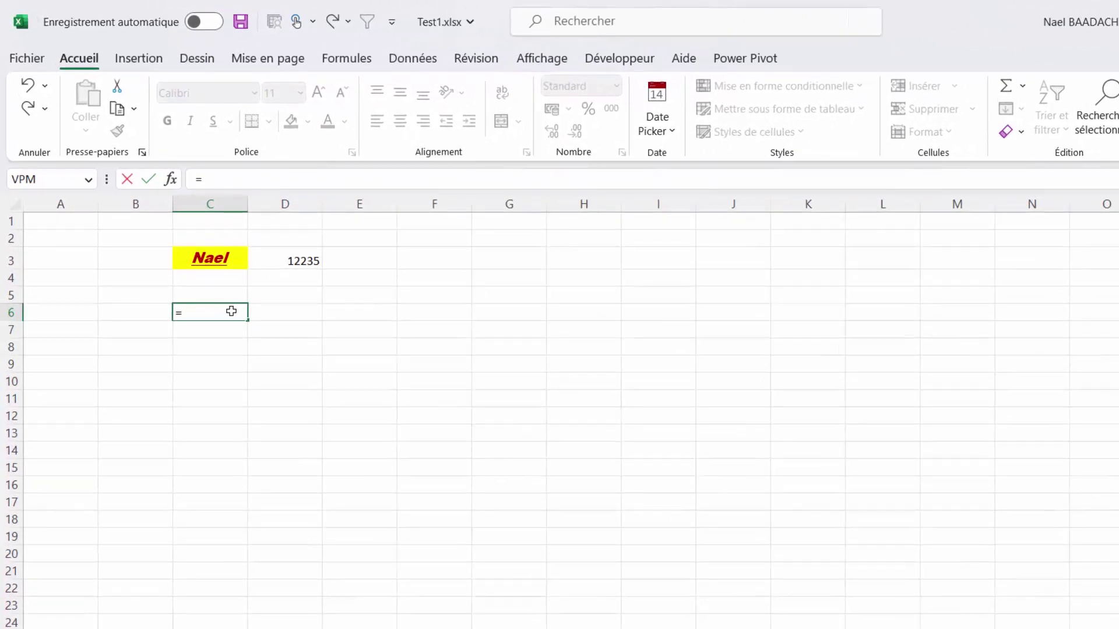
type("10+20")
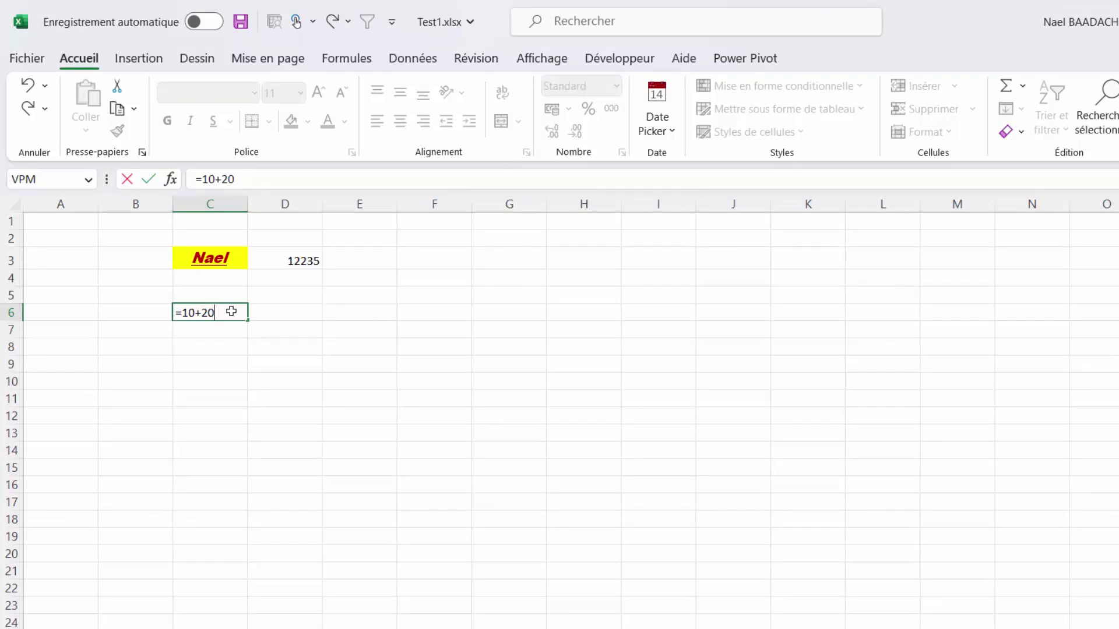
key("Return")
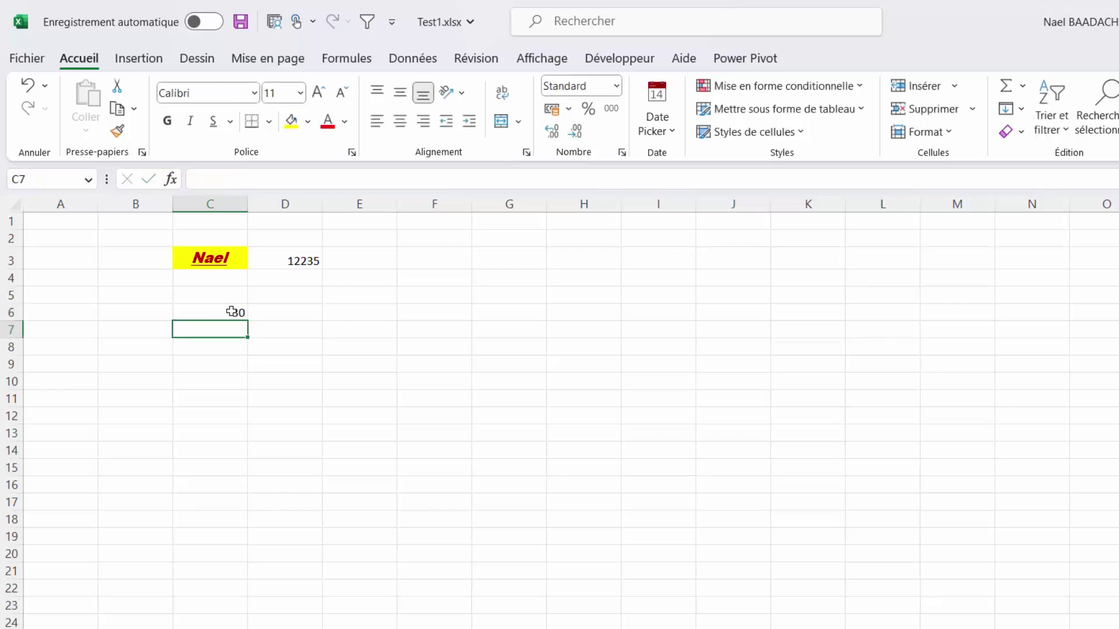
left_click(232, 311)
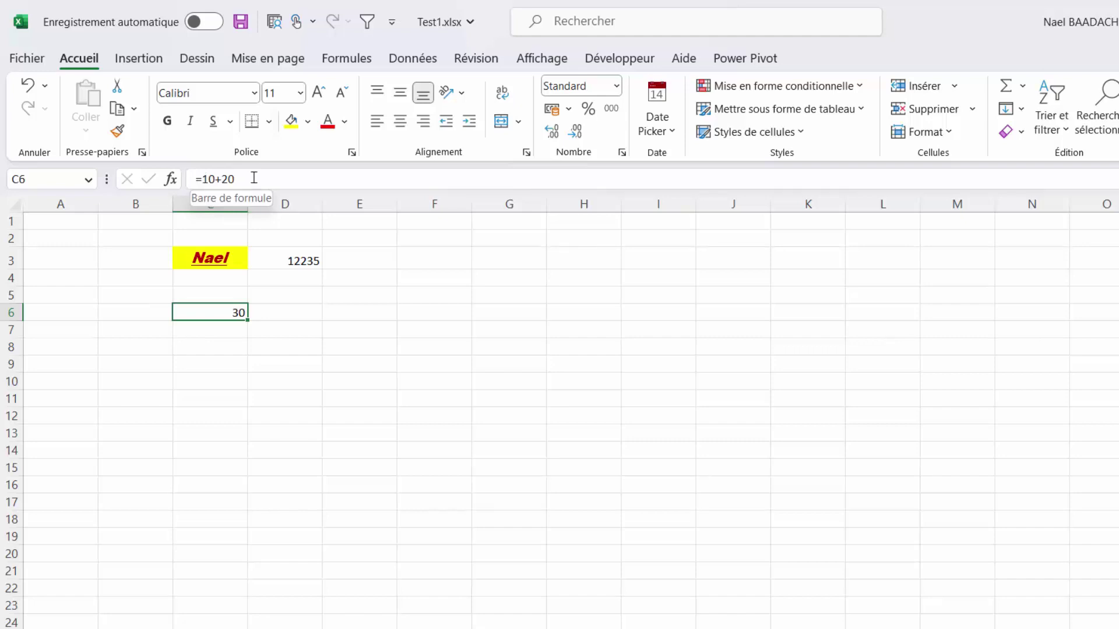
Enter the subtraction formula =10-5 in cell C7
left_click(237, 329)
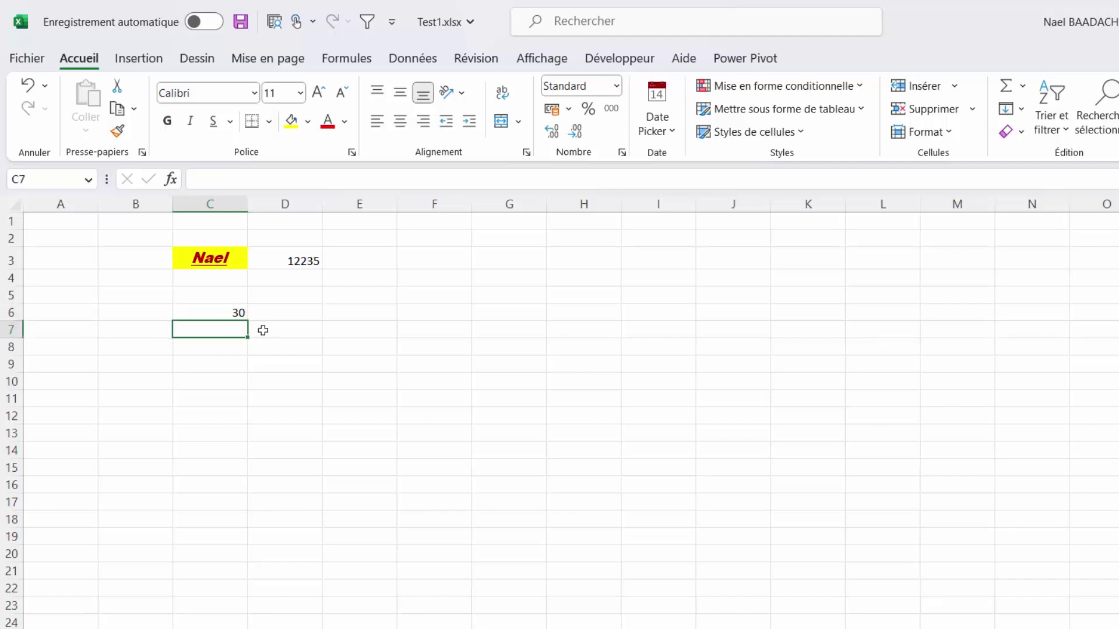
type("=10")
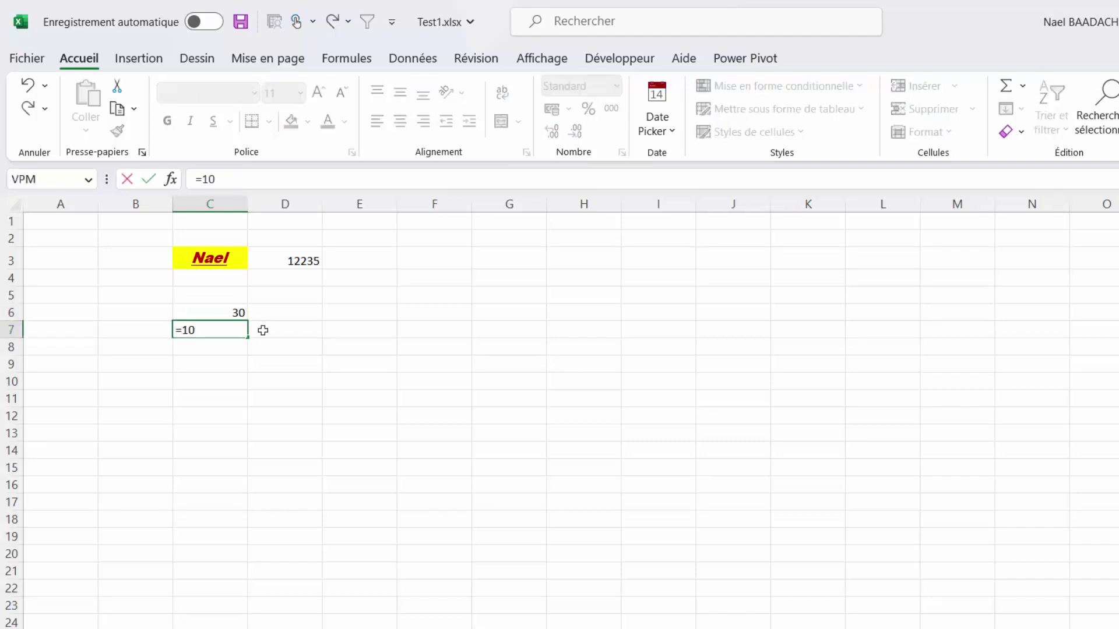
type("-5")
key("Return")
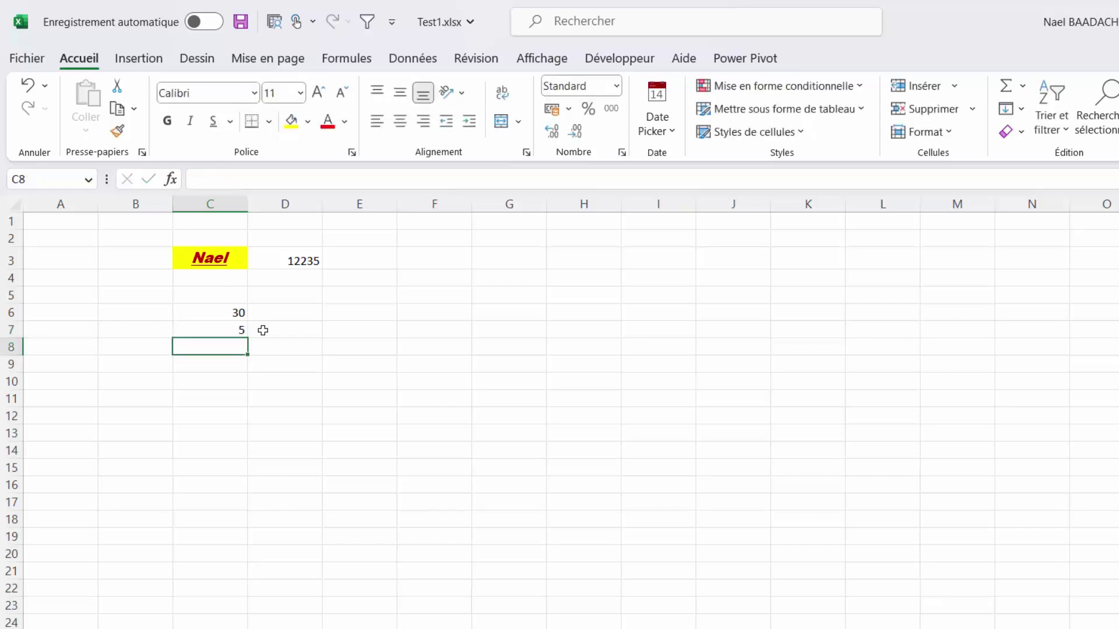
Enter the division formula =20/2 in cell C8 and the multiplication formula =20*2 in cell C9
type("=")
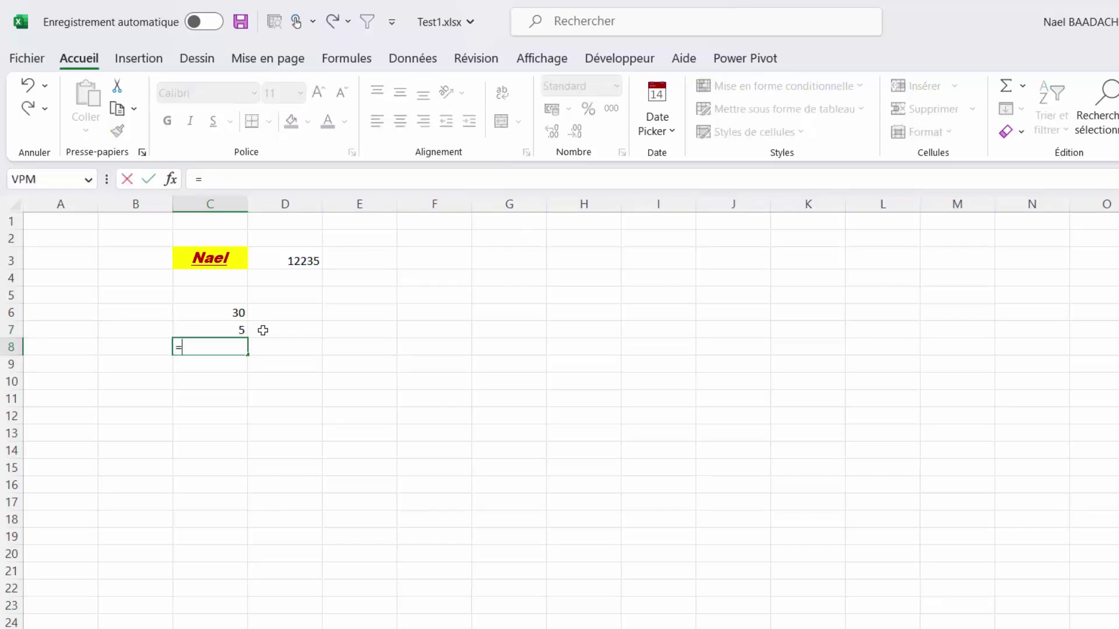
type("20/2")
key("Return")
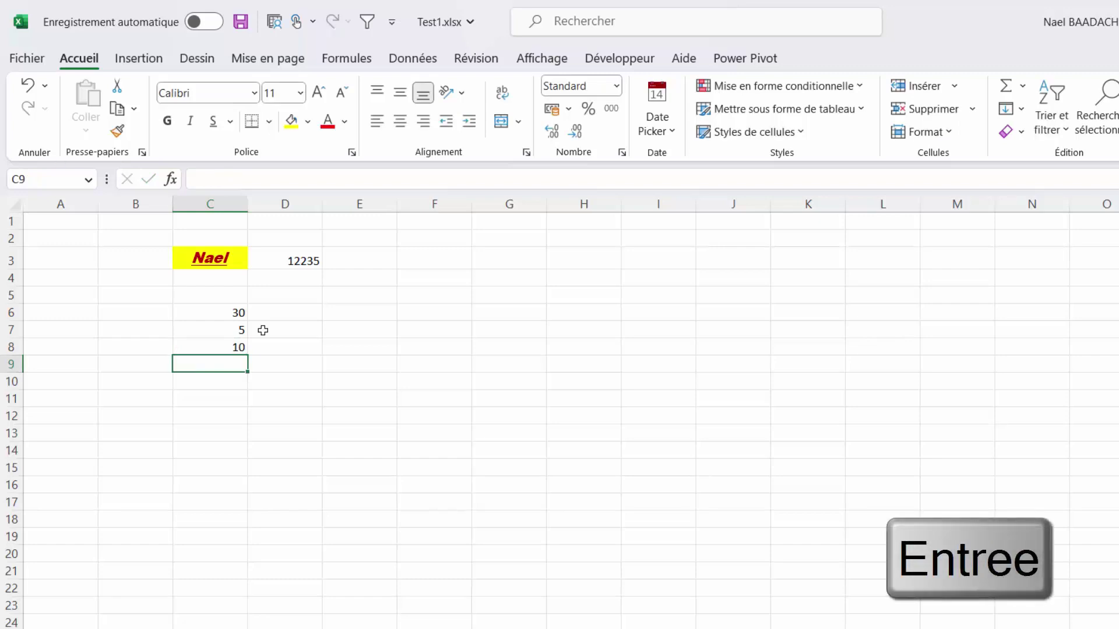
type("=20")
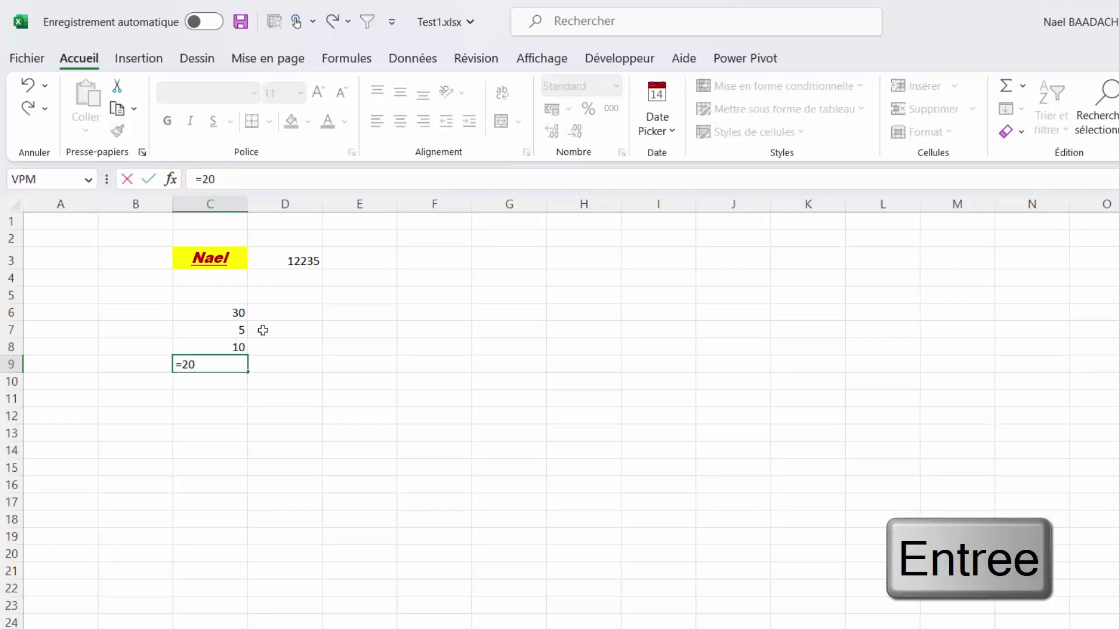
type("*")
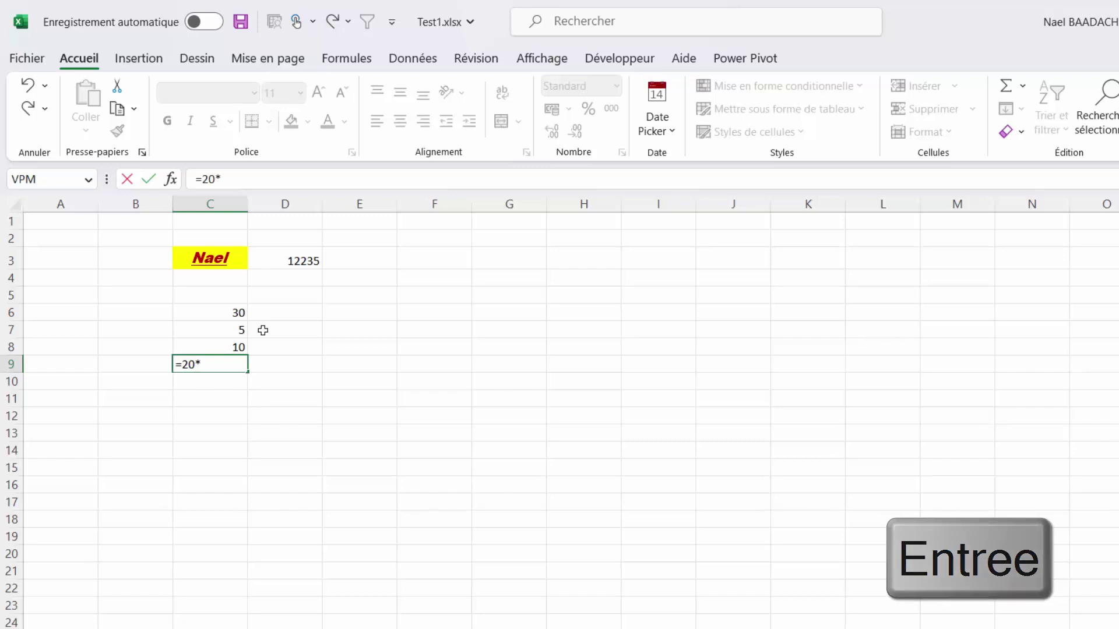
type("2")
key("Return")
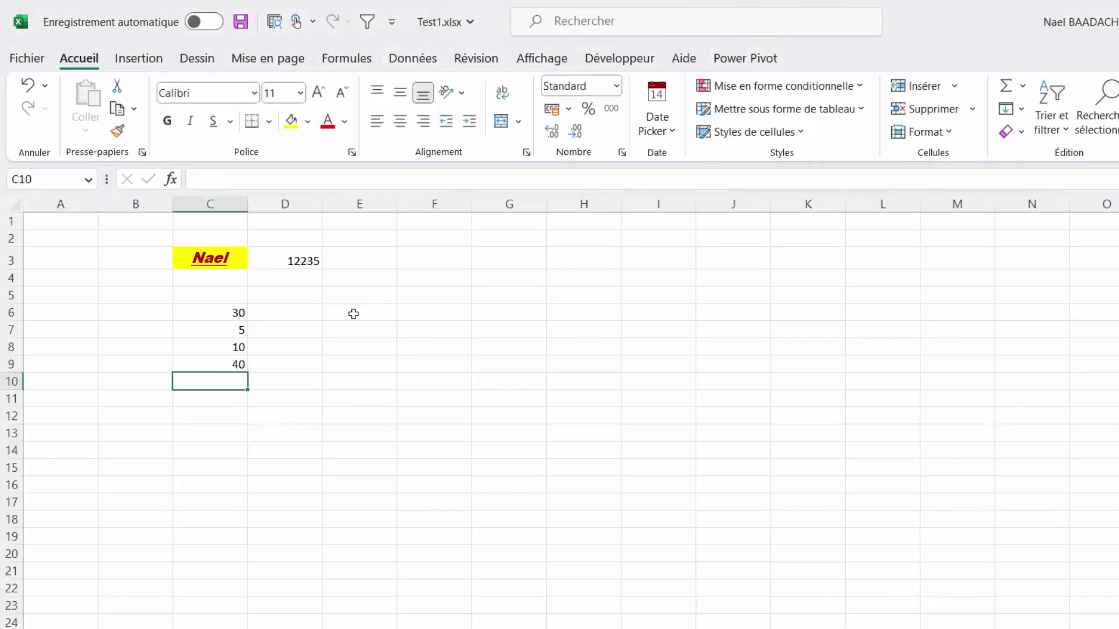
Enter the value 20 in both cells E6 and E7
left_click(379, 316)
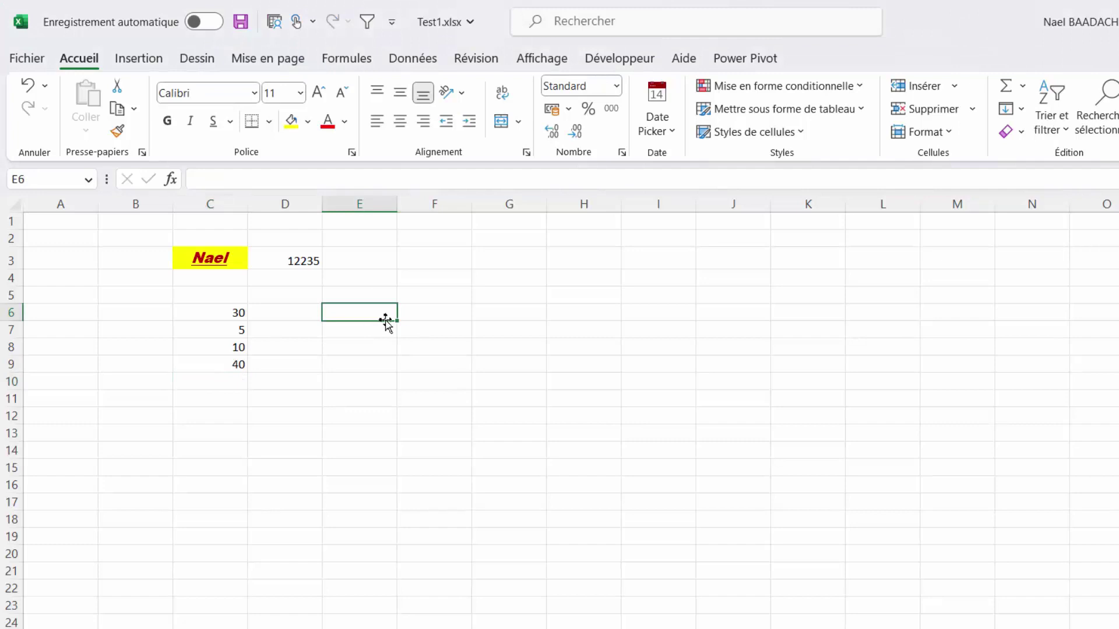
type("20")
key("Return")
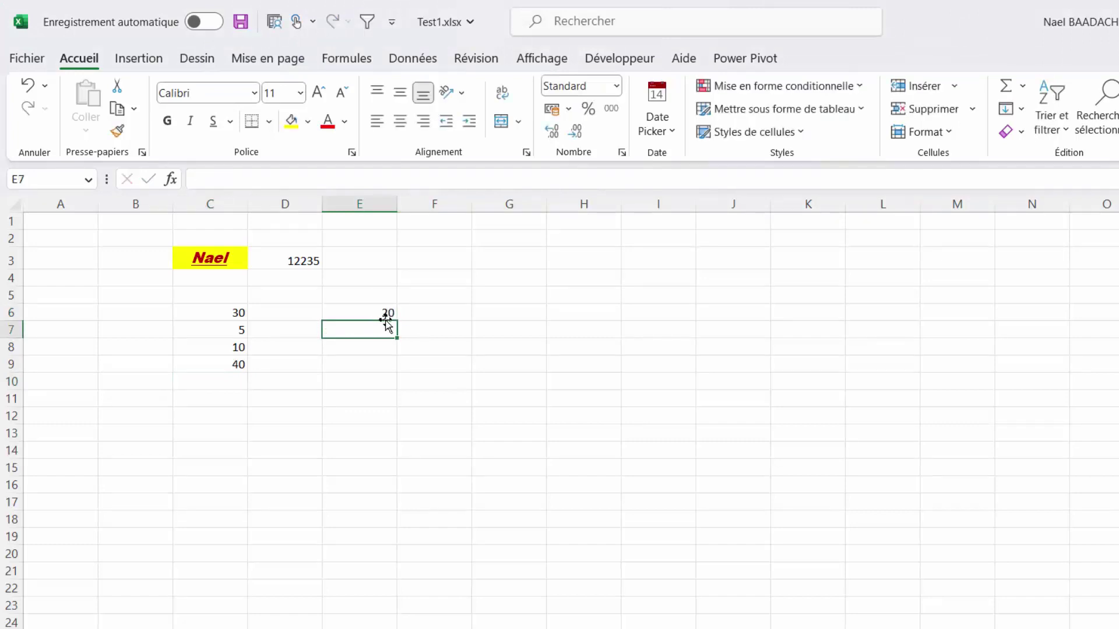
type("20")
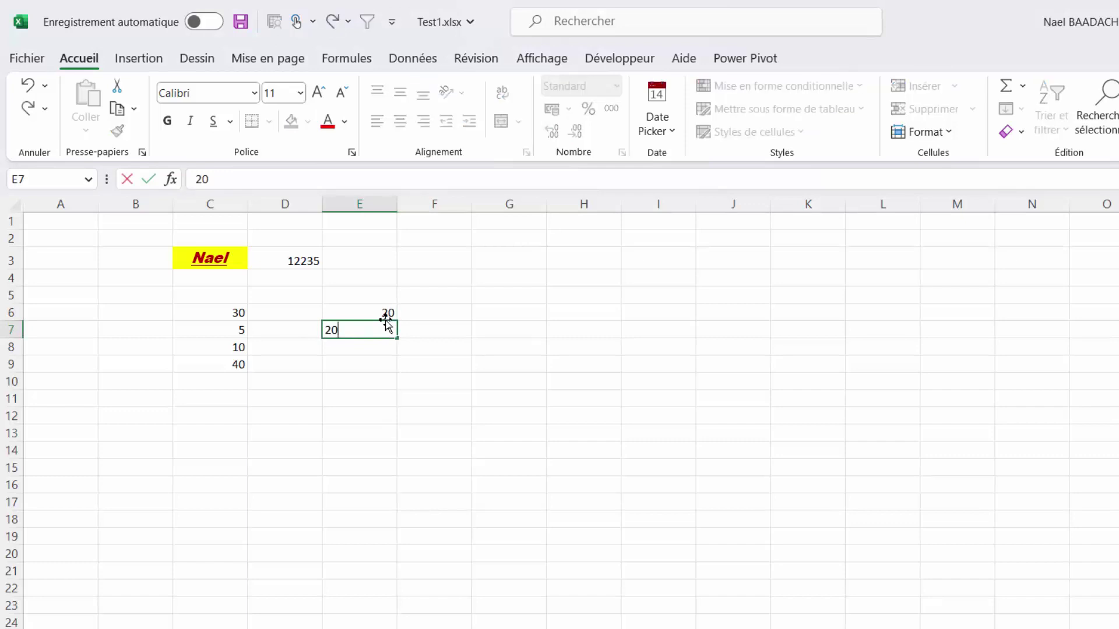
key("Return")
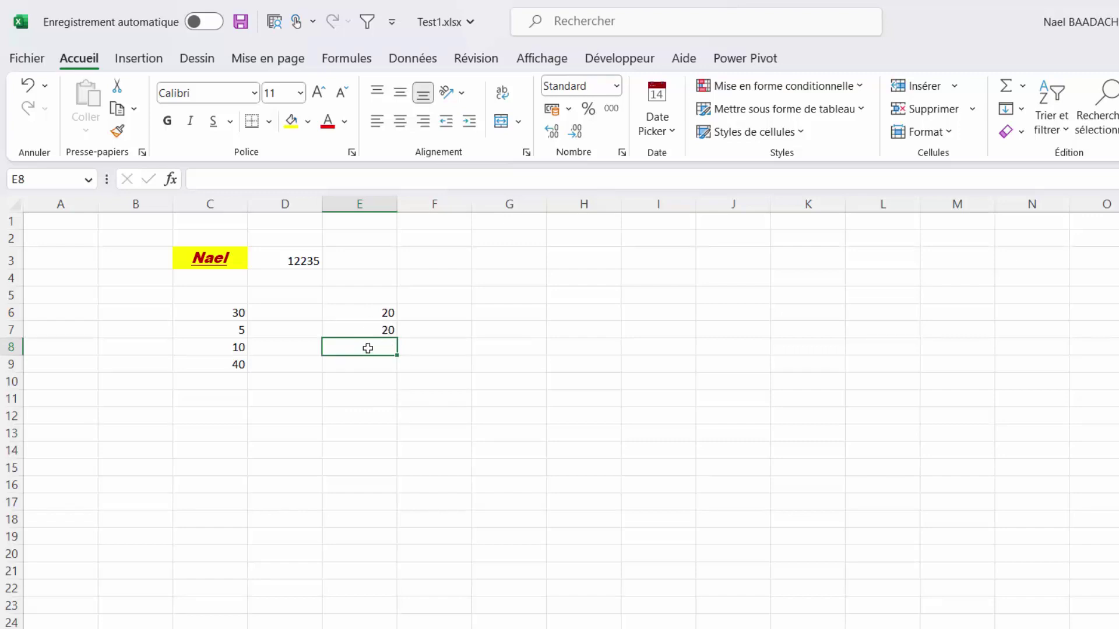
Move the selection back and forth between cell E7 and its neighbour F7, ending on F7
left_click(370, 330)
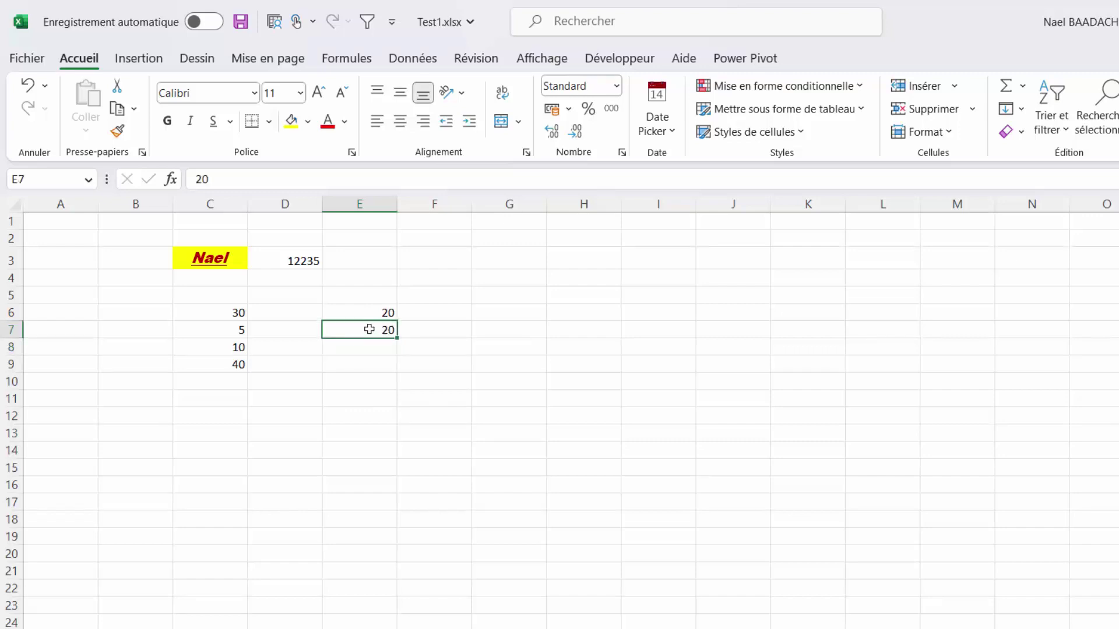
left_click(440, 330)
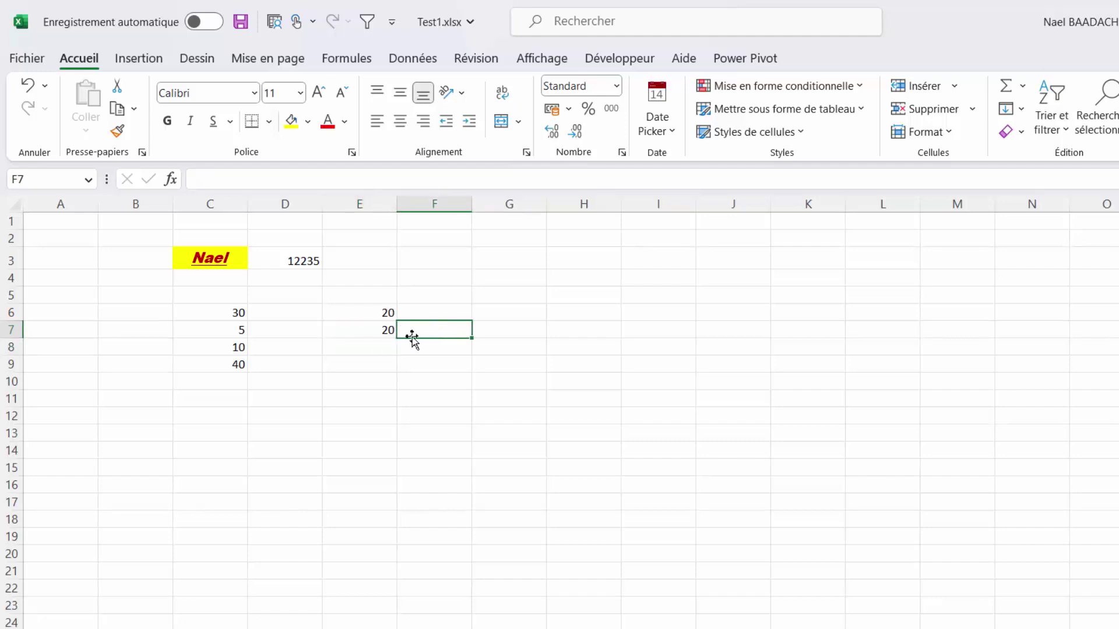
left_click(375, 331)
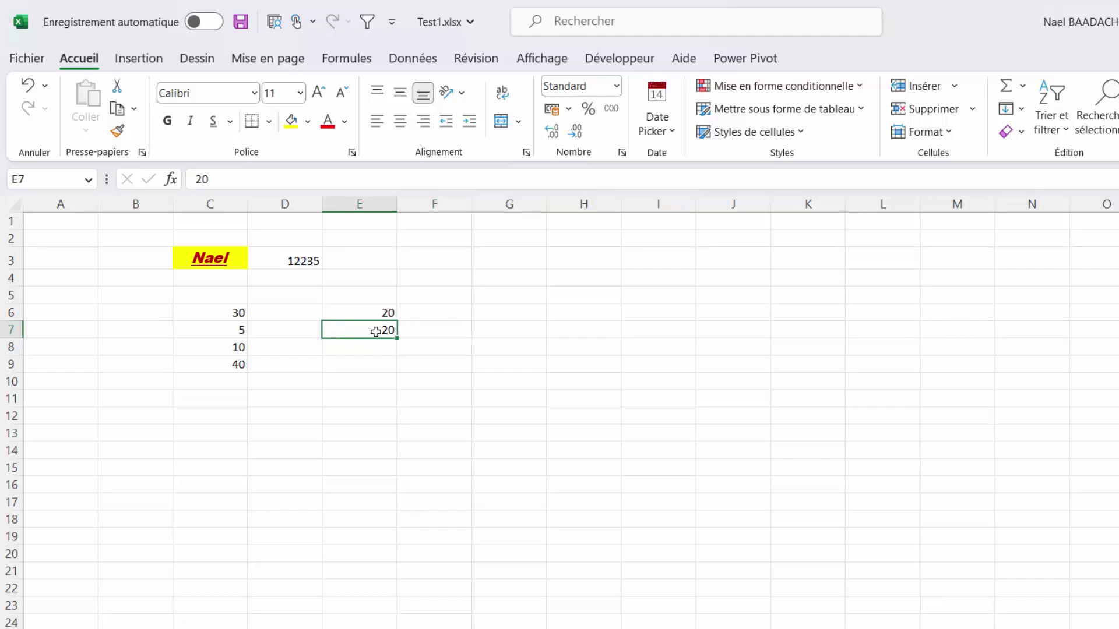
key("Tab")
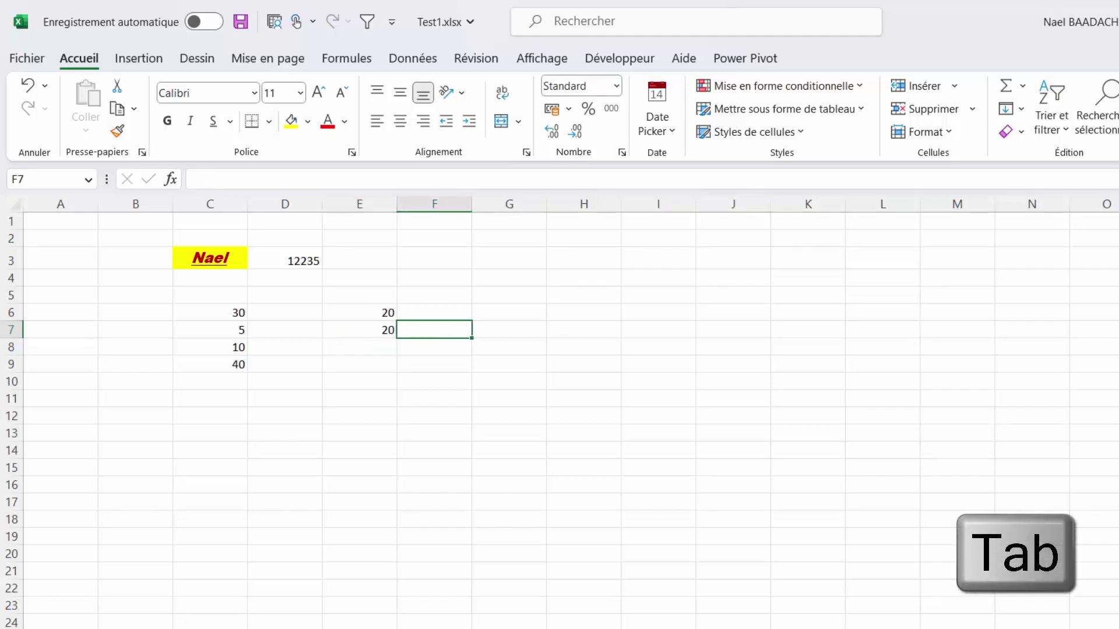
Enter 50 in cell E8 and 10 in cell E9
left_click(375, 346)
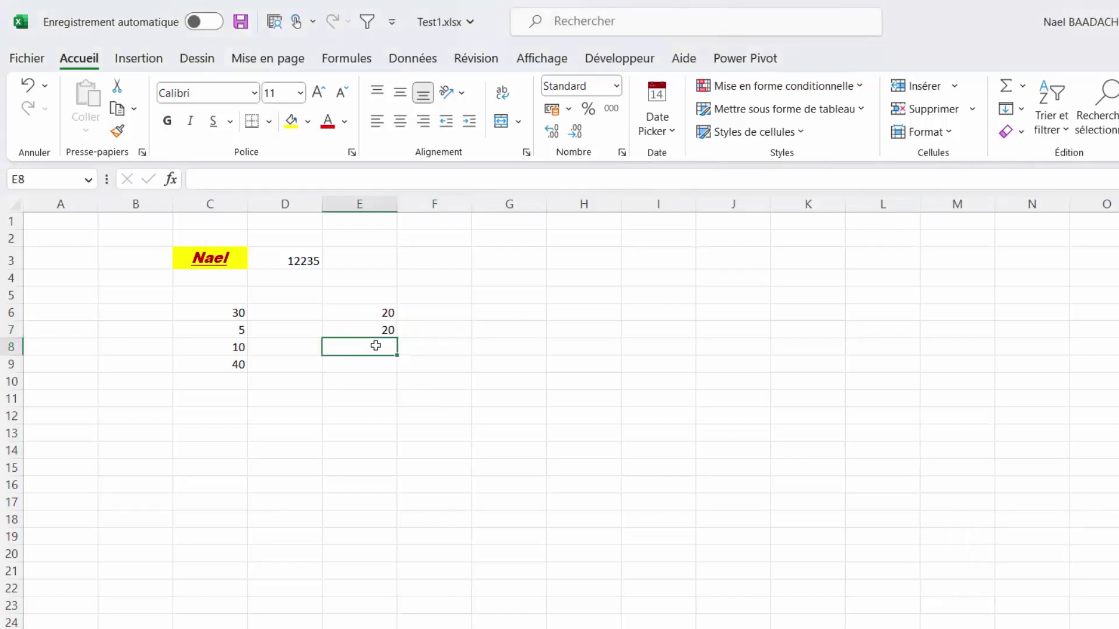
type("50")
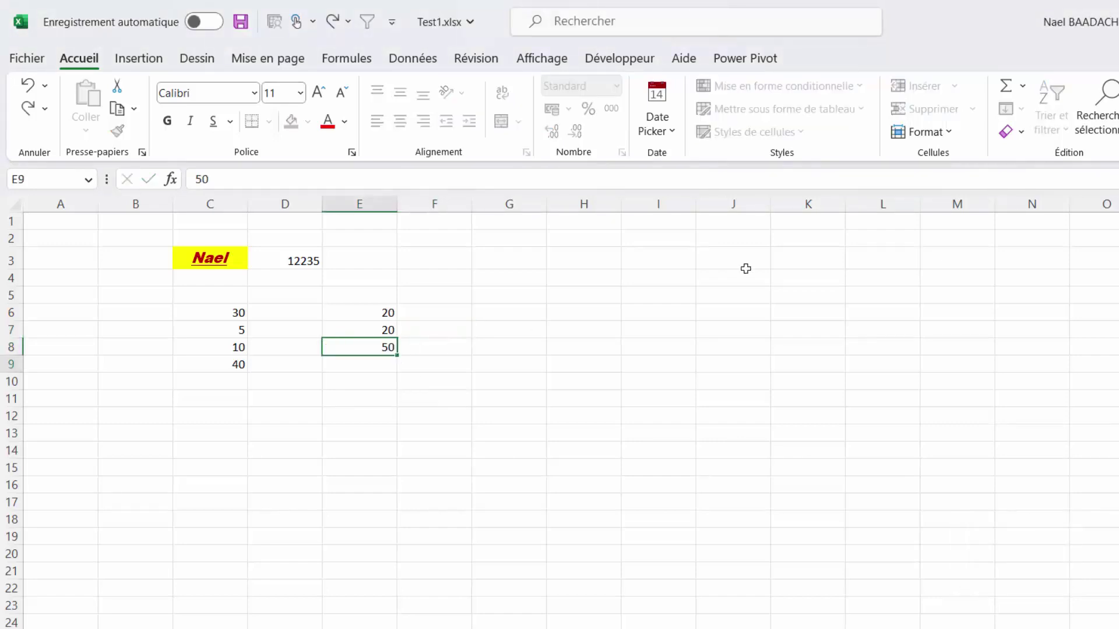
key("Return")
type("10")
key("Return")
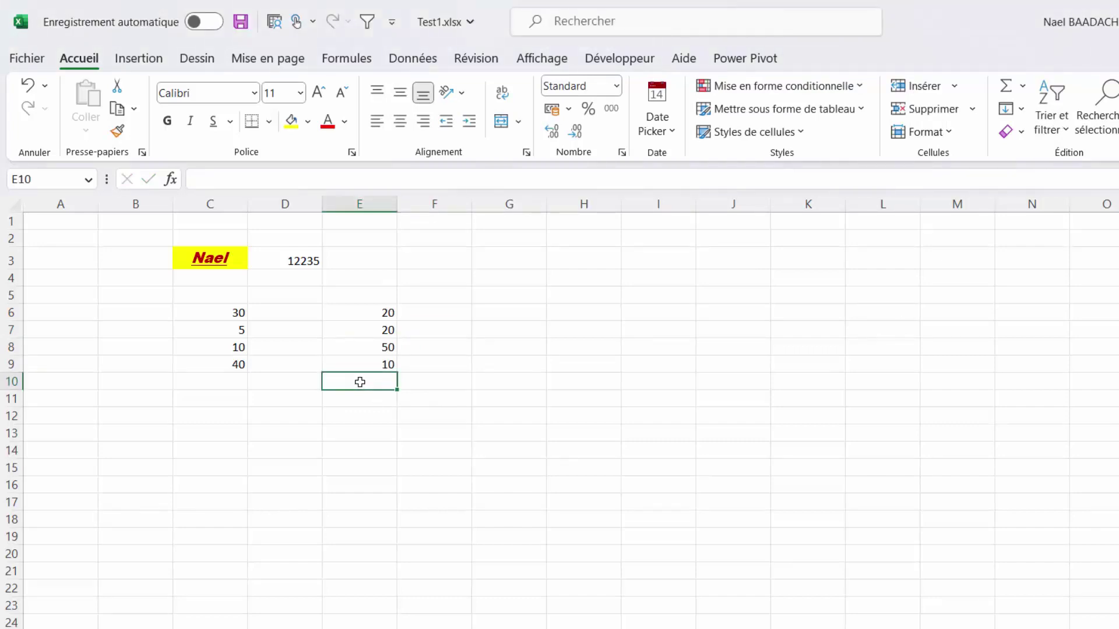
Add up the four values of column E in cell E10 with the formula =E6+E7+E8+E9
left_click_drag(386, 313, 385, 364)
left_click(384, 386)
type("=")
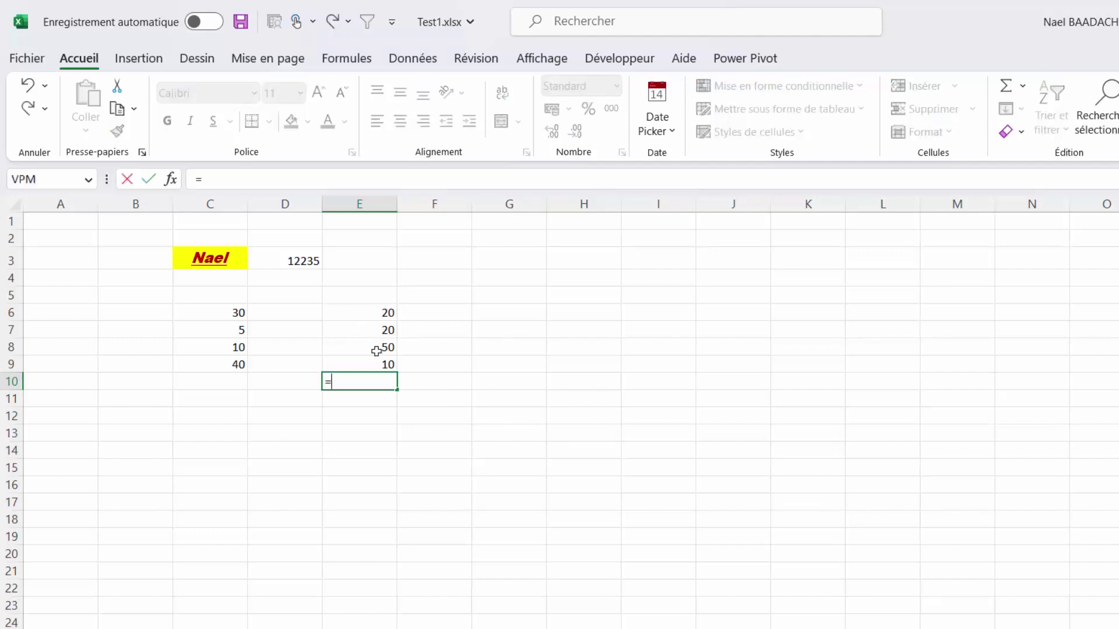
left_click(365, 314)
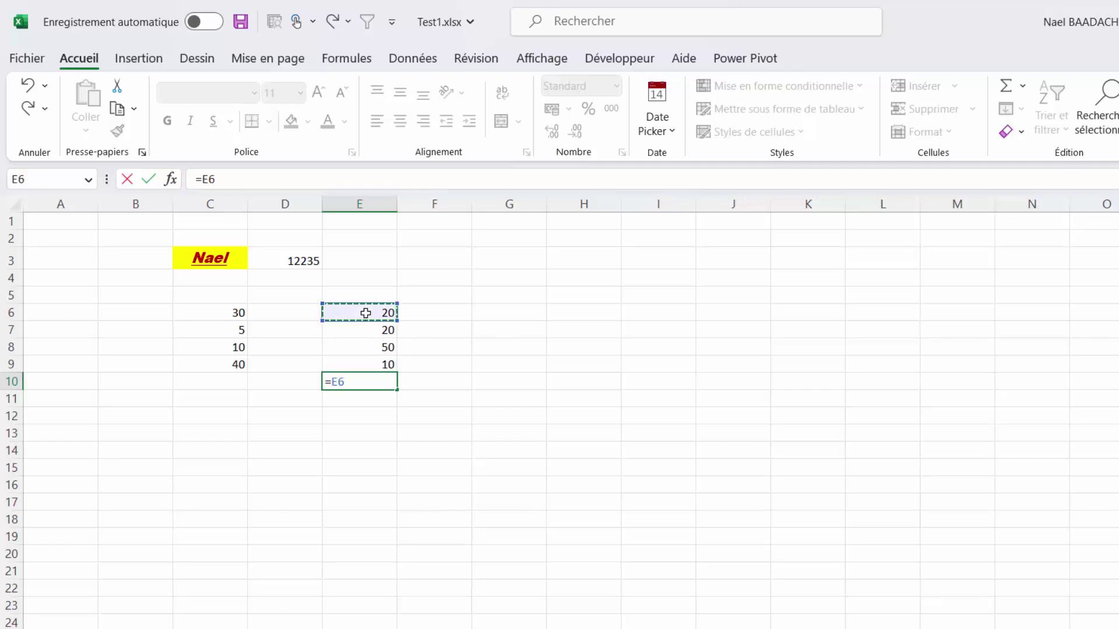
type("+")
left_click(365, 333)
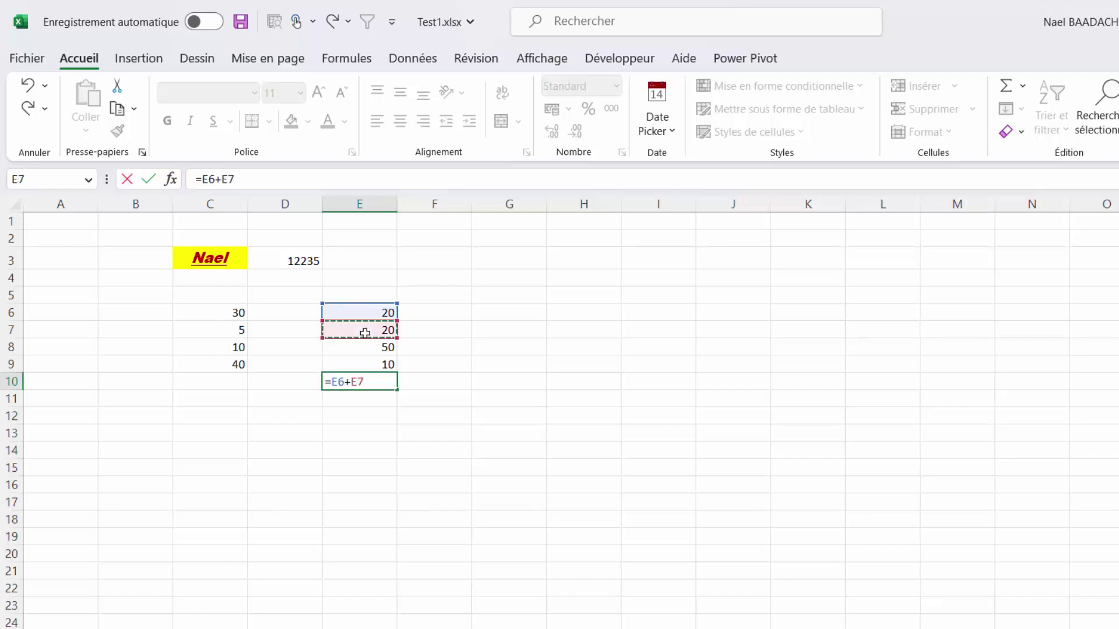
type("+")
left_click(361, 347)
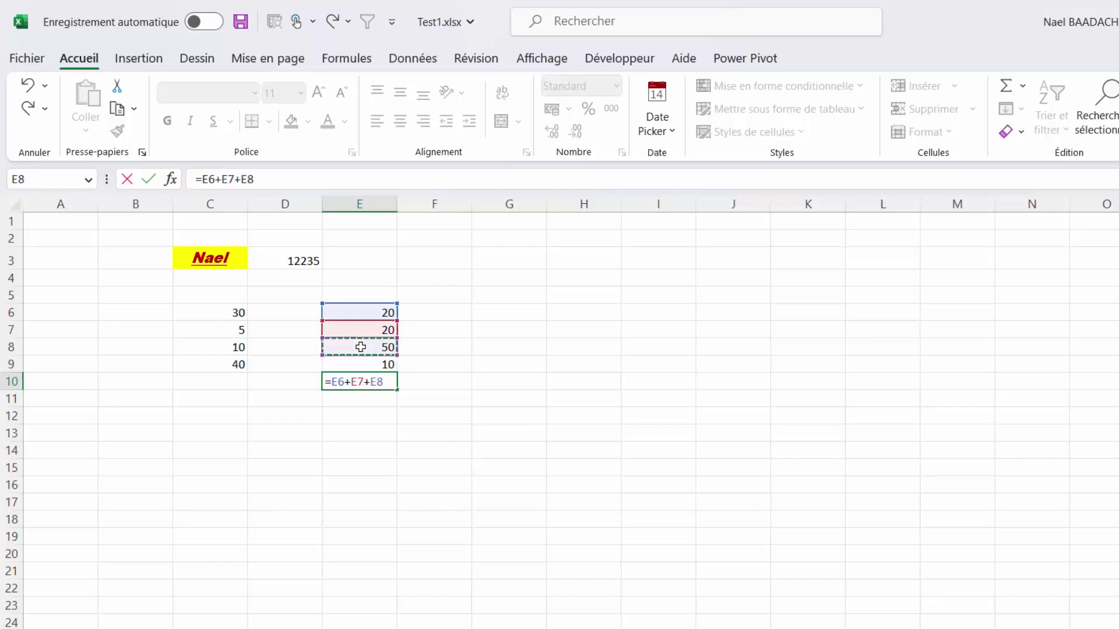
type("+")
left_click(368, 363)
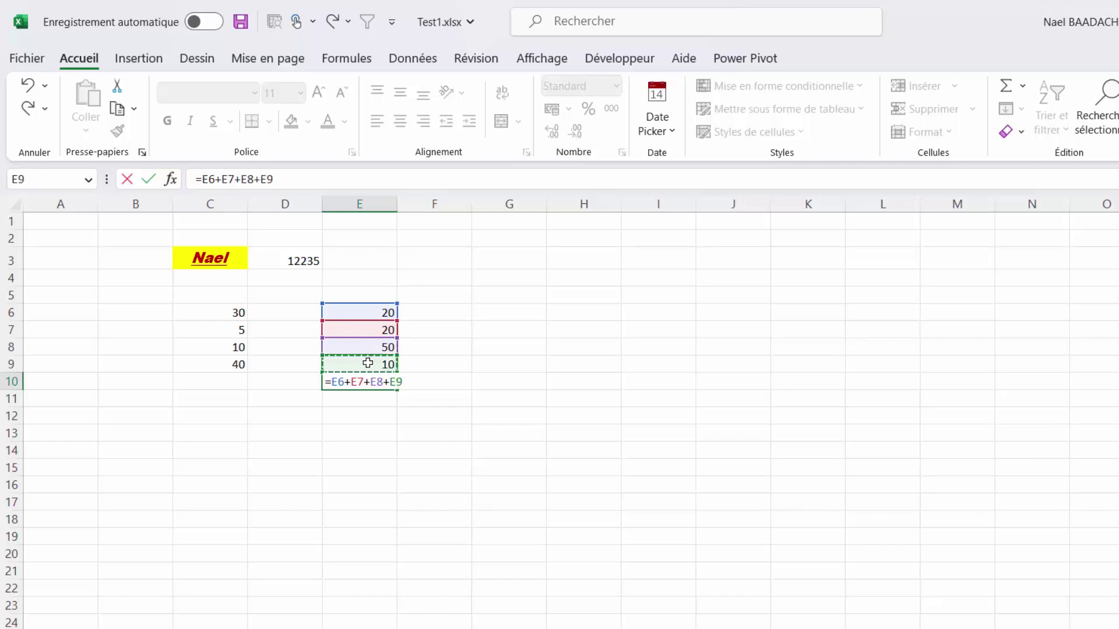
key("Return")
Change the value in cell E6 to 40
left_click(386, 309)
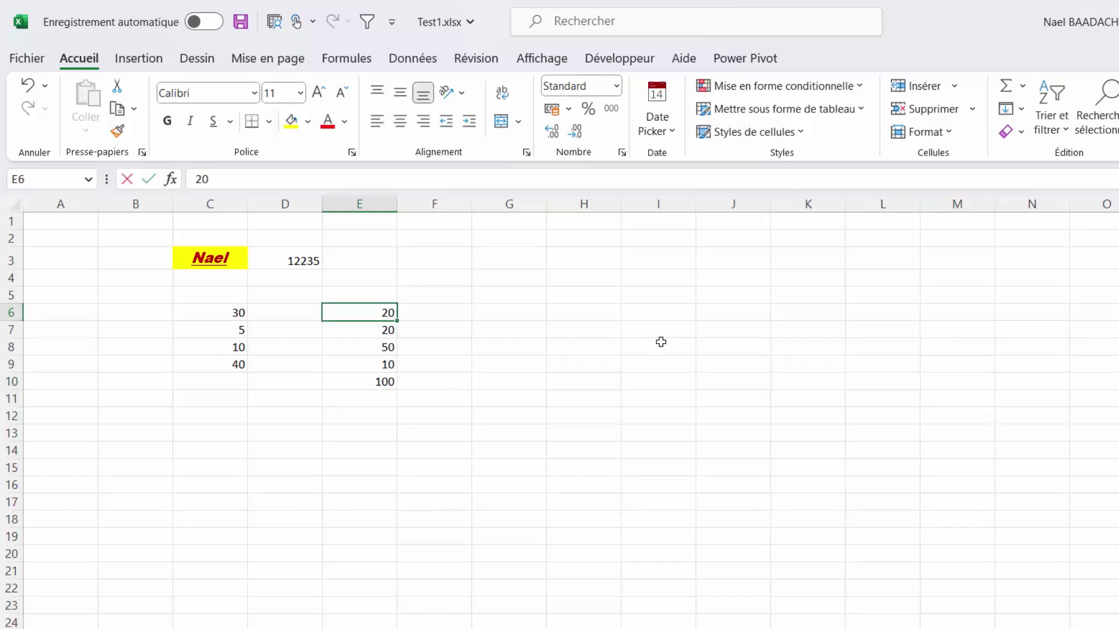
type("40")
key("Return")
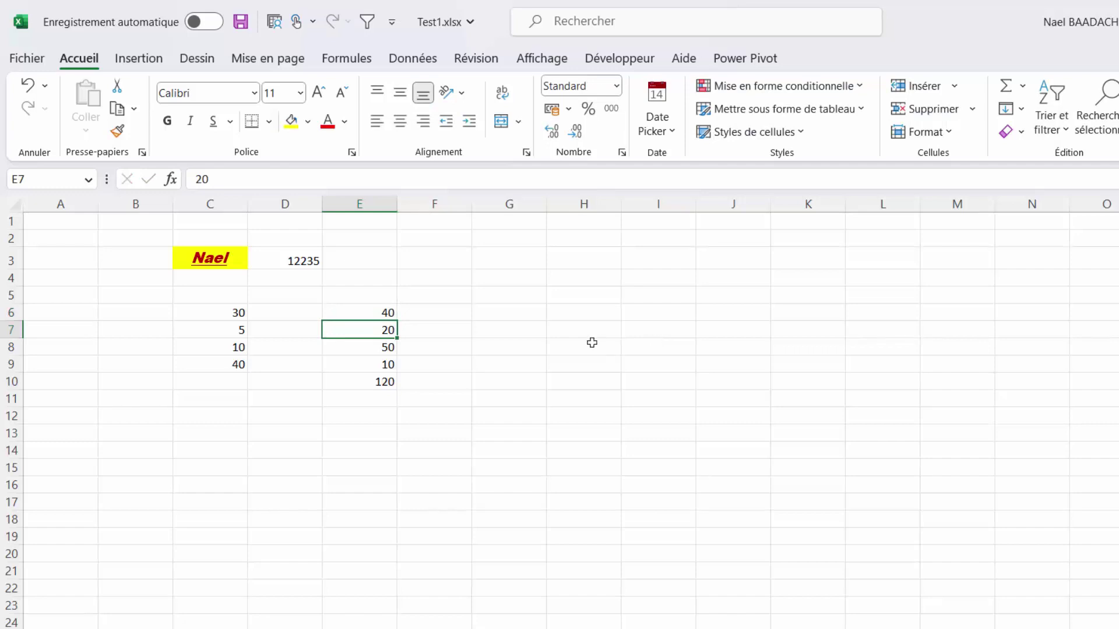
Replace the addition formula in cell E10 with an AutoSum of the range E6:E9
left_click(383, 383)
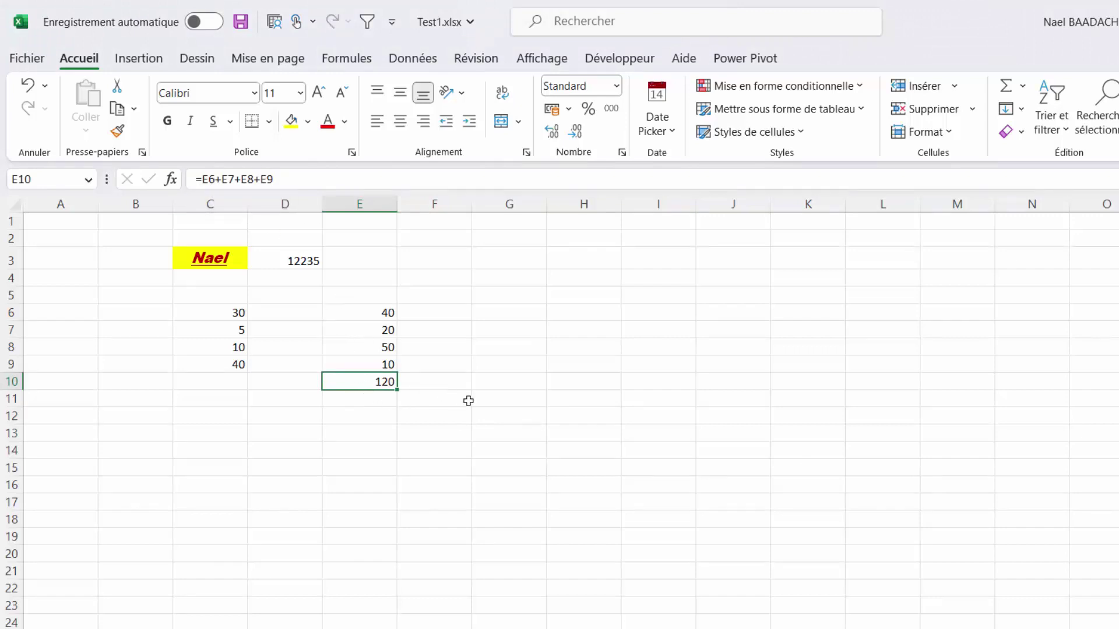
key("Delete")
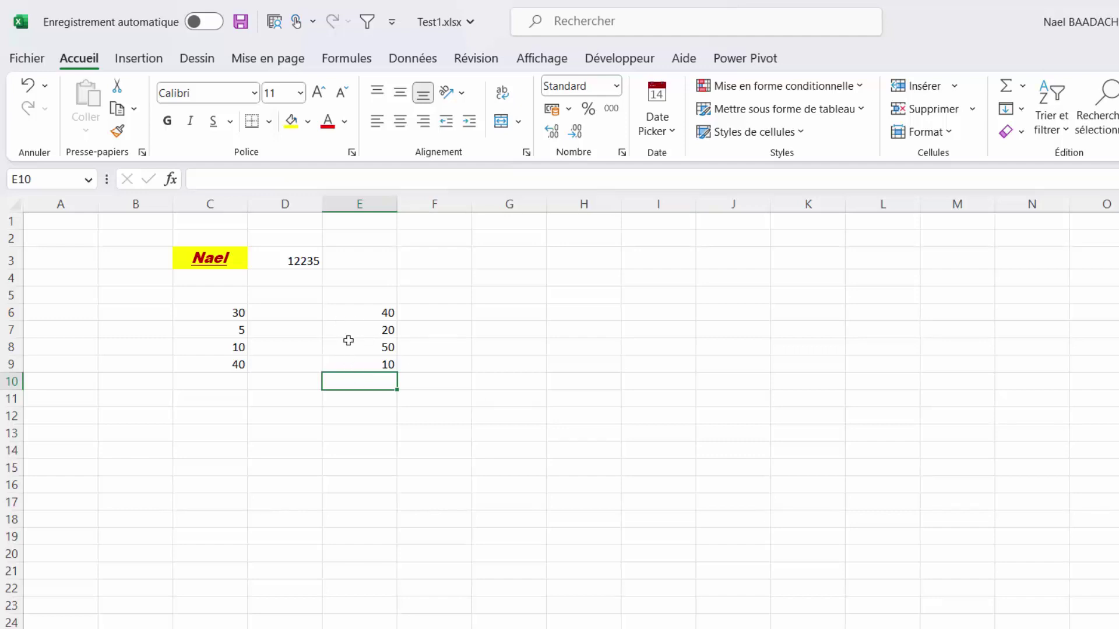
left_click(360, 61)
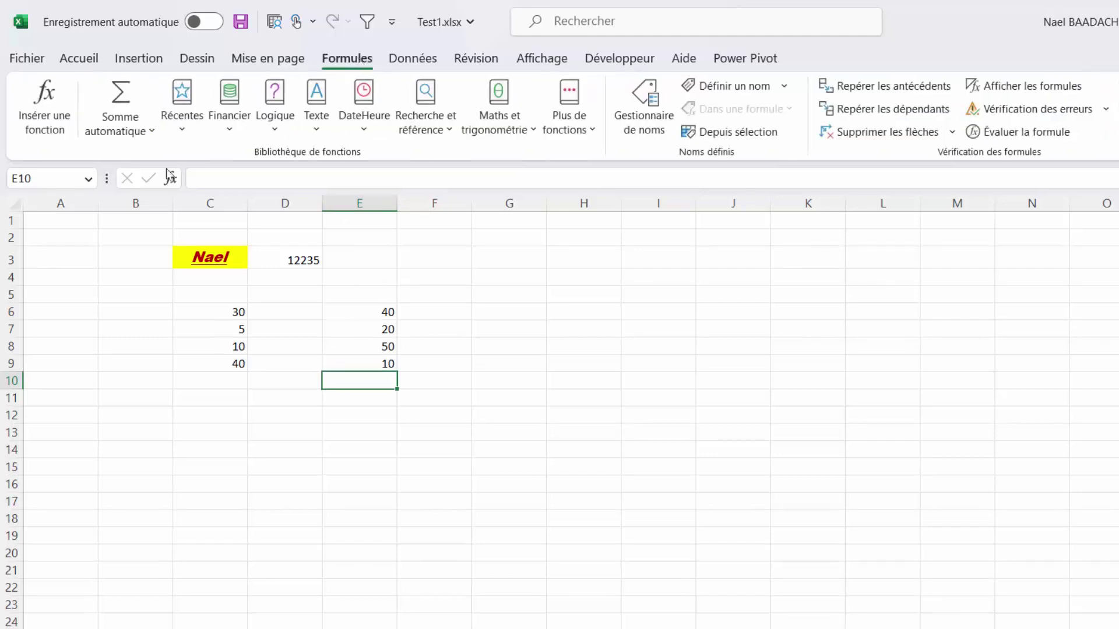
left_click(121, 98)
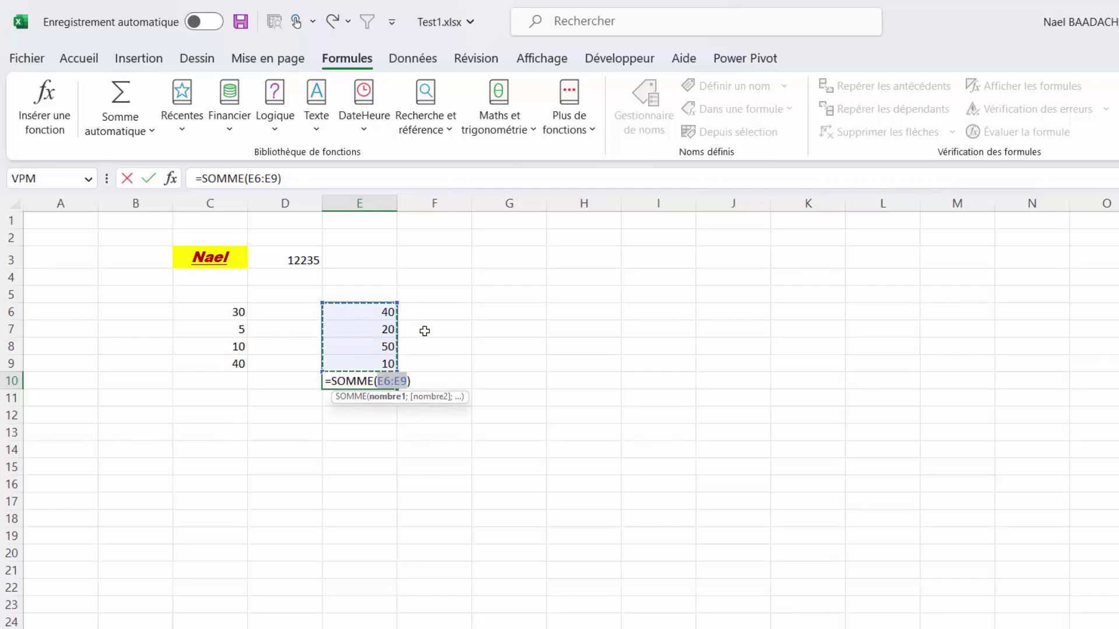
key("Return")
key("Up")
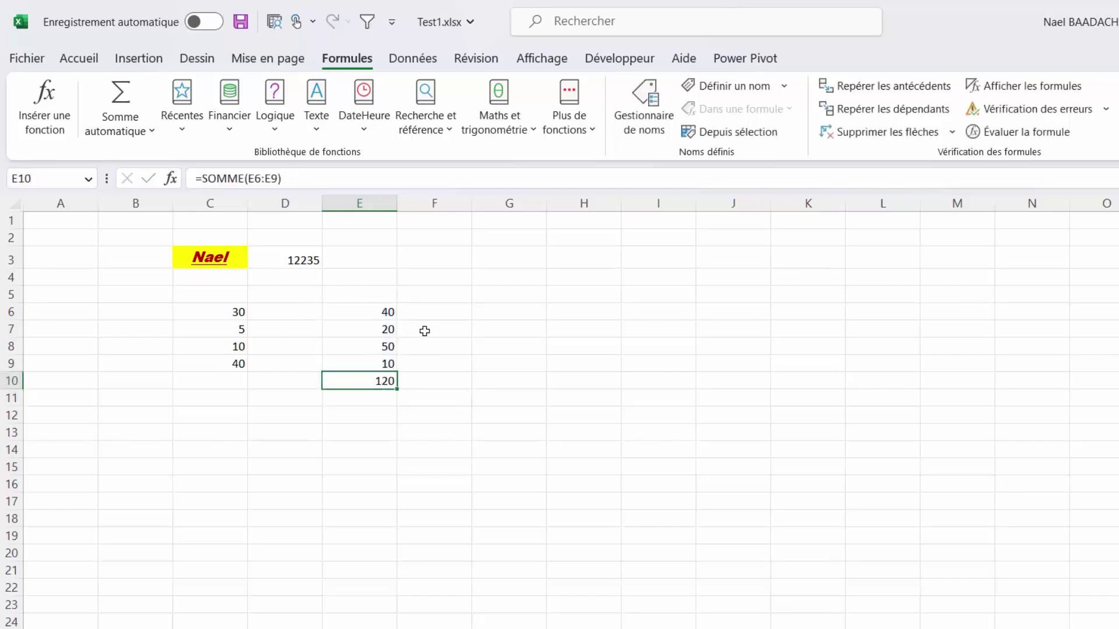
Clear cell E10 and insert the SOMME function by searching for "somme" among all function categories
key("Delete")
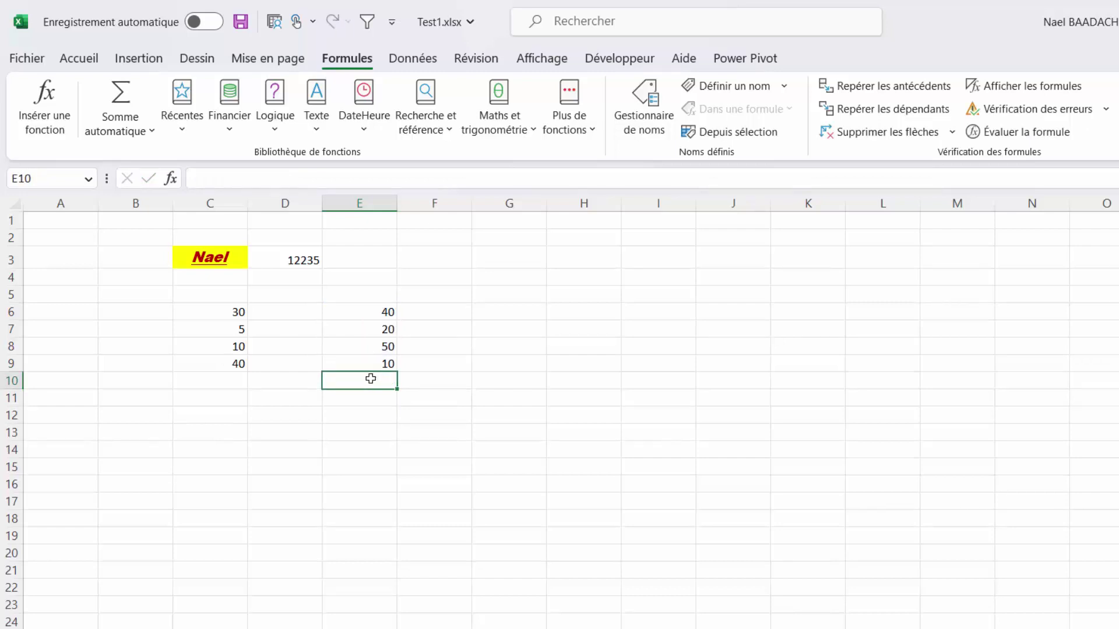
left_click(170, 179)
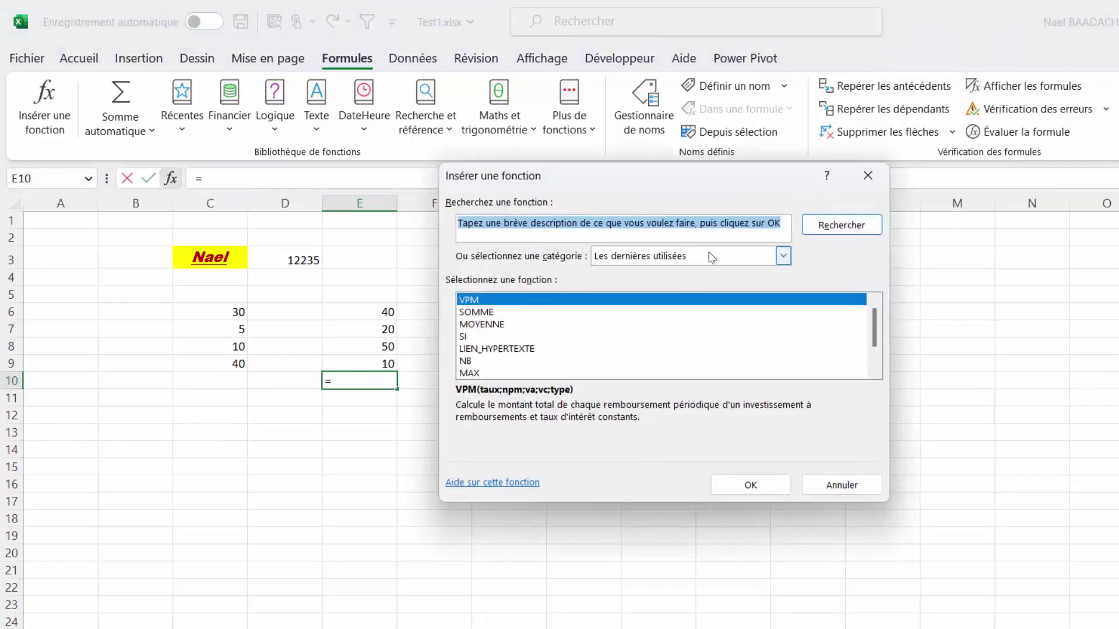
left_click(784, 257)
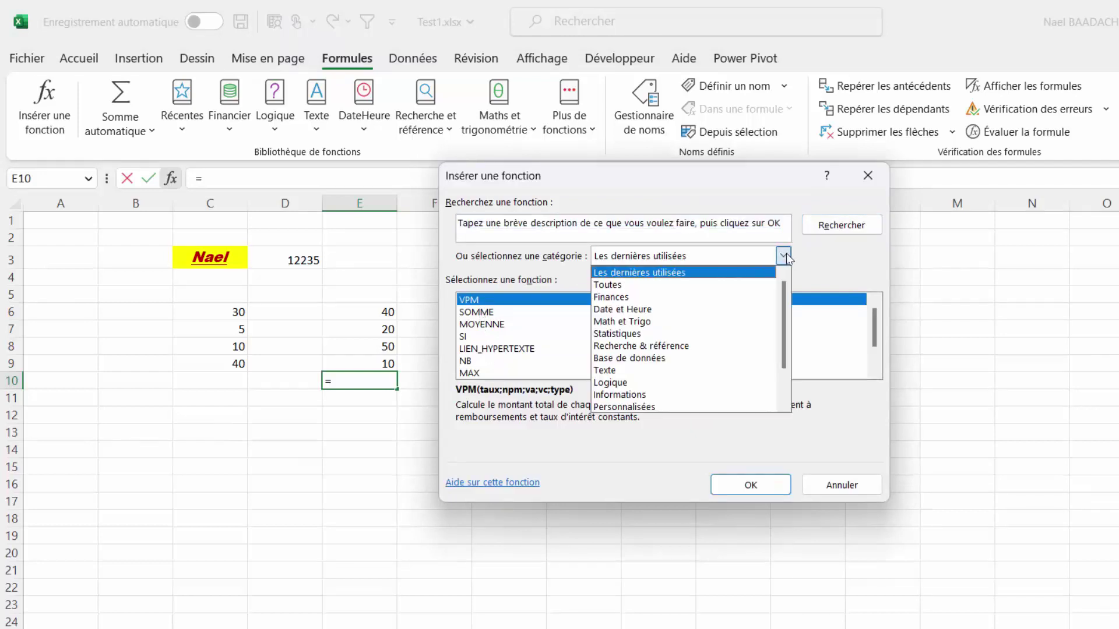
left_click(612, 286)
left_click(461, 223)
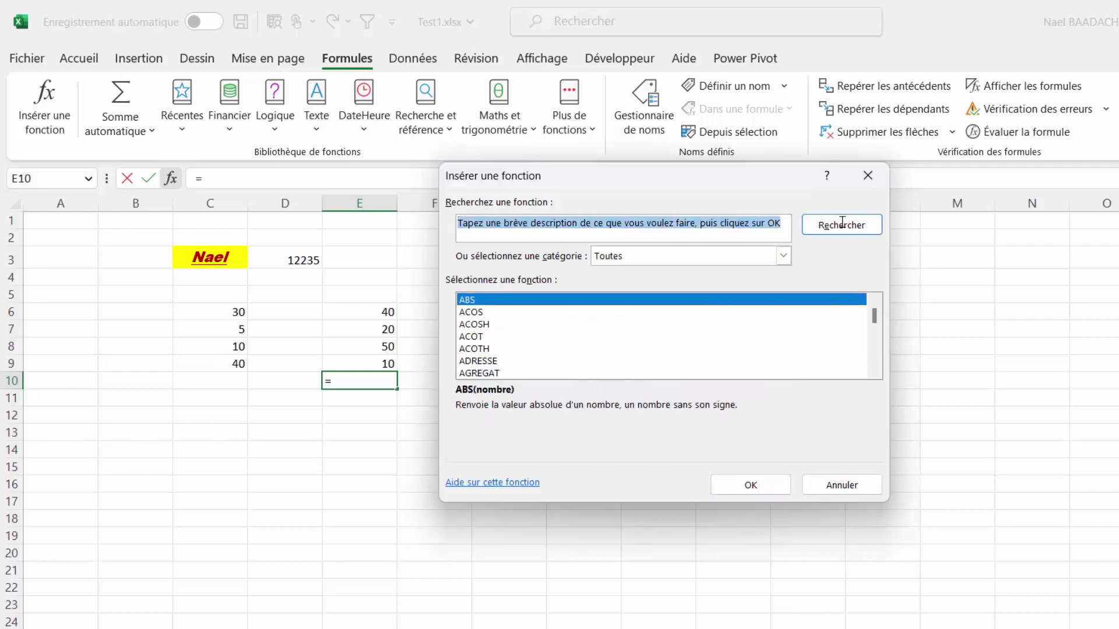
type("somme")
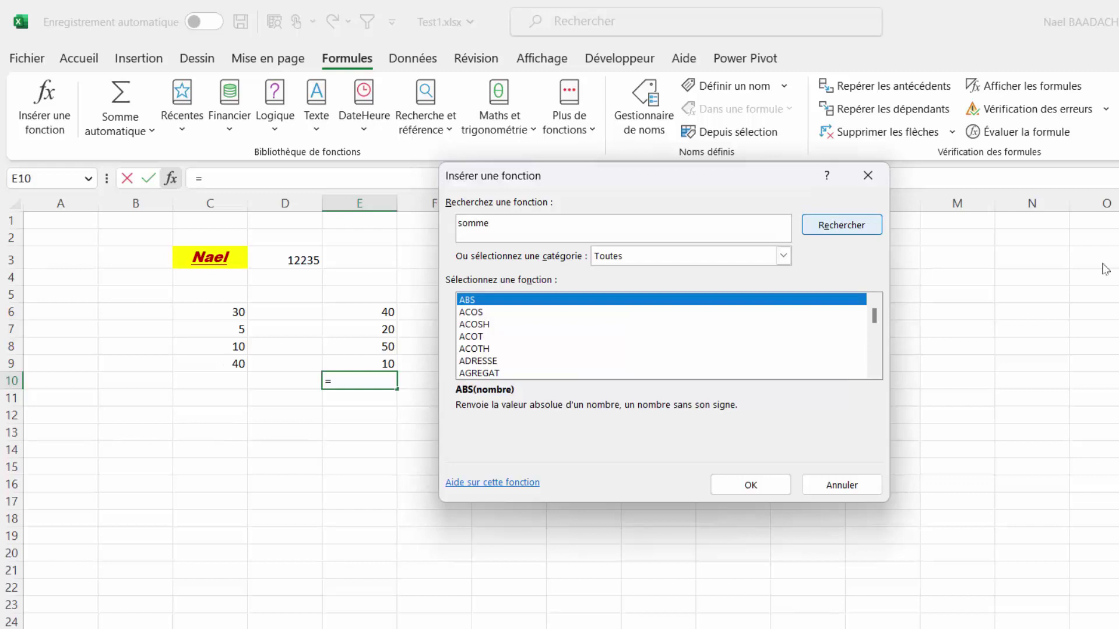
left_click(839, 225)
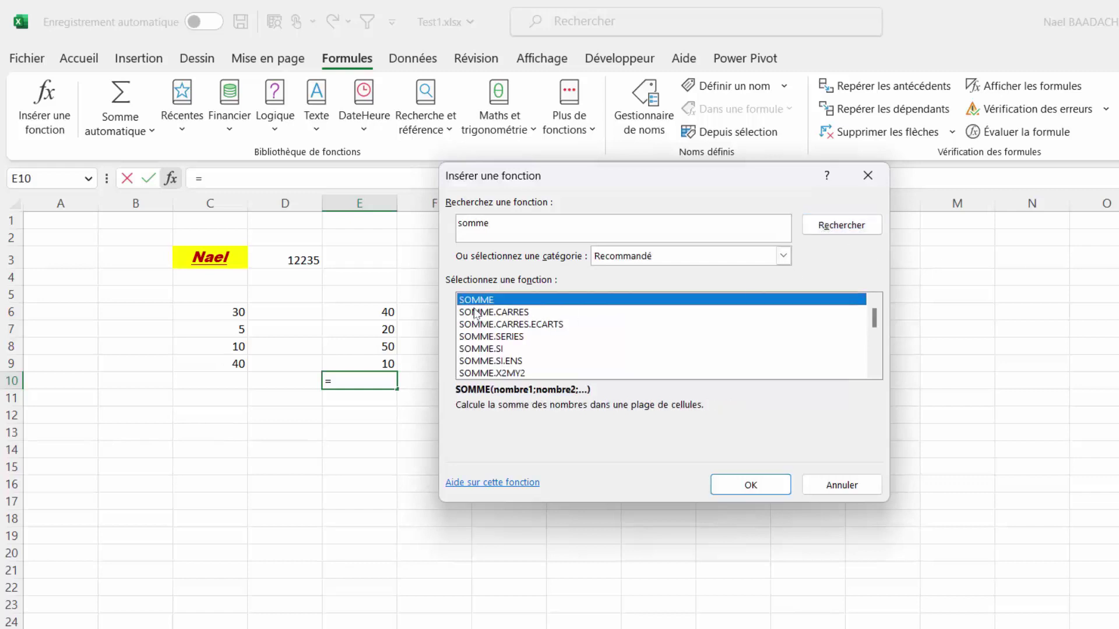
left_click(751, 486)
Clear the proposed first argument of SOMME, select the range E6:E9 for it instead and validate the function
left_click_drag(682, 195, 877, 293)
key("Delete")
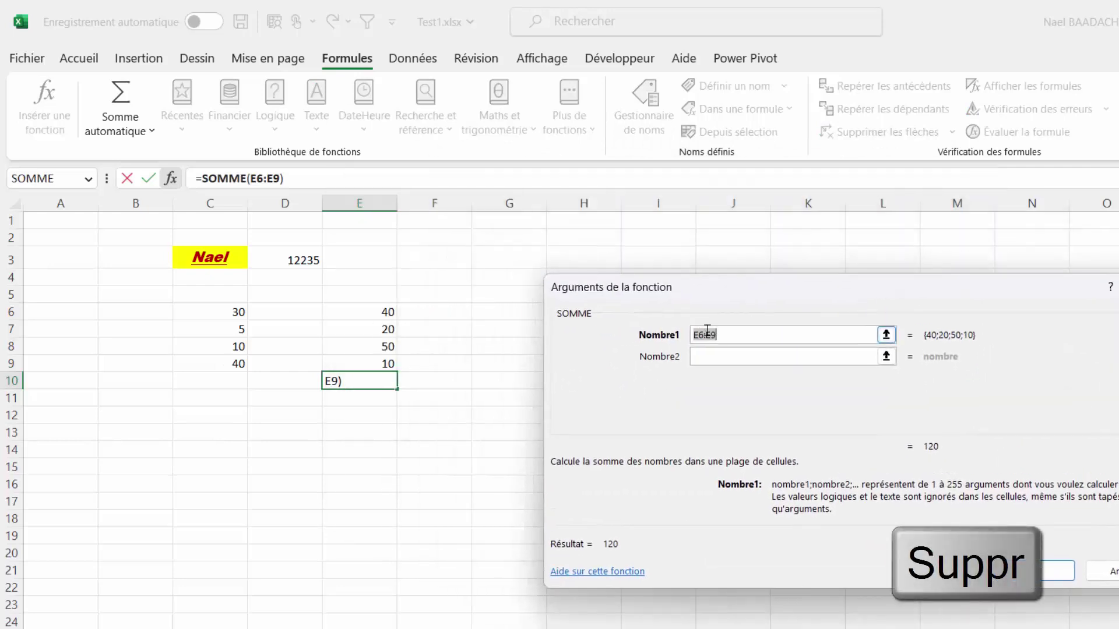
key("Delete")
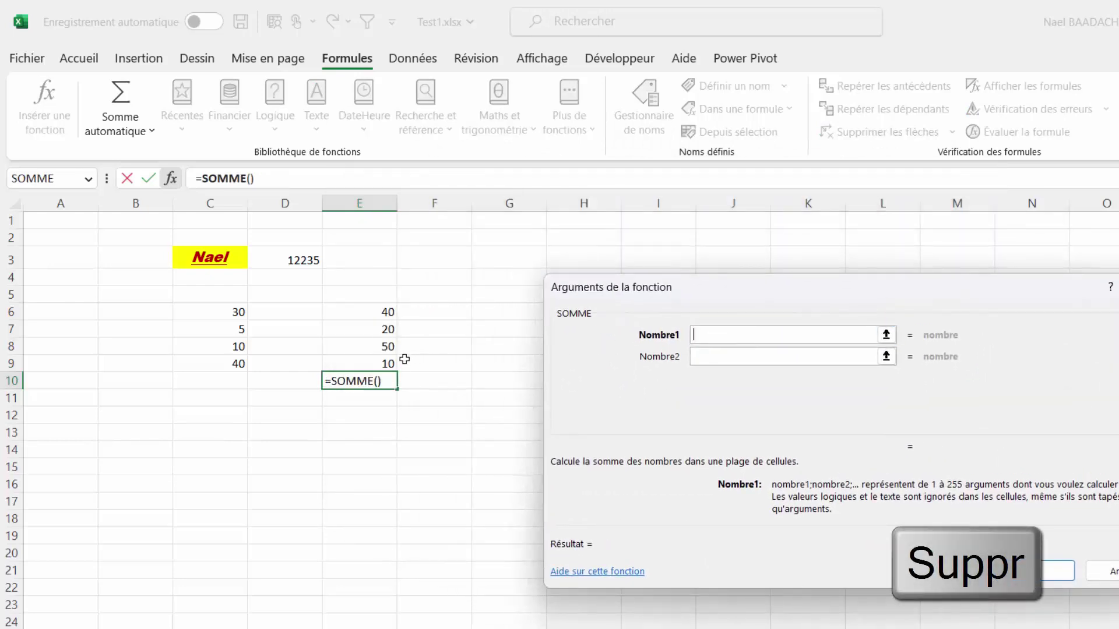
left_click_drag(382, 362, 386, 310)
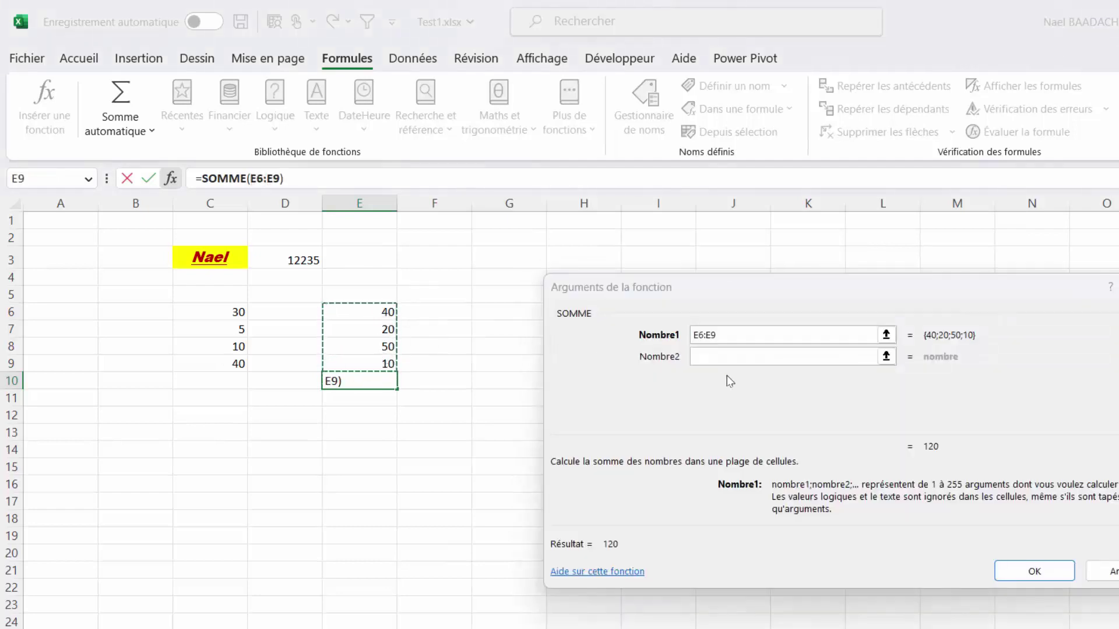
left_click(1029, 570)
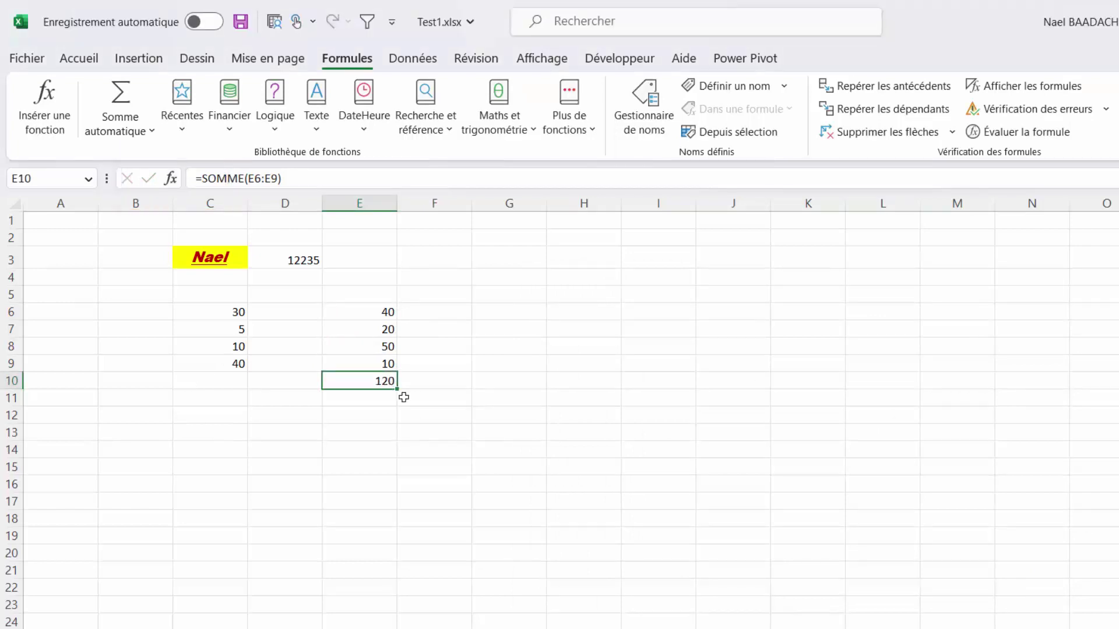
Clear cell E10 and write the formula =SOMME(E6:E9) directly in it, using the suggested SOMME function
key("Delete")
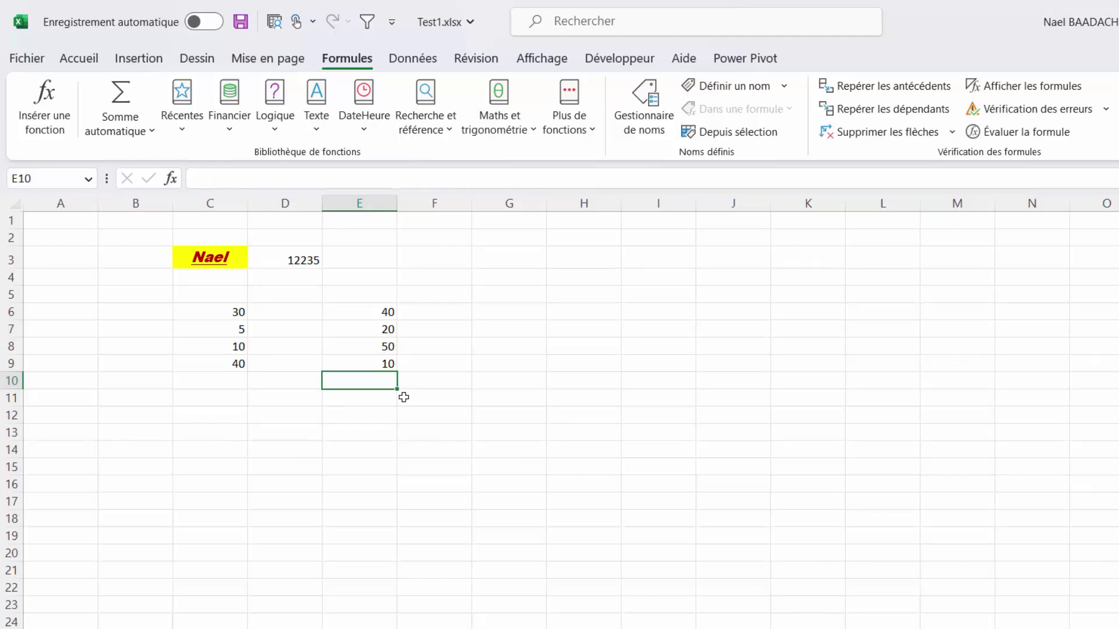
type("=som")
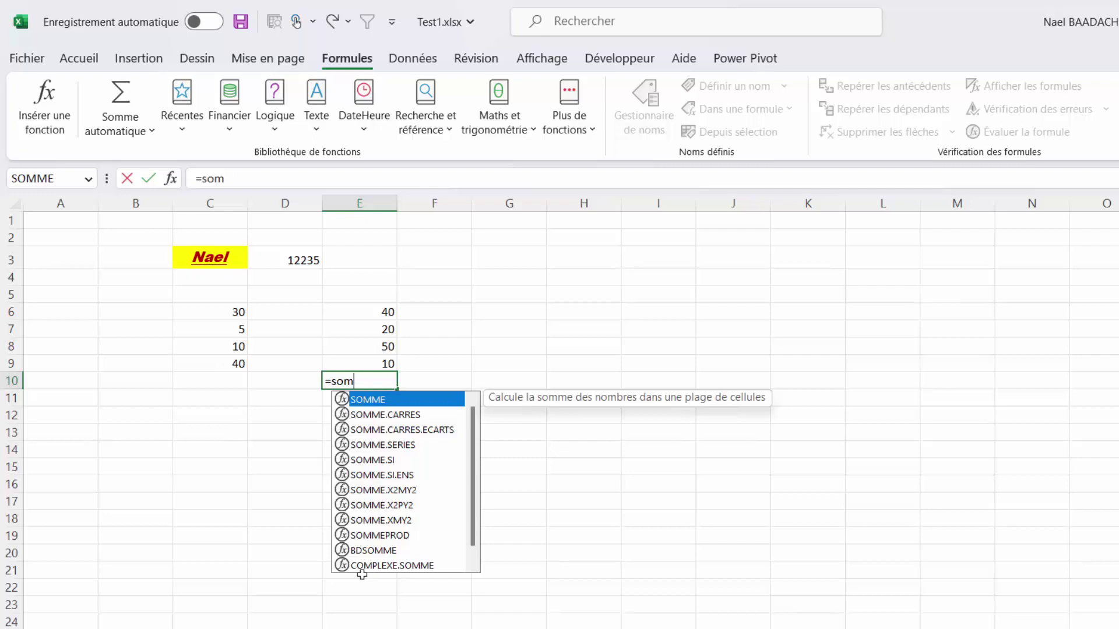
double_click(373, 403)
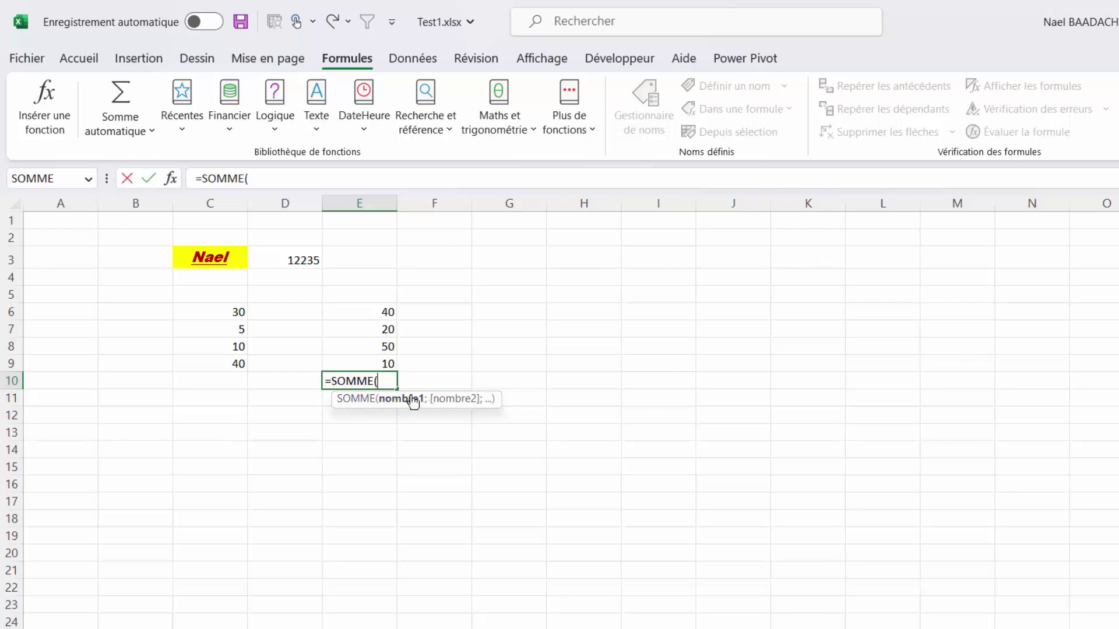
left_click_drag(375, 363, 378, 314)
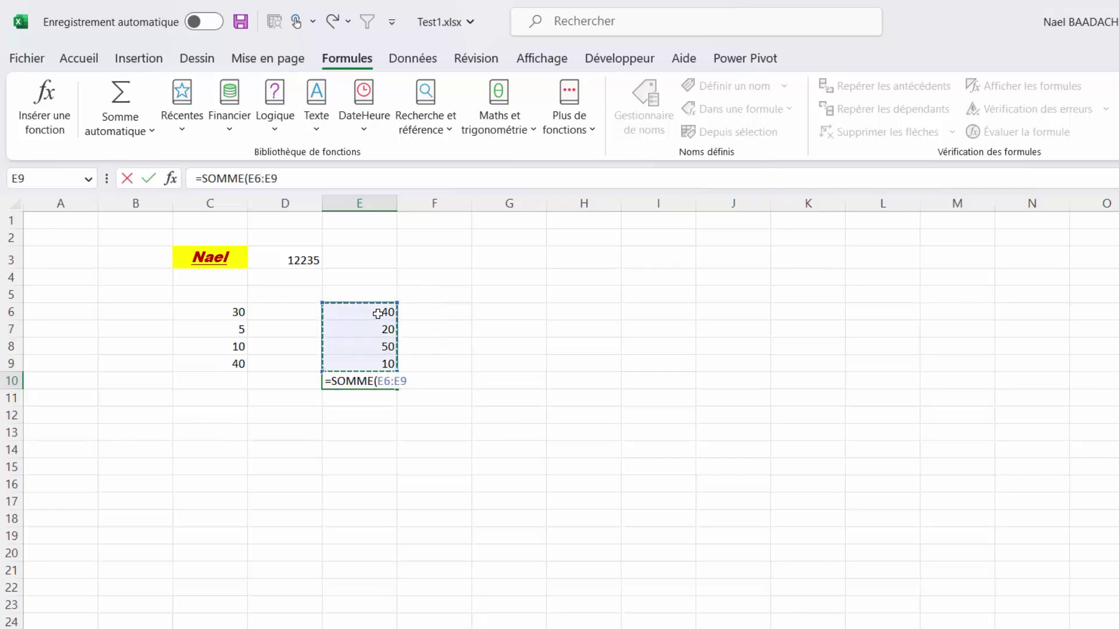
type(")")
key("Return")
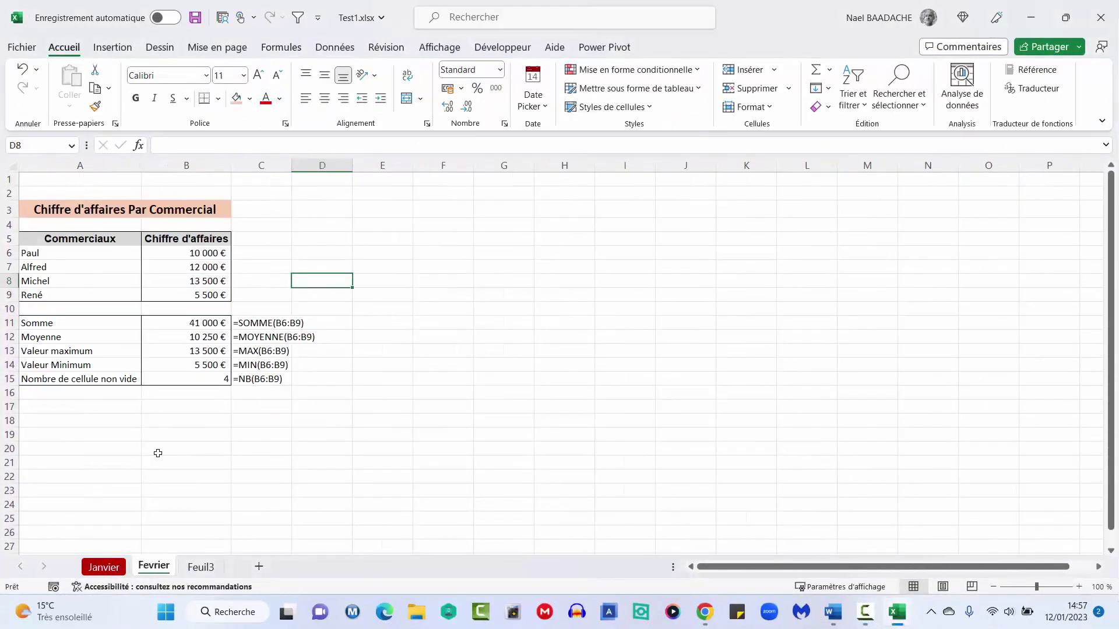
Examine the SOMME, MOYENNE, MAX, MIN and NB formulas shown beside the summary table in cells C11 to C15 of the Fevrier sheet
left_click(158, 453)
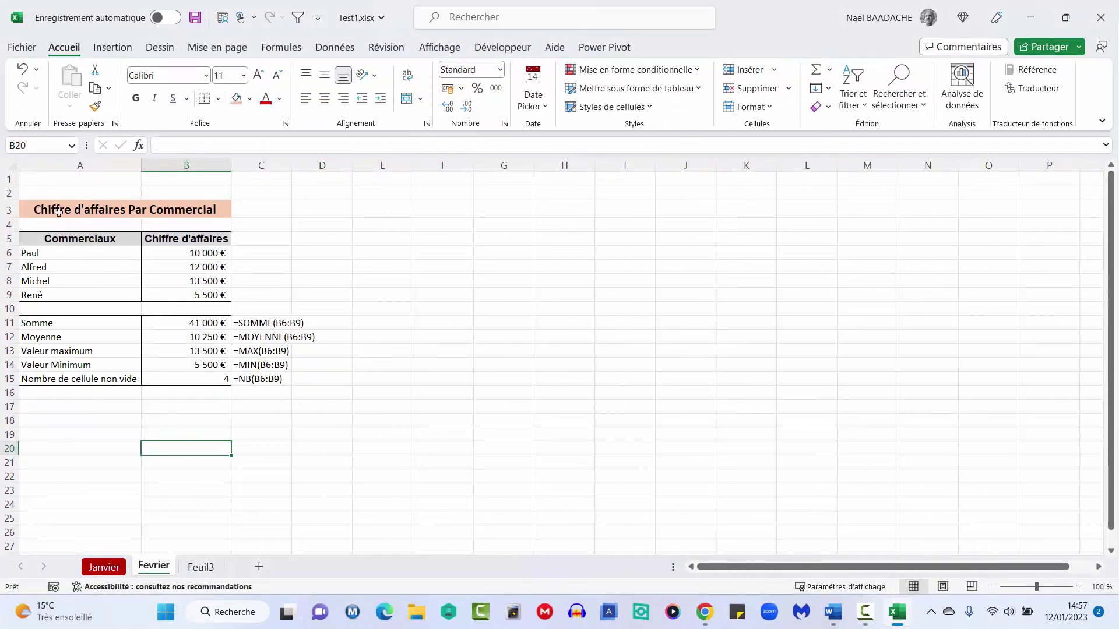
left_click(250, 324)
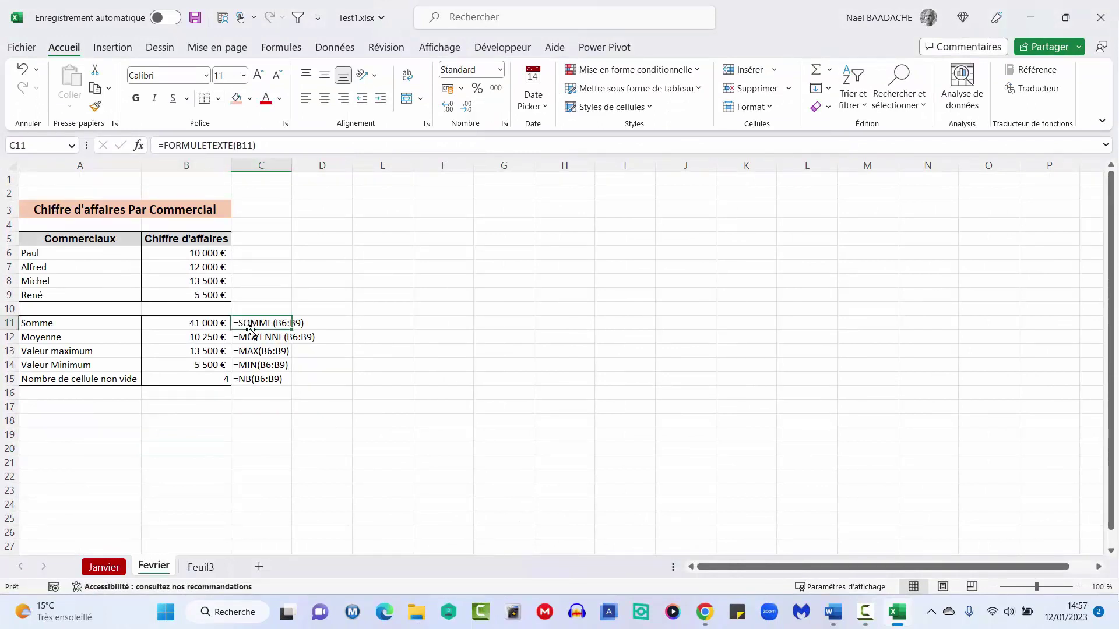
left_click(248, 338)
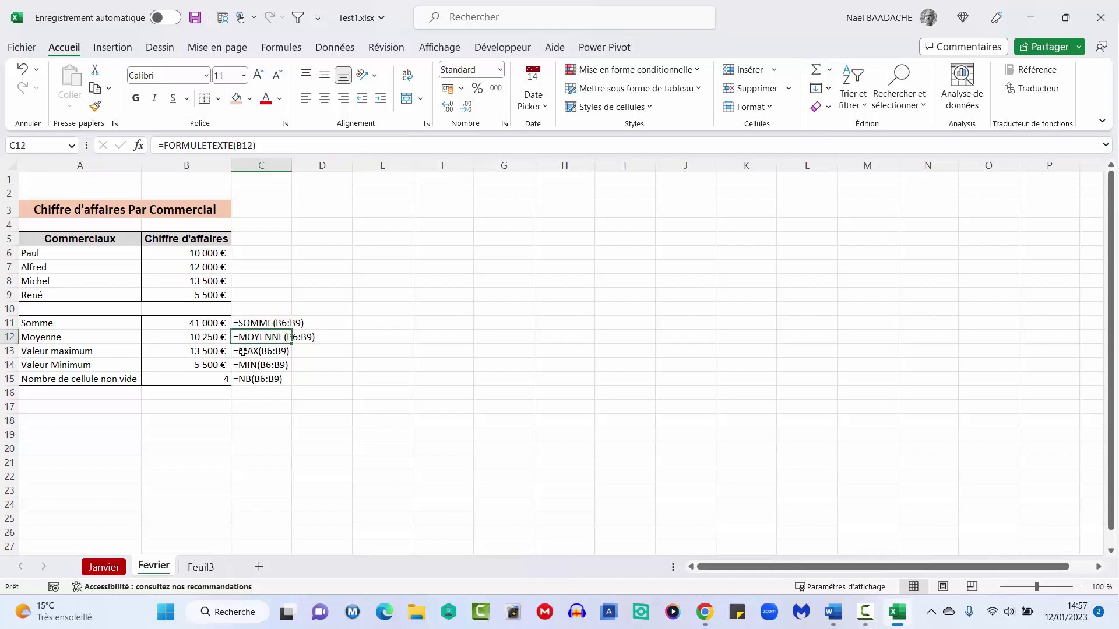
left_click(248, 351)
left_click(248, 365)
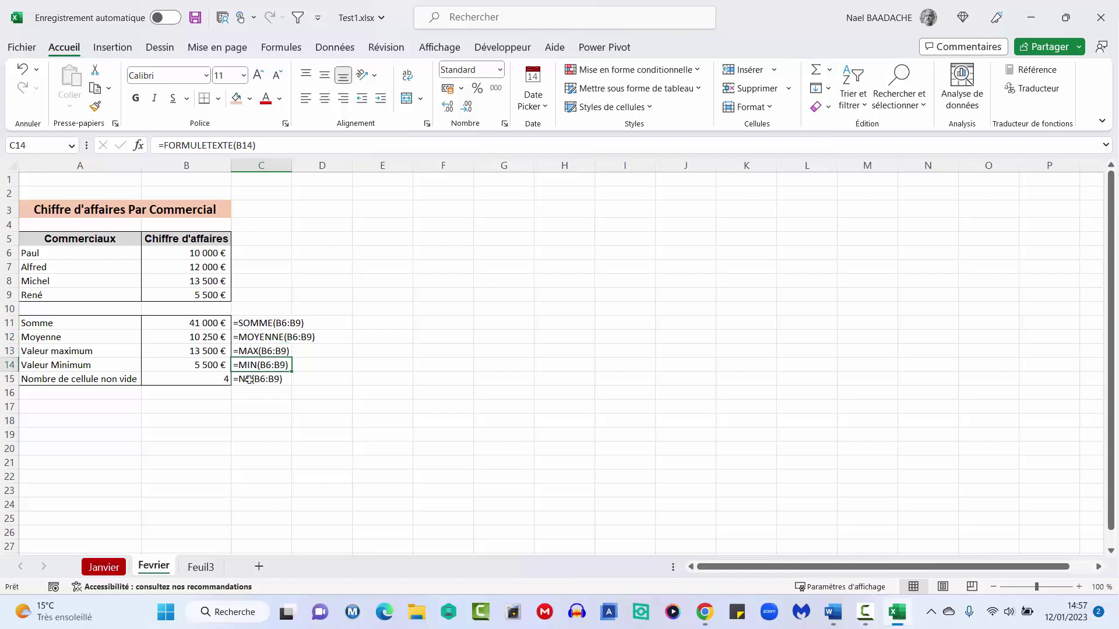
left_click(249, 380)
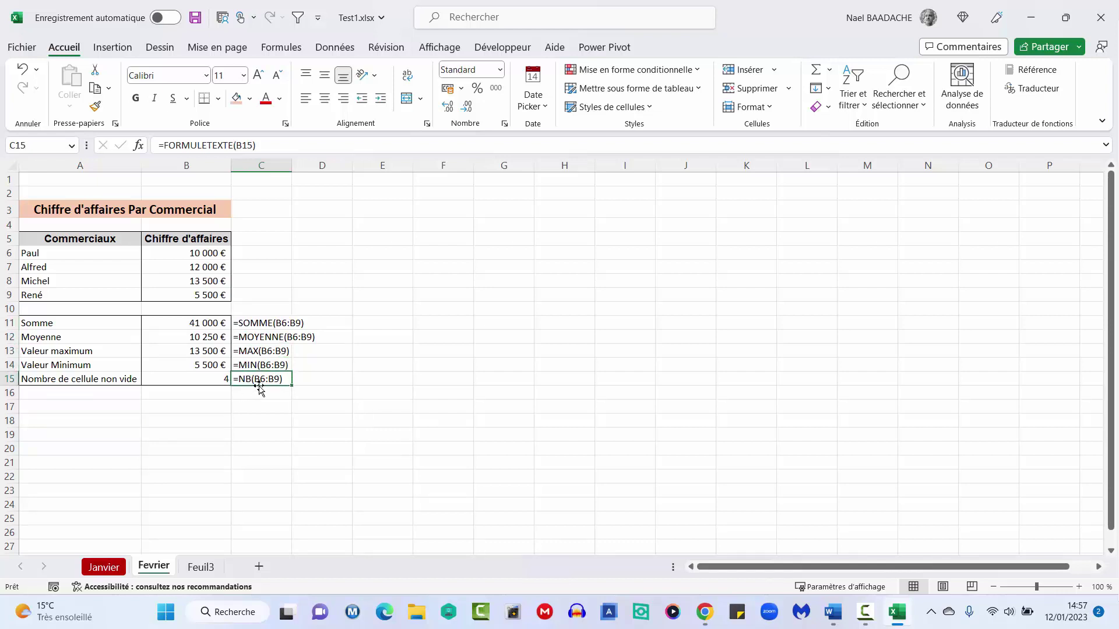
left_click(253, 322)
left_click(252, 338)
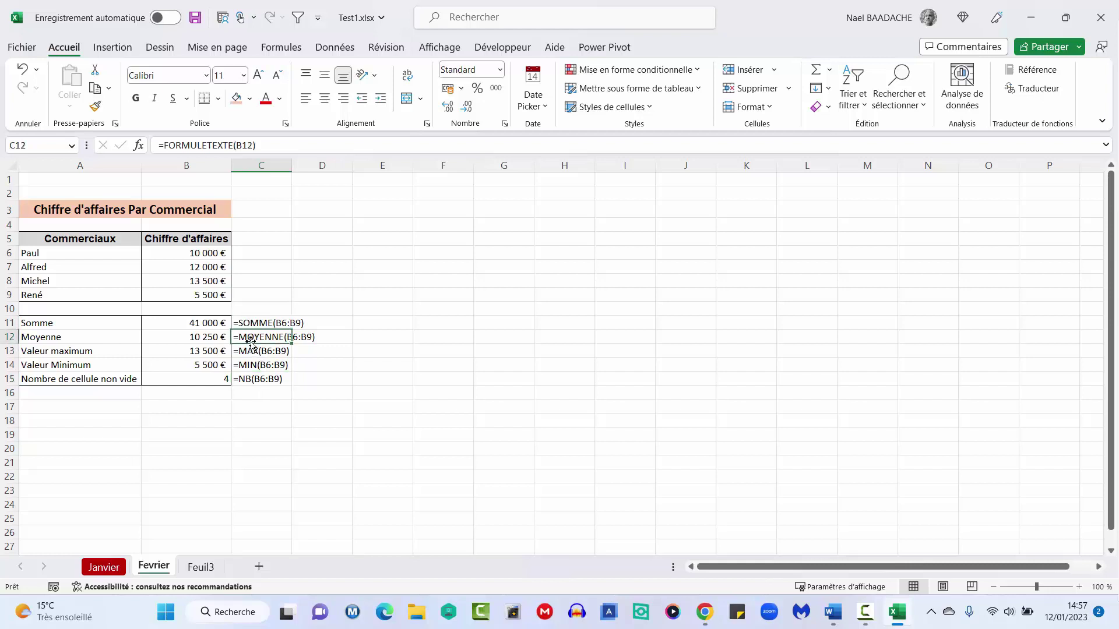
left_click(250, 352)
left_click(253, 366)
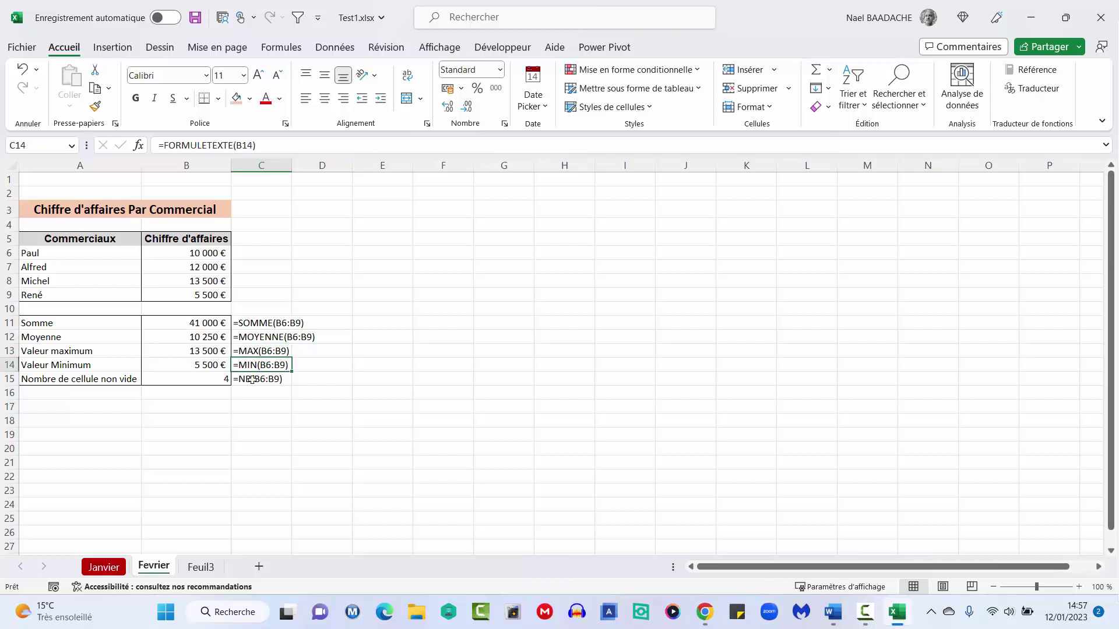
left_click(253, 380)
key("F10")
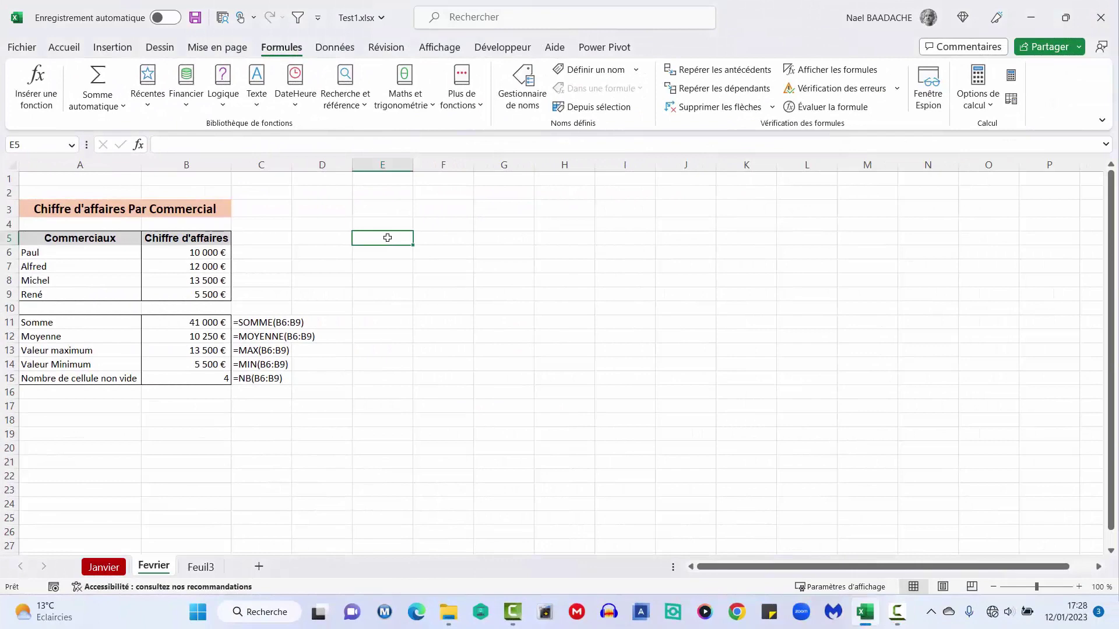
Enter the column headings Commerciaux in cell E5 and Chiffre d'affaires in cell F5
type("Commecai")
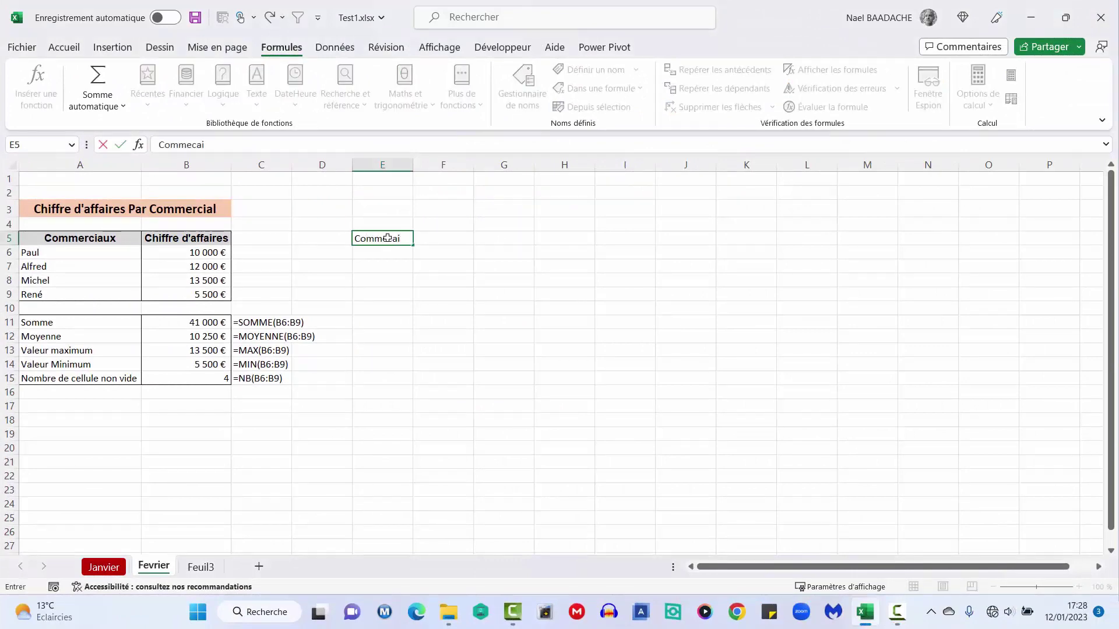
key("BackSpace")
key("BackSpace")
type("rciaux")
key("Tab")
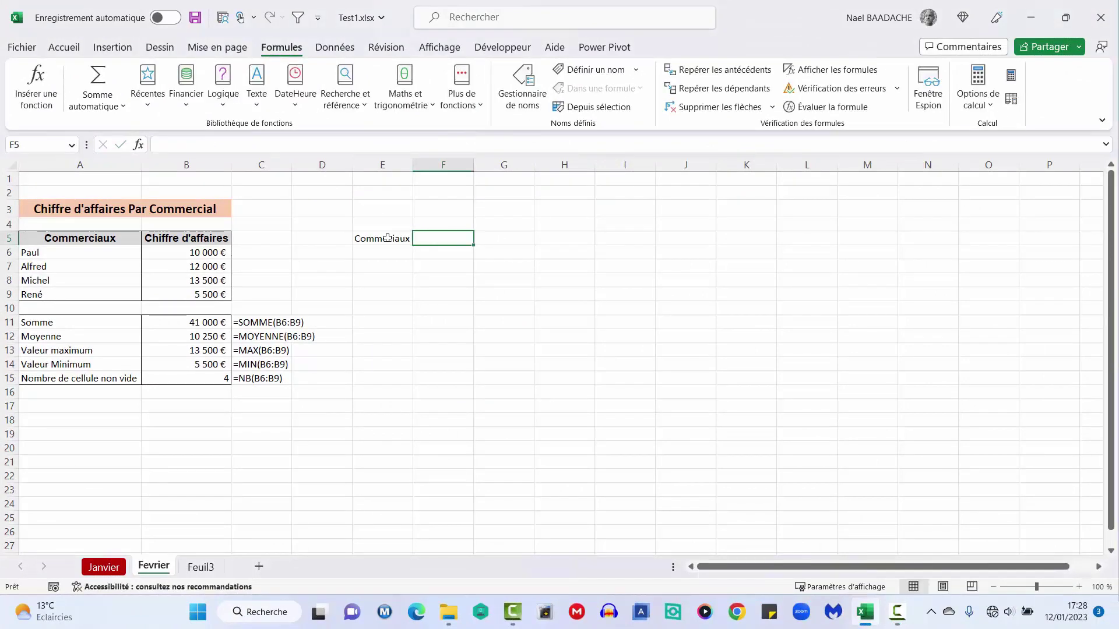
type("Chiffres d")
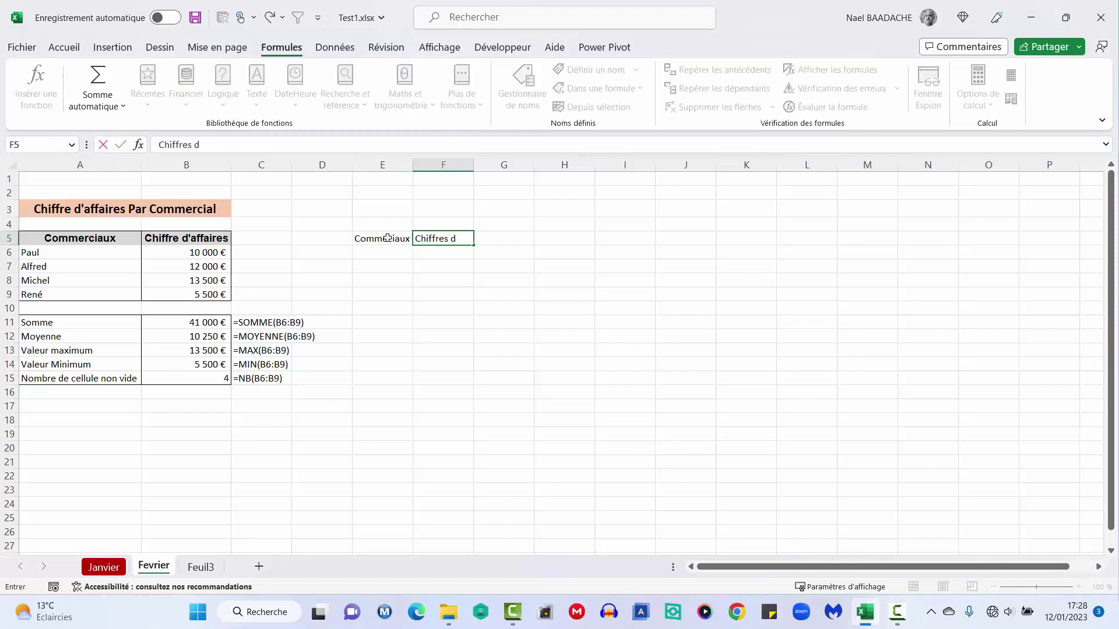
type("'affaires")
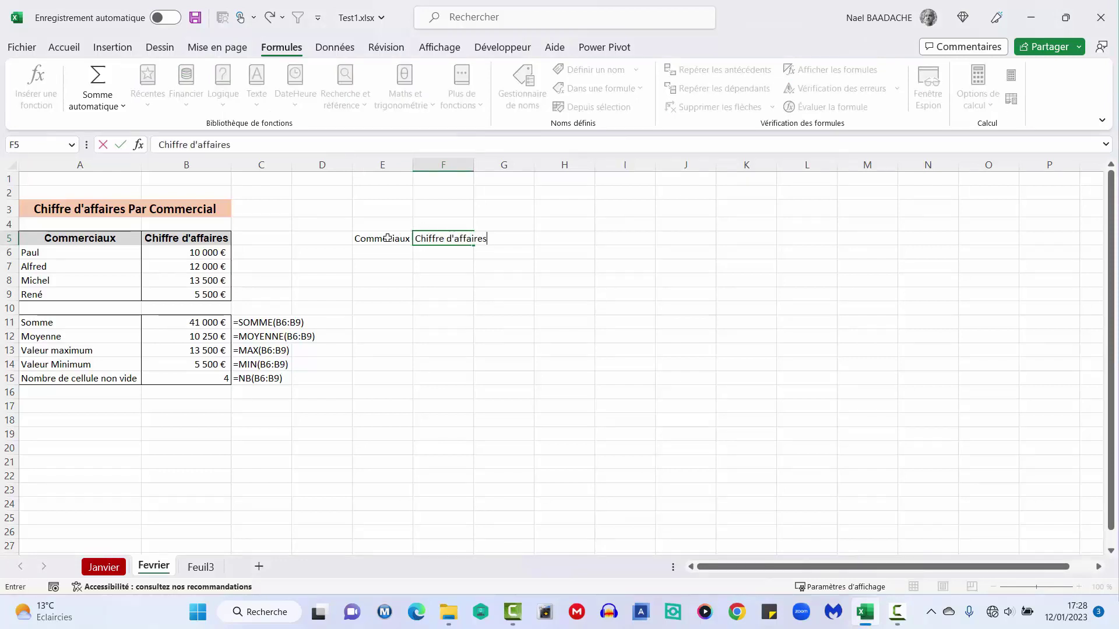
key("Return")
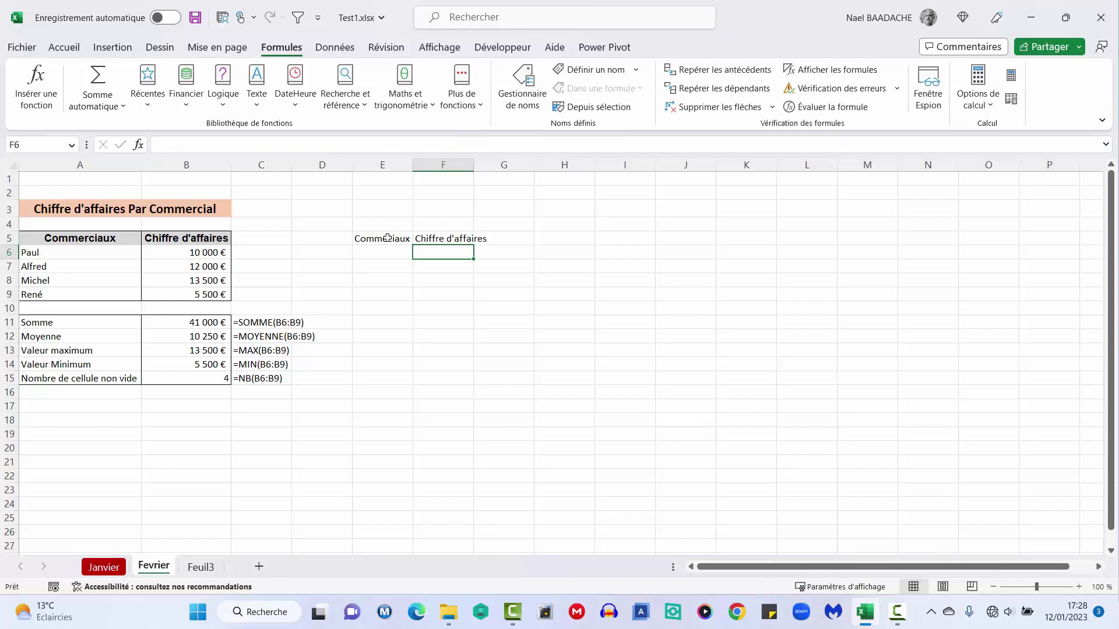
Enter the four salespeople's first names from A6:A9 in cells E6 to E9, in the same order
key("Left")
type("Paul")
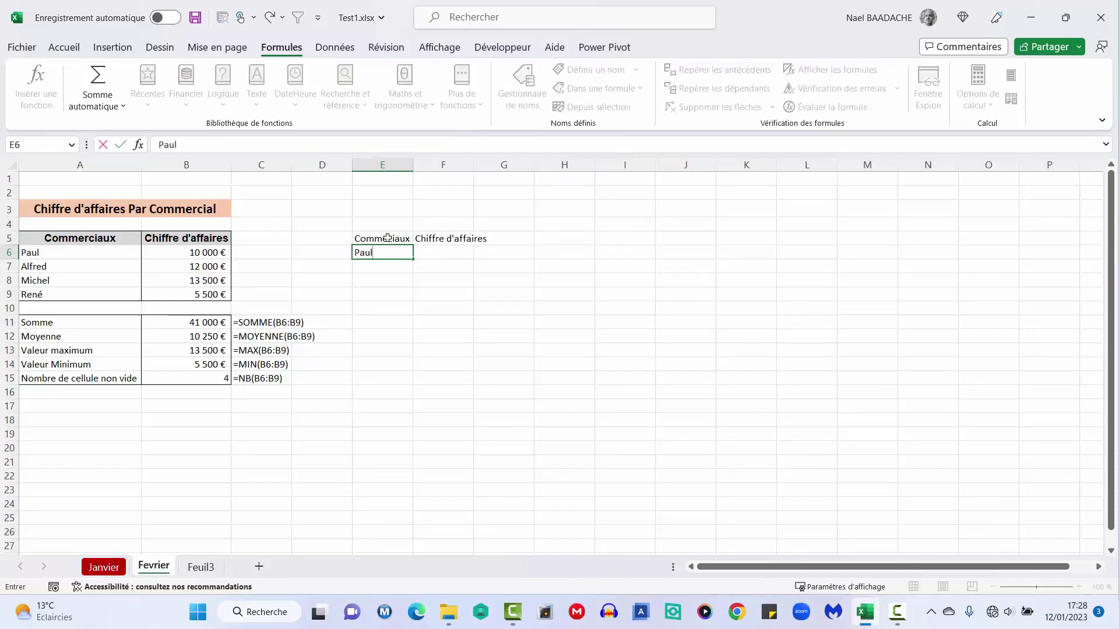
key("Return")
type("A")
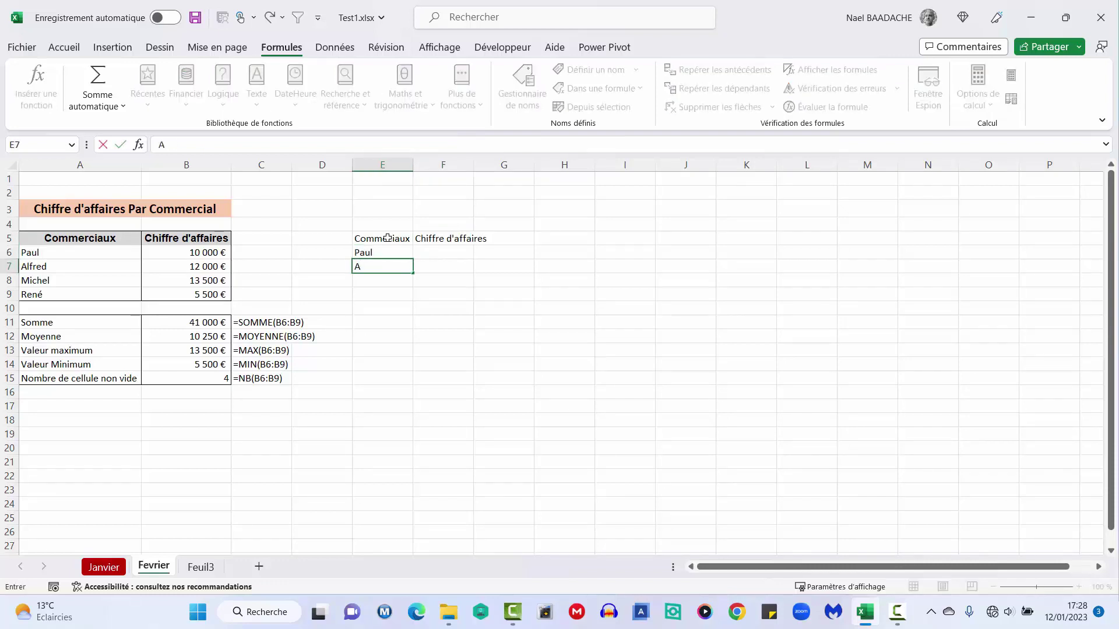
type("lfred")
key("Return")
type("Michel")
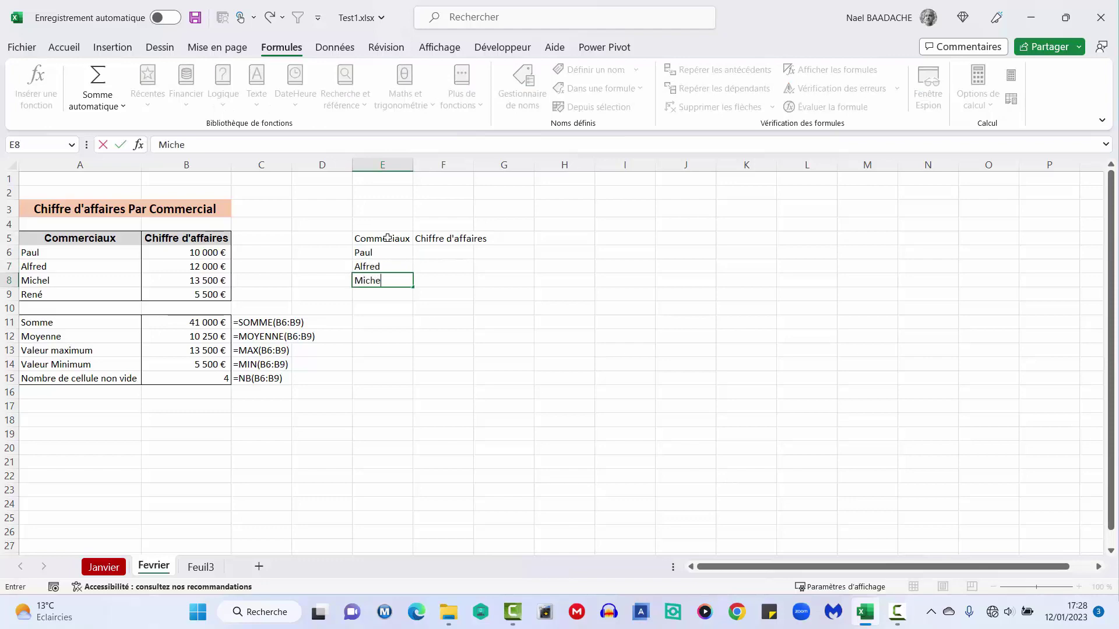
key("Return")
type("René")
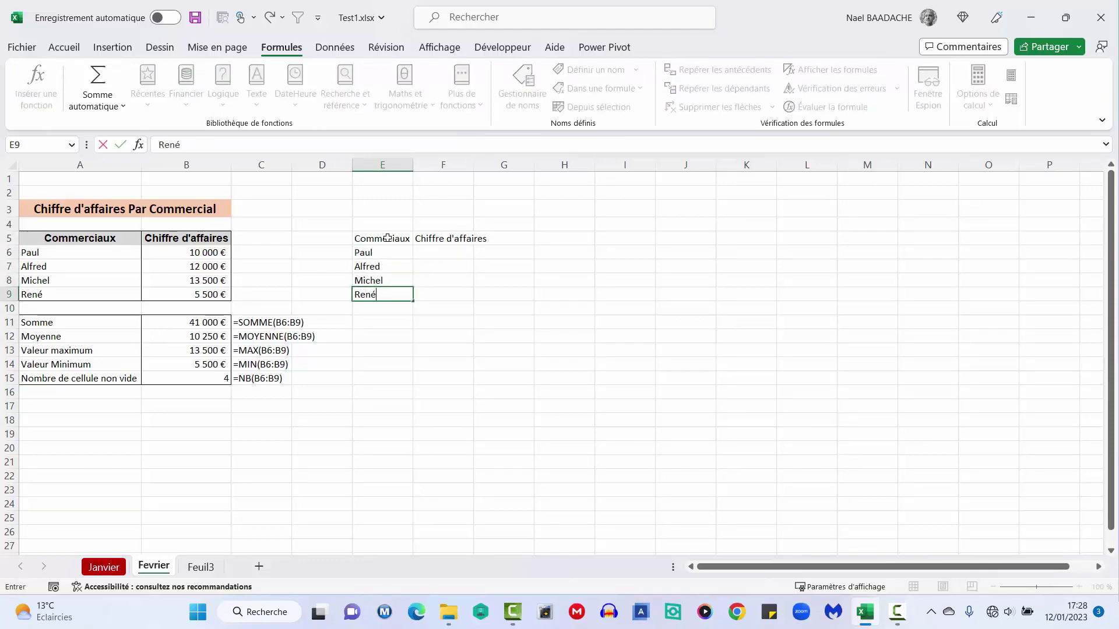
Enter 10000 as the first salesperson's revenue in cell F6
key("Up")
key("Up")
key("Up")
key("Up")
key("Down")
key("Right")
type("1")
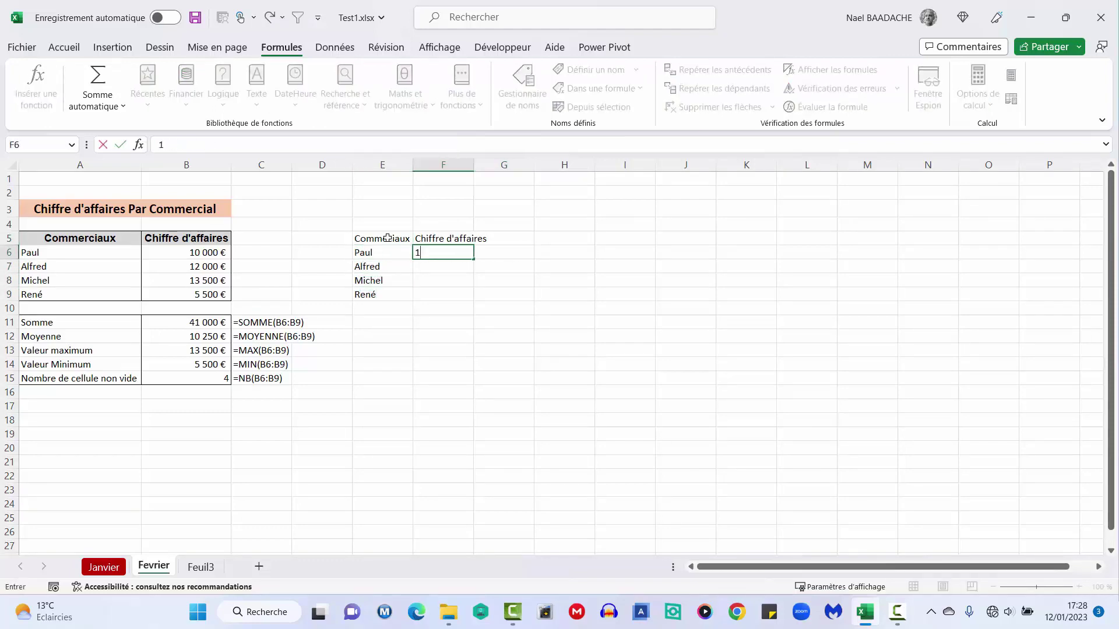
type("000")
key("Return")
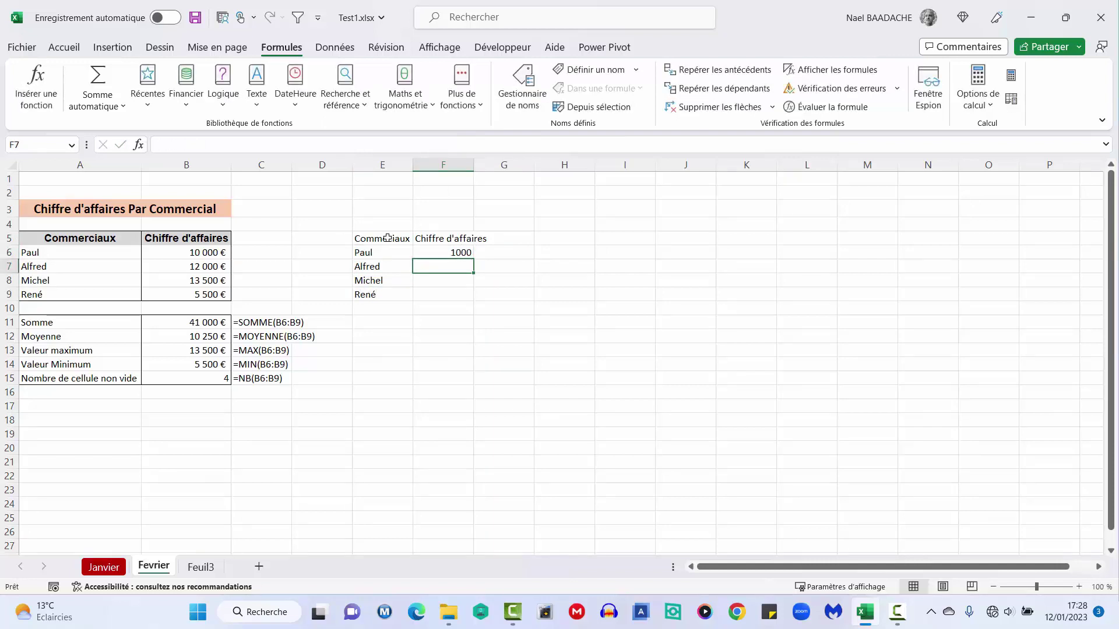
key("Up")
type("10000")
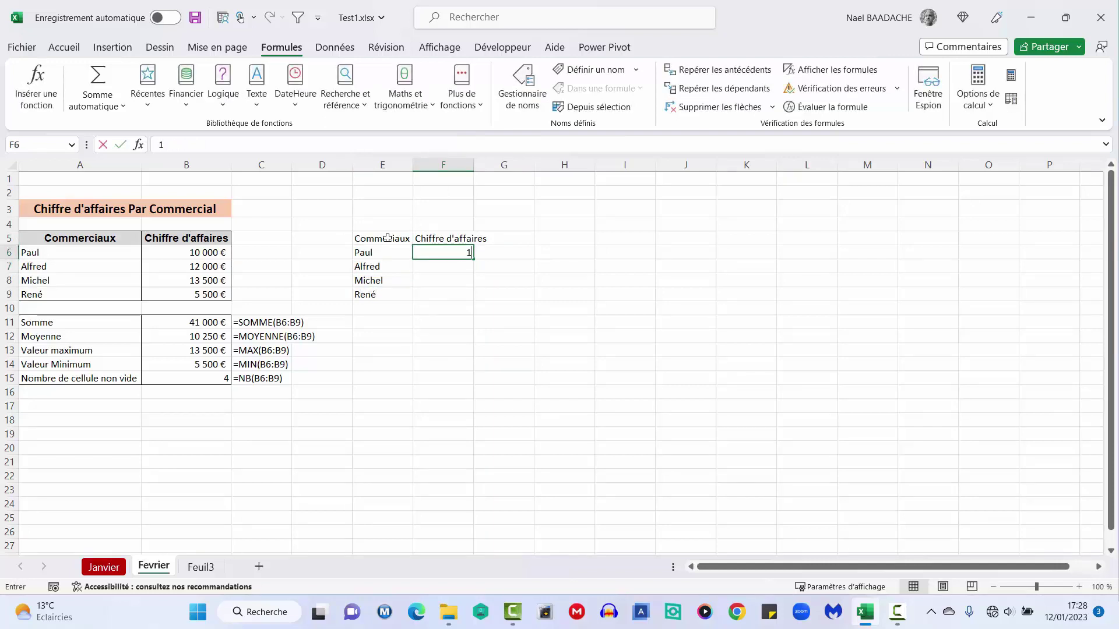
key("Return")
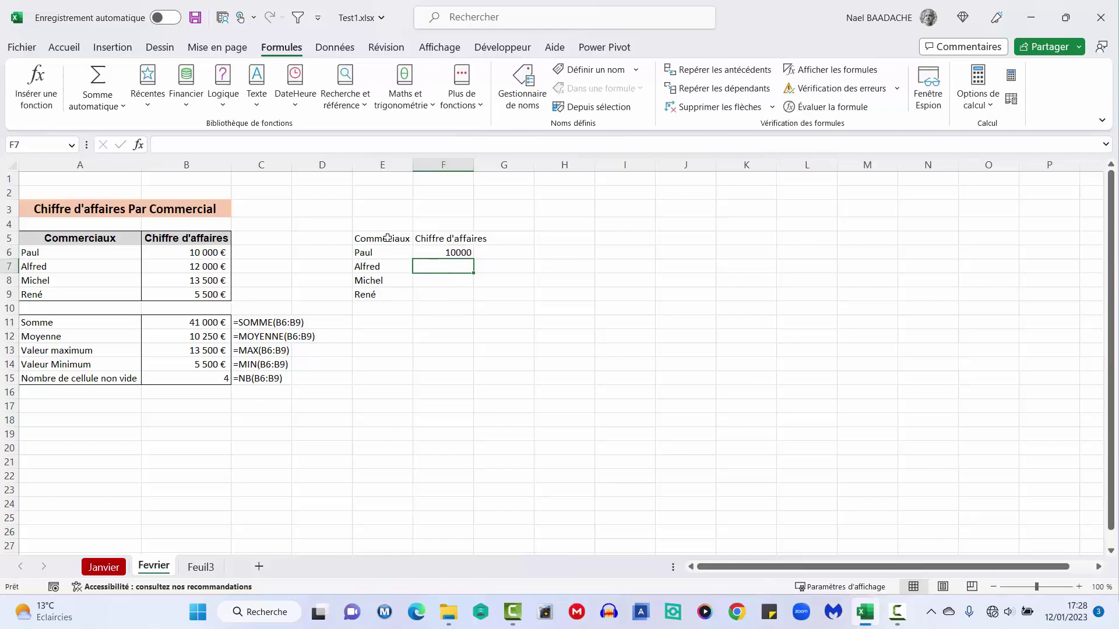
Enter the remaining revenue figures 12000, 13500 and 5500 in cells F7 to F9
type("12000")
key("Return")
type("13")
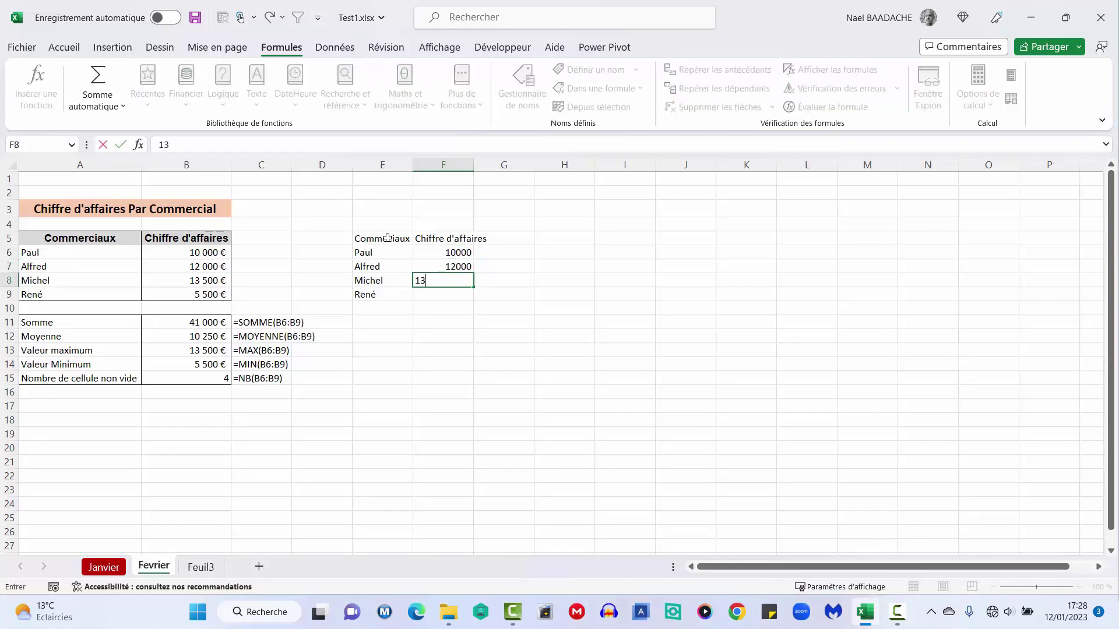
type("500")
key("Return")
type("5500")
key("Return")
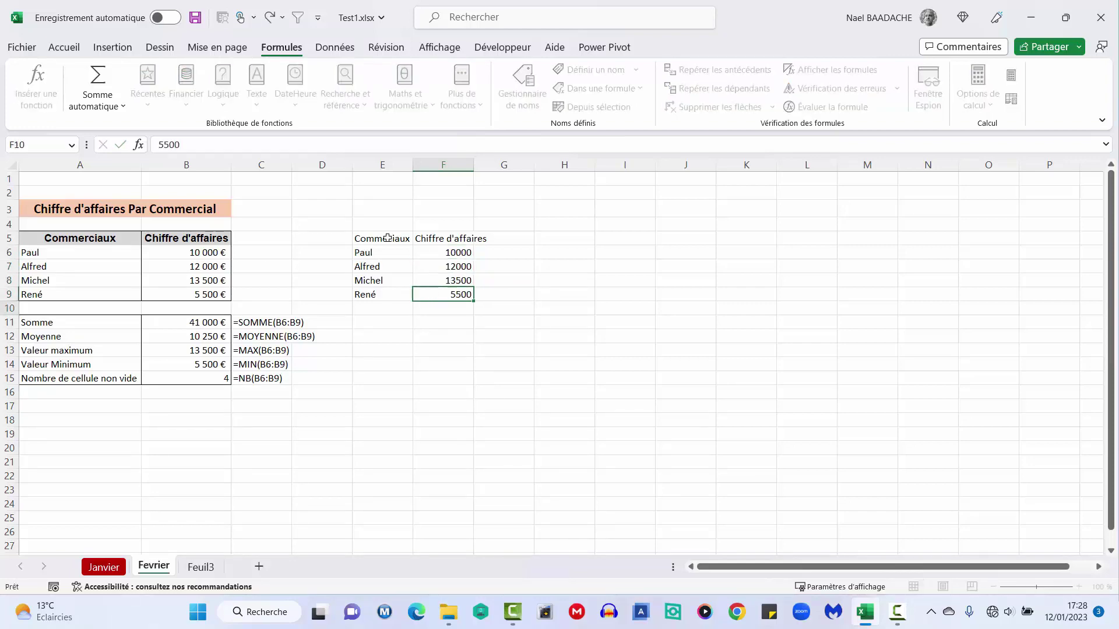
Copy the summary labels in A11:A15, from Somme to Nombre de cellule non vide, and paste them starting at cell E11
key("Down")
key("Down")
key("Down")
key("Left")
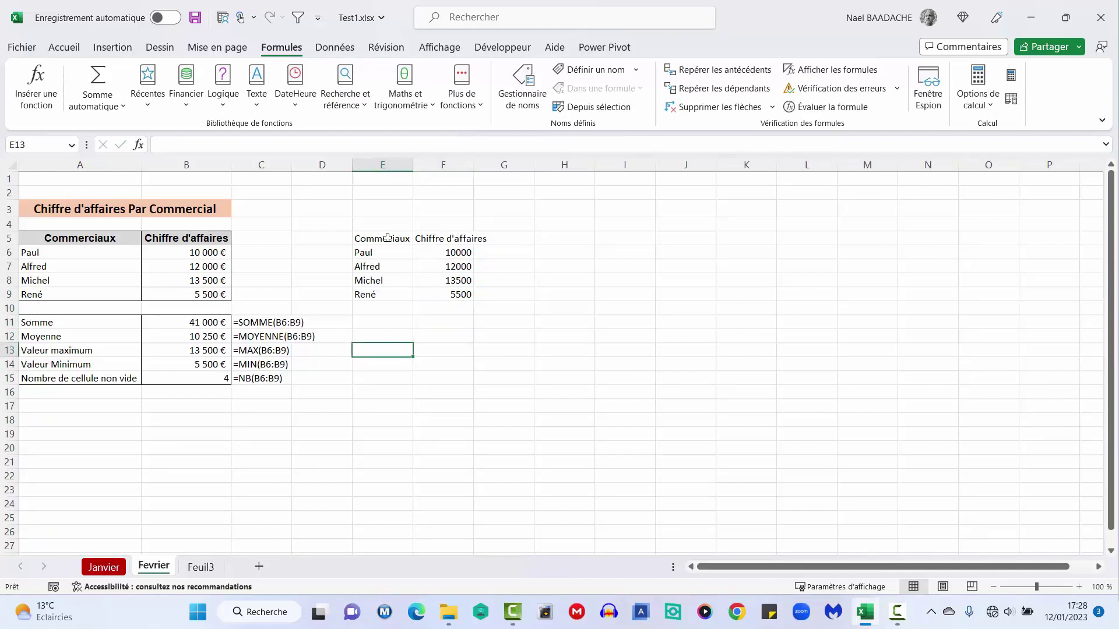
key("Up")
left_click_drag(69, 327, 61, 380)
key("ctrl+c")
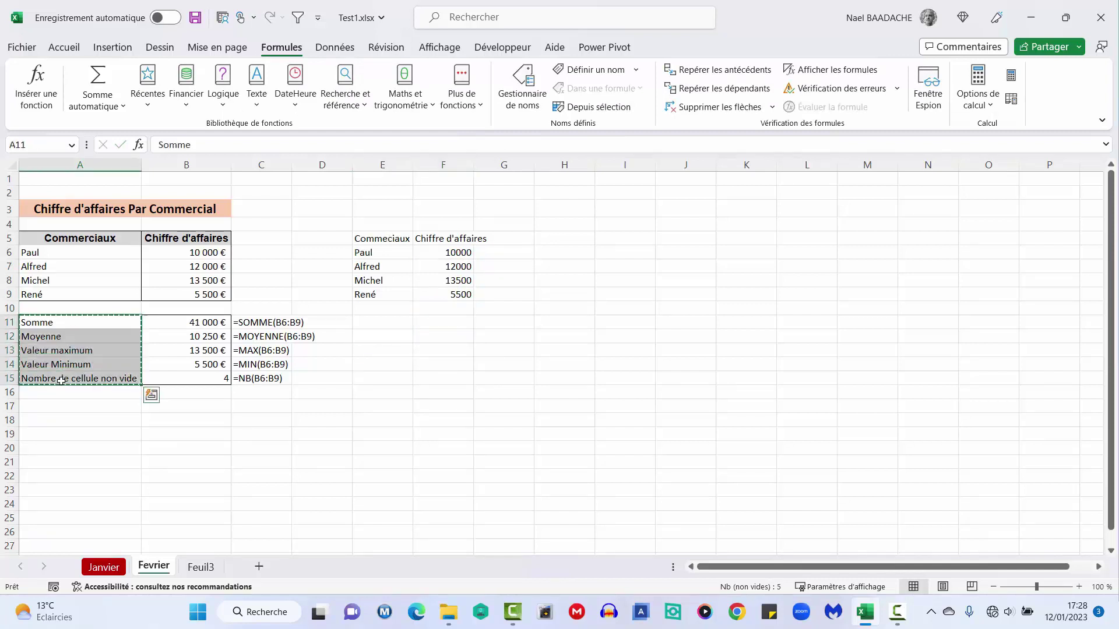
left_click(363, 327)
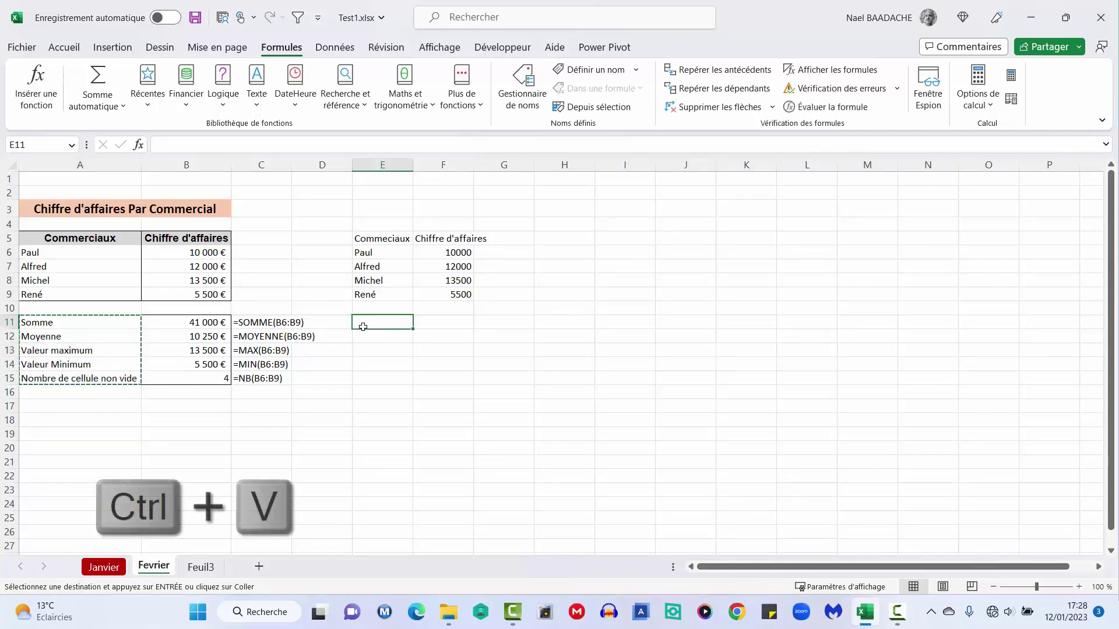
key("ctrl+v")
left_click(365, 442)
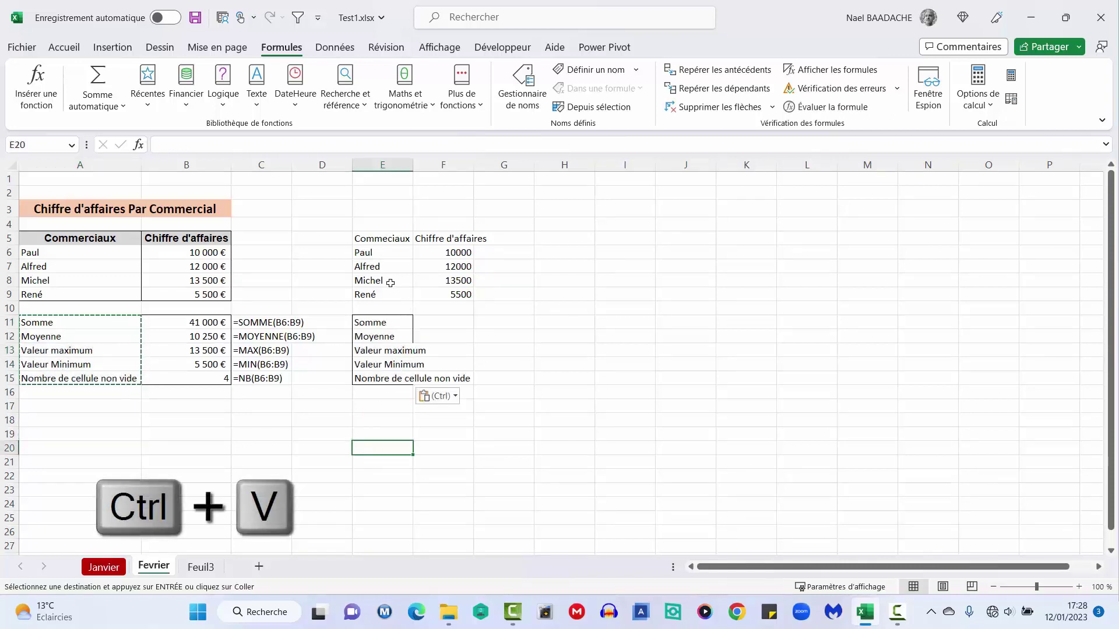
Autofit the widths of columns E and F to their contents and end the pending copy selection
left_click(382, 165)
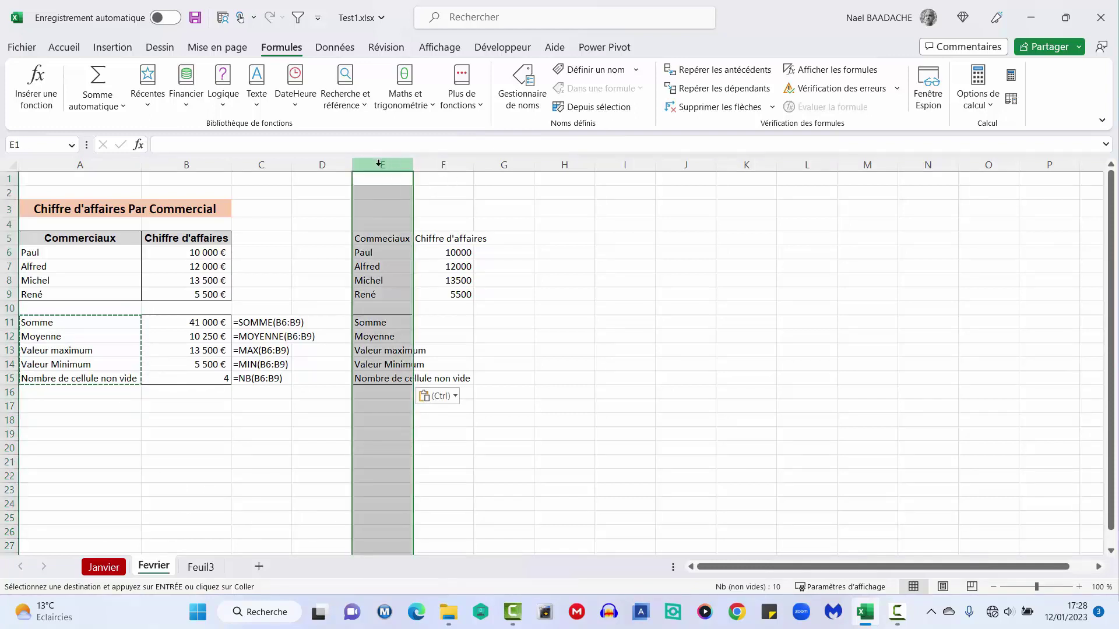
left_click_drag(379, 164, 434, 165)
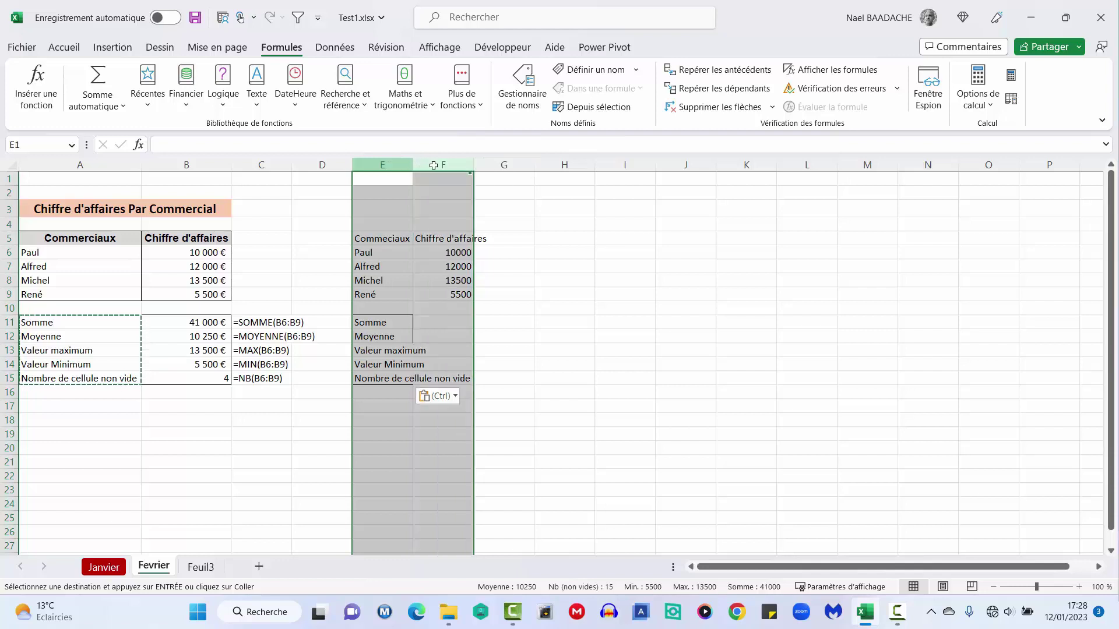
double_click(473, 164)
left_click(468, 268)
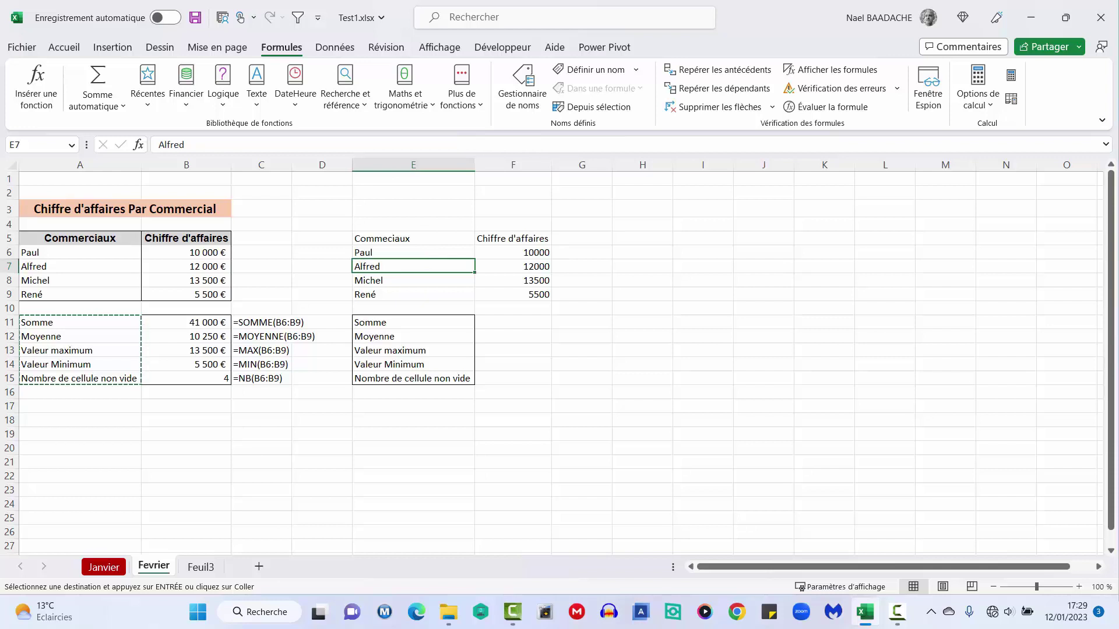
key("Escape")
Apply the € Français (France) accounting format to the revenue cells F6:F9 and the empty result cells F11:F15 together
left_click(528, 253)
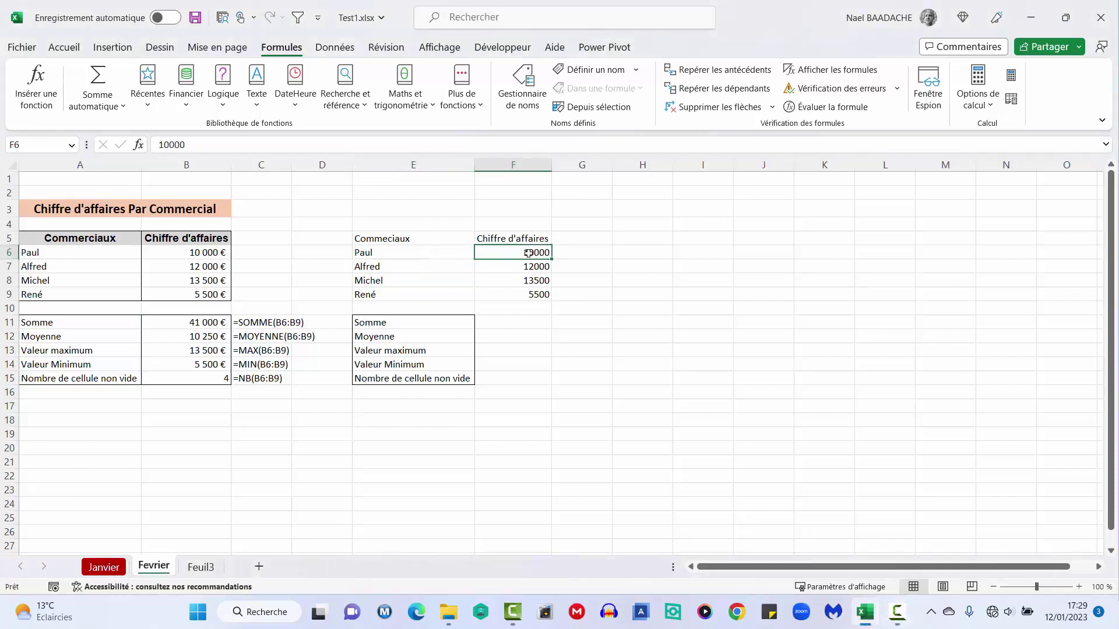
left_click_drag(528, 253, 527, 294)
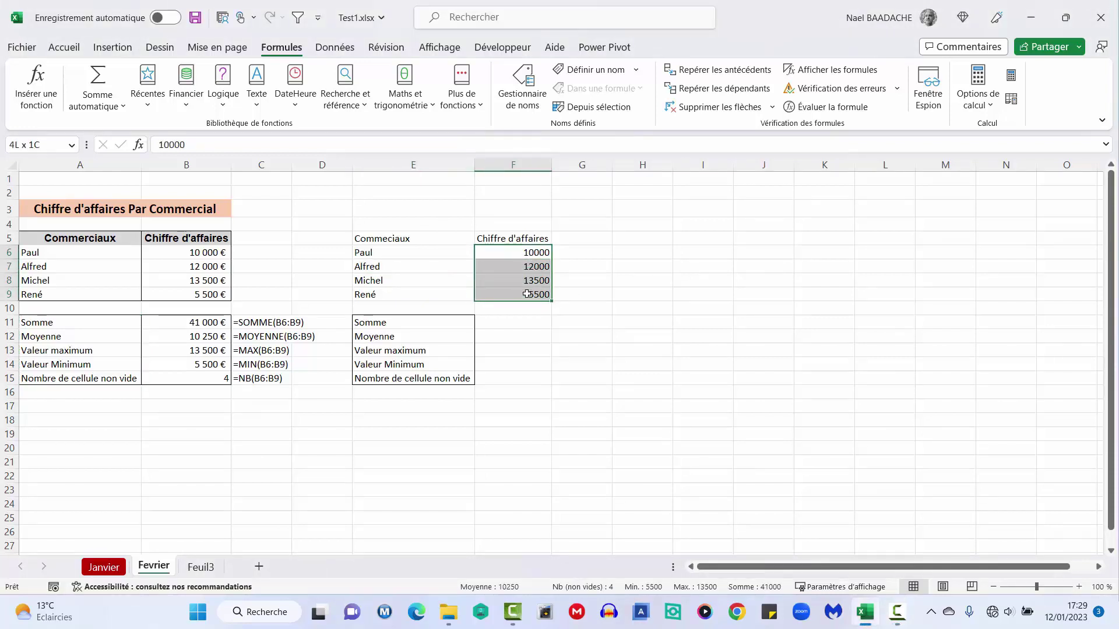
key("ctrl+c")
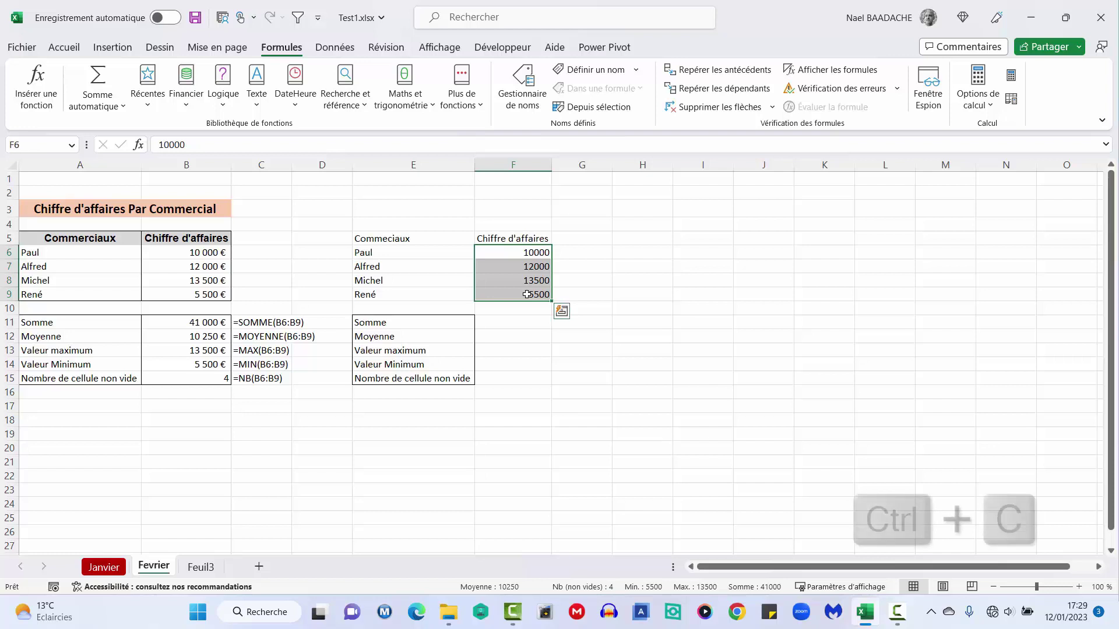
left_click(514, 327)
left_click_drag(513, 329, 514, 374)
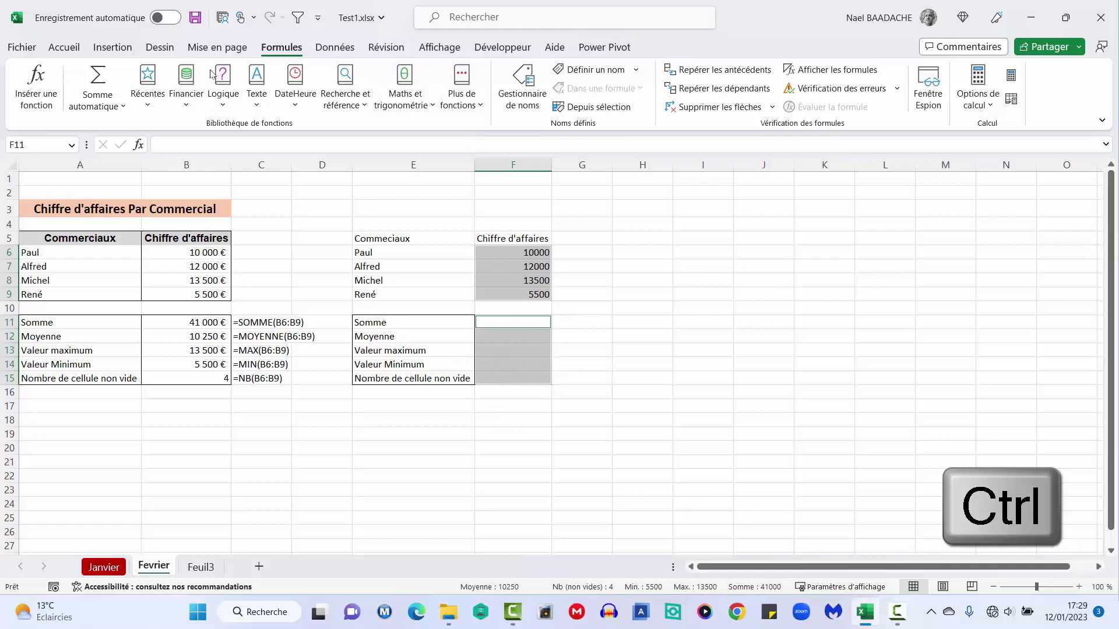
left_click(64, 48)
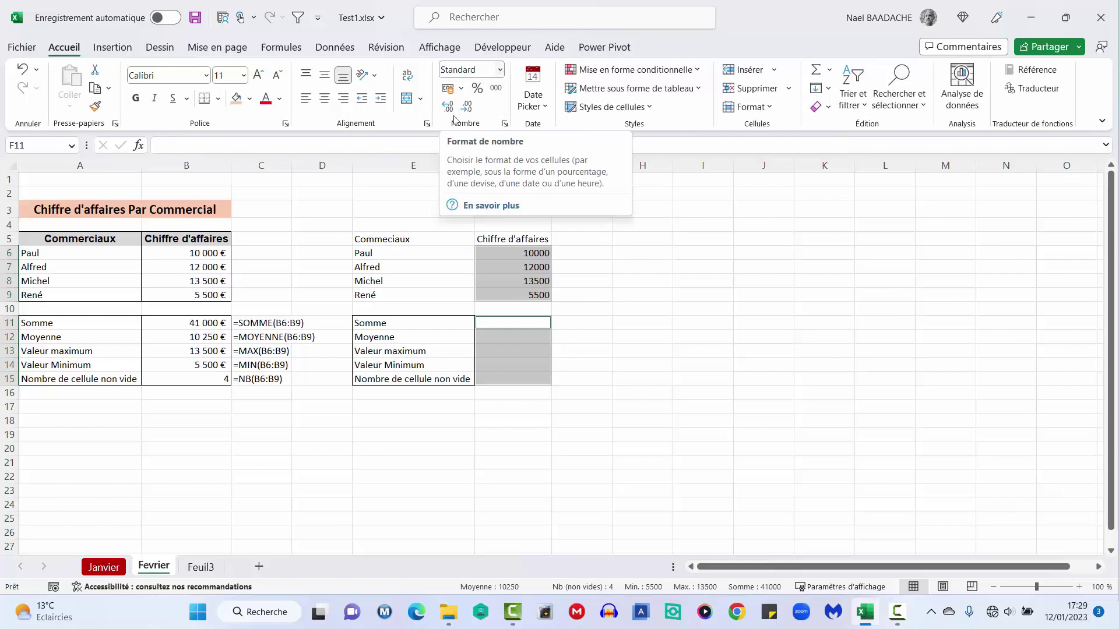
left_click(500, 71)
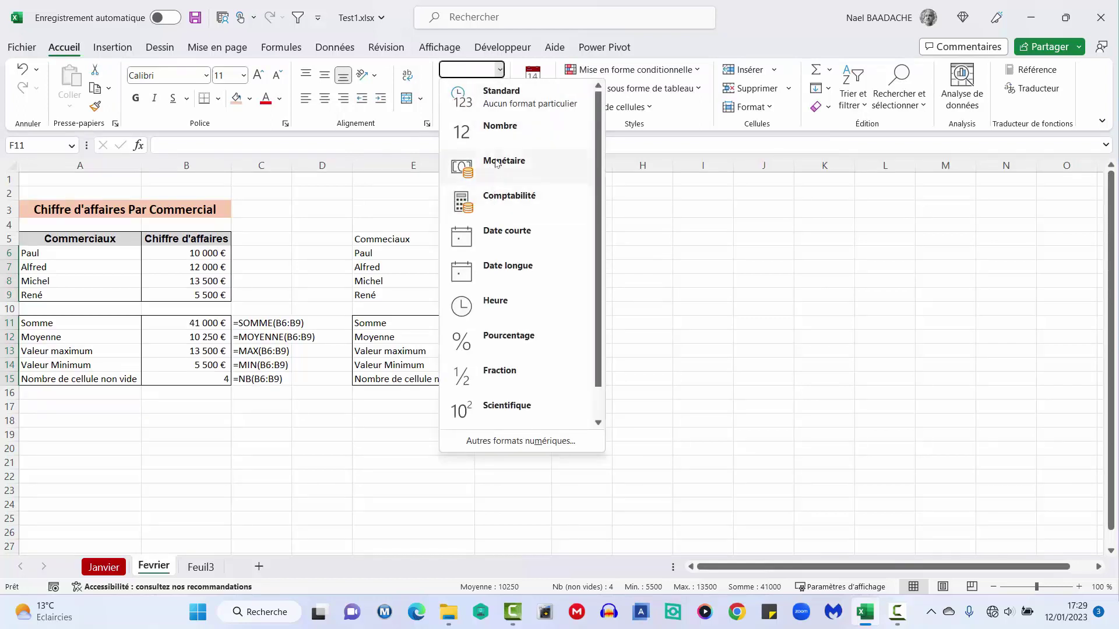
left_click(736, 249)
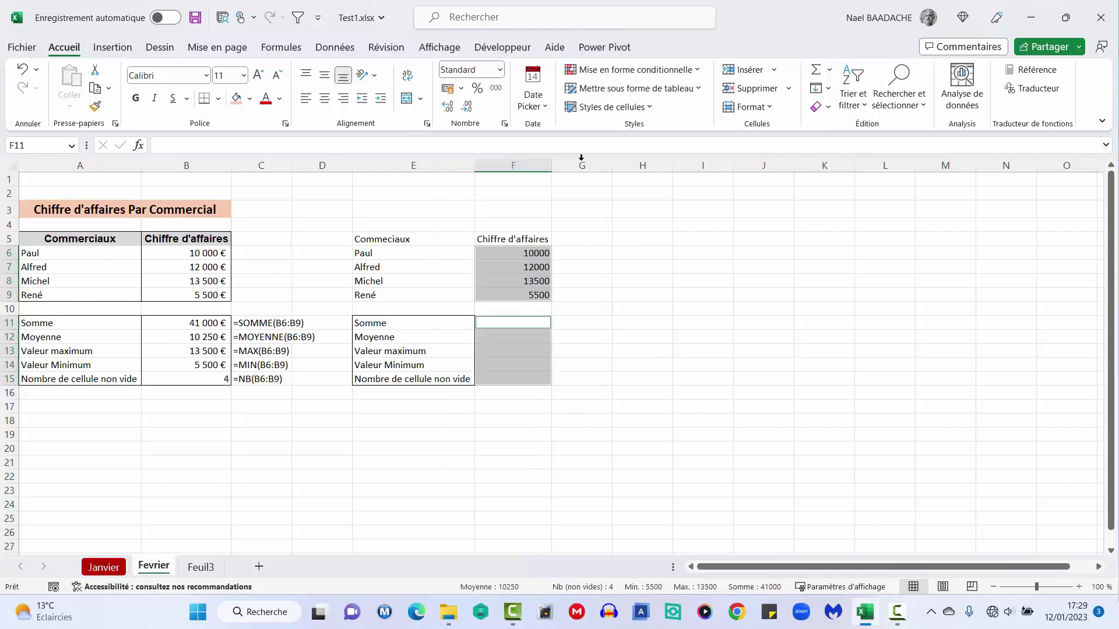
left_click(461, 90)
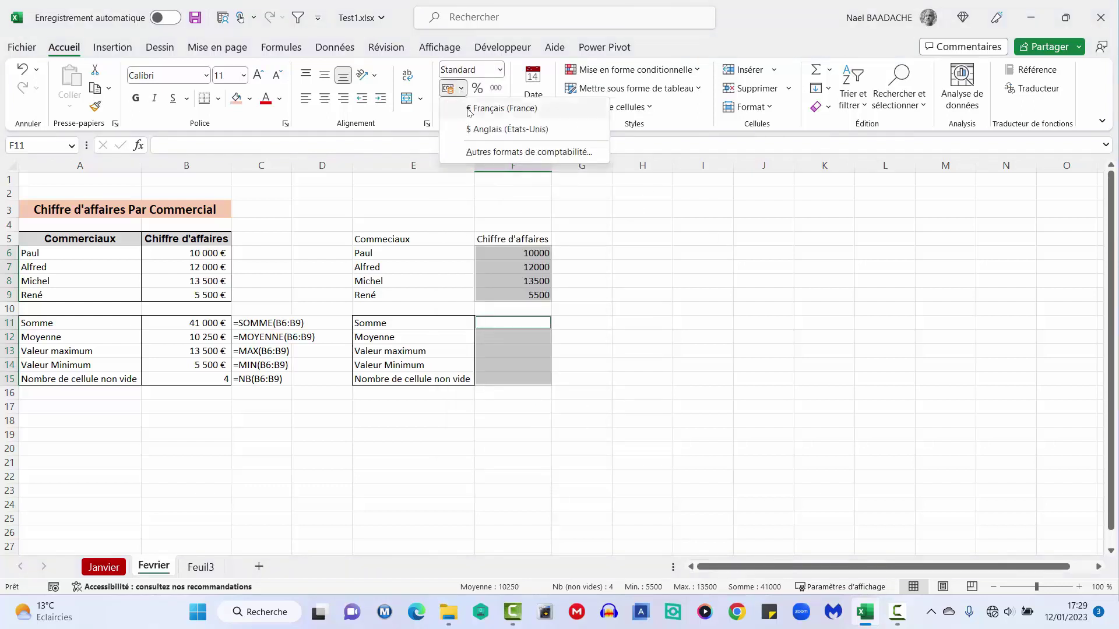
left_click(476, 108)
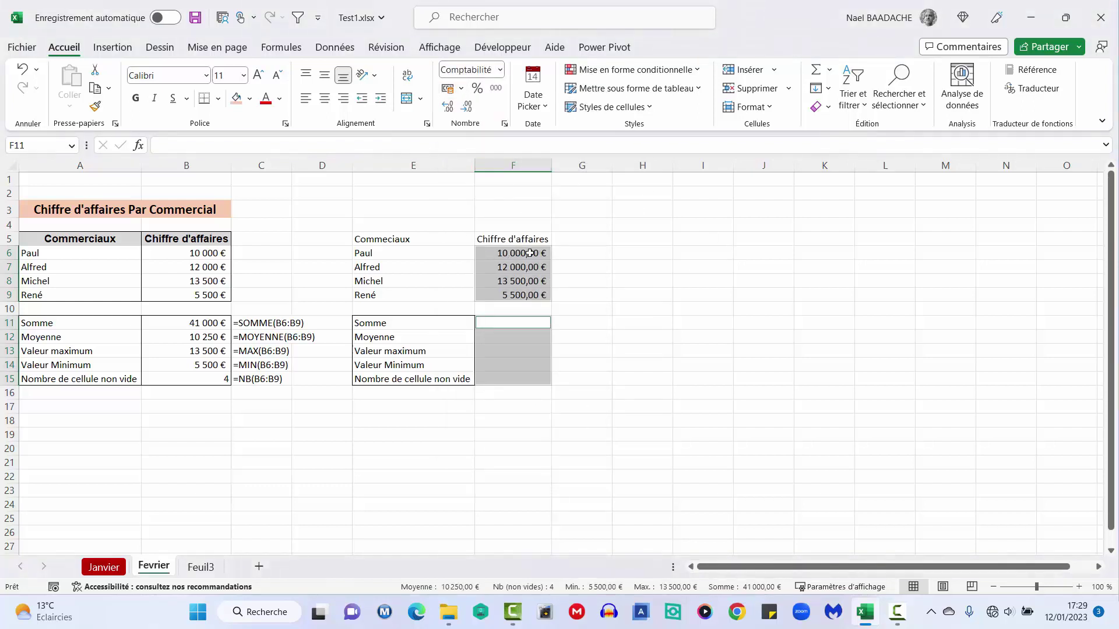
Reduce the euro amounts in F6:F9 and F11:F15 to zero decimal places
left_click(467, 108)
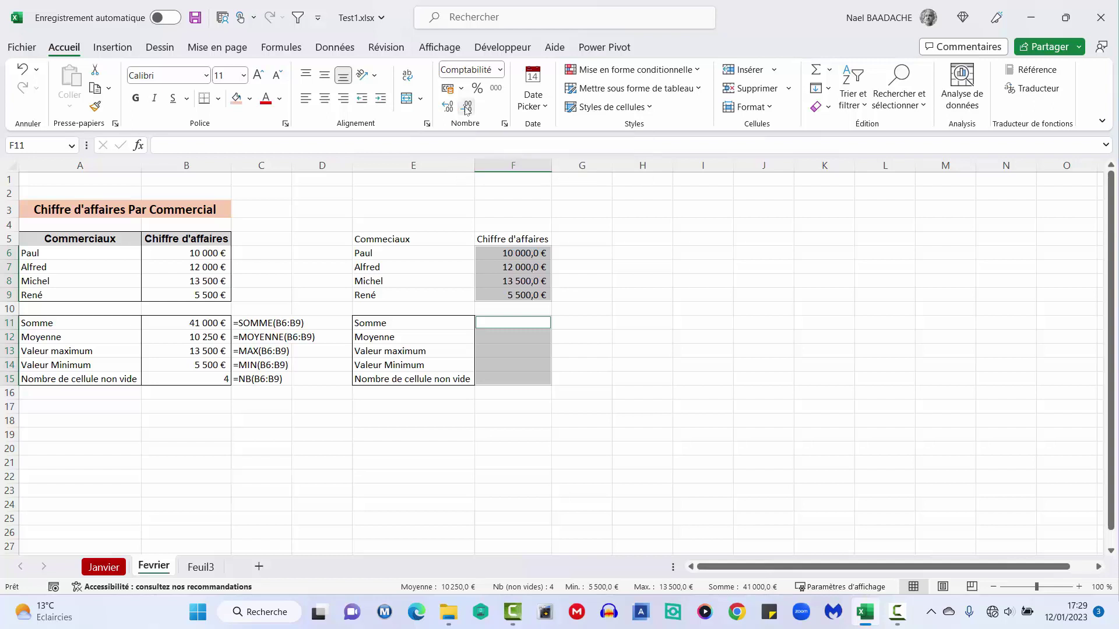
left_click(467, 109)
left_click(640, 281)
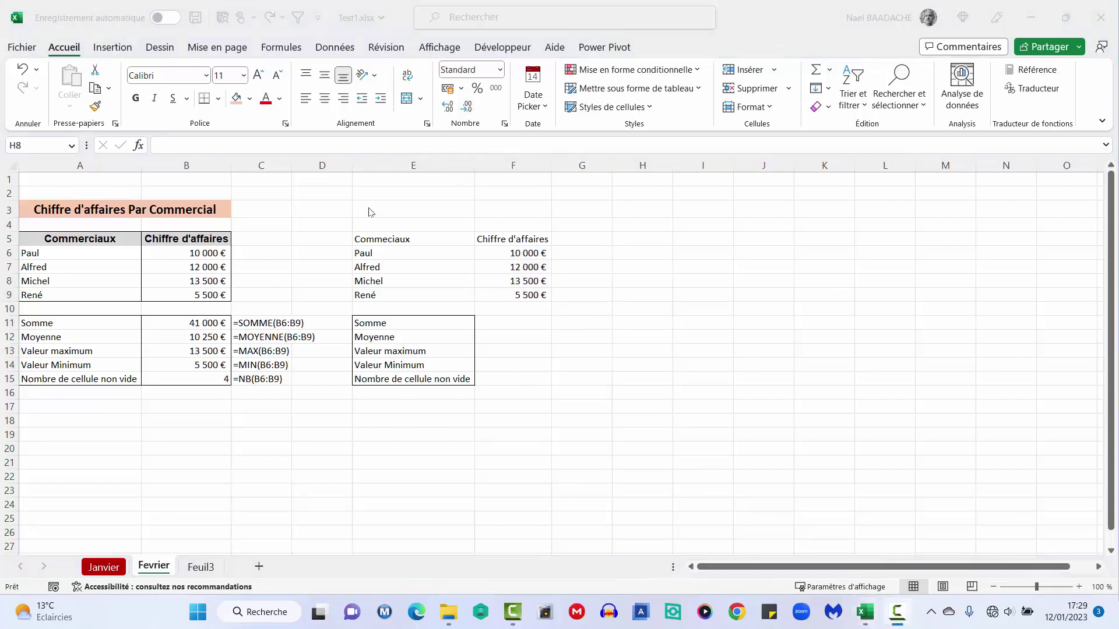
Enter the table title Chiffre d'affaires Par Commercial in cell E3
left_click(370, 212)
type("Chiffre d'affaires")
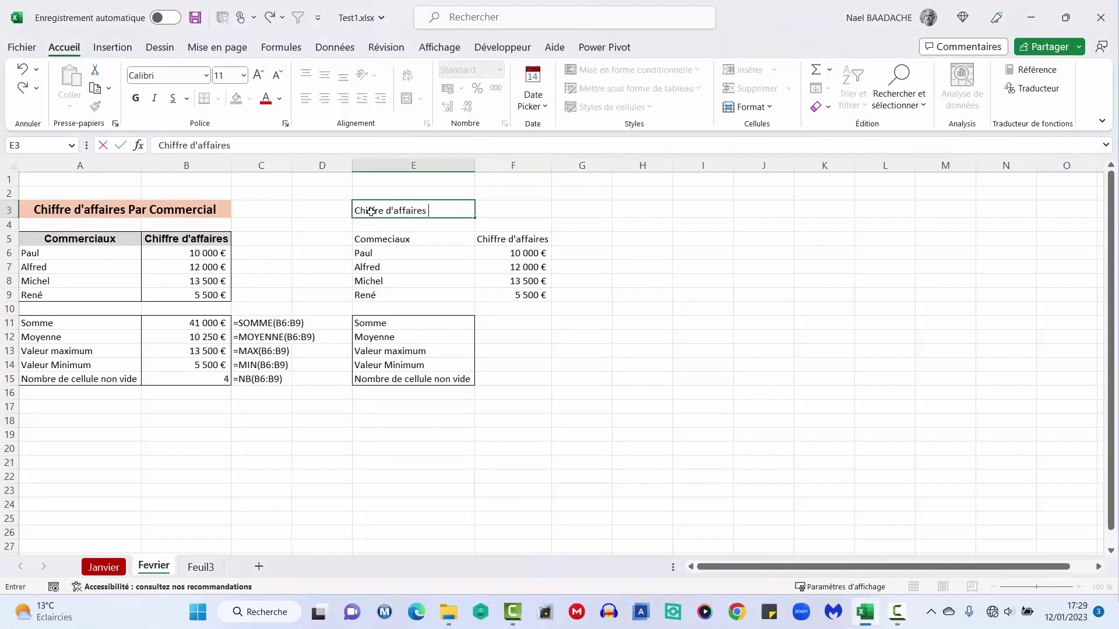
type("ommercial")
key("Return")
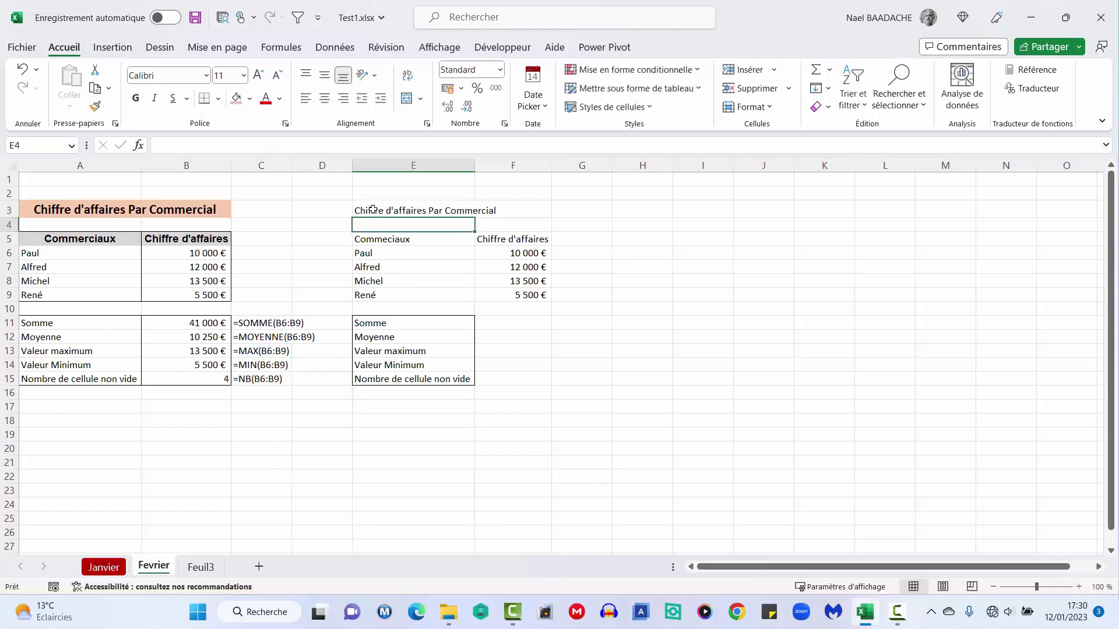
Merge and centre the title across cells E3:F3 and make it bold
left_click(373, 210)
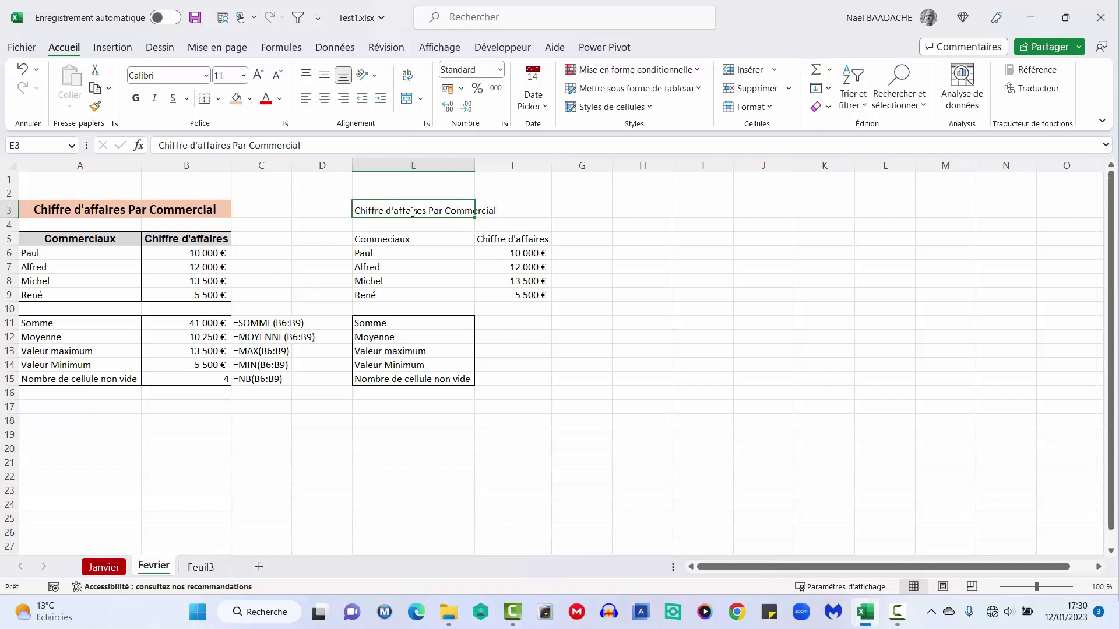
left_click_drag(413, 212, 533, 212)
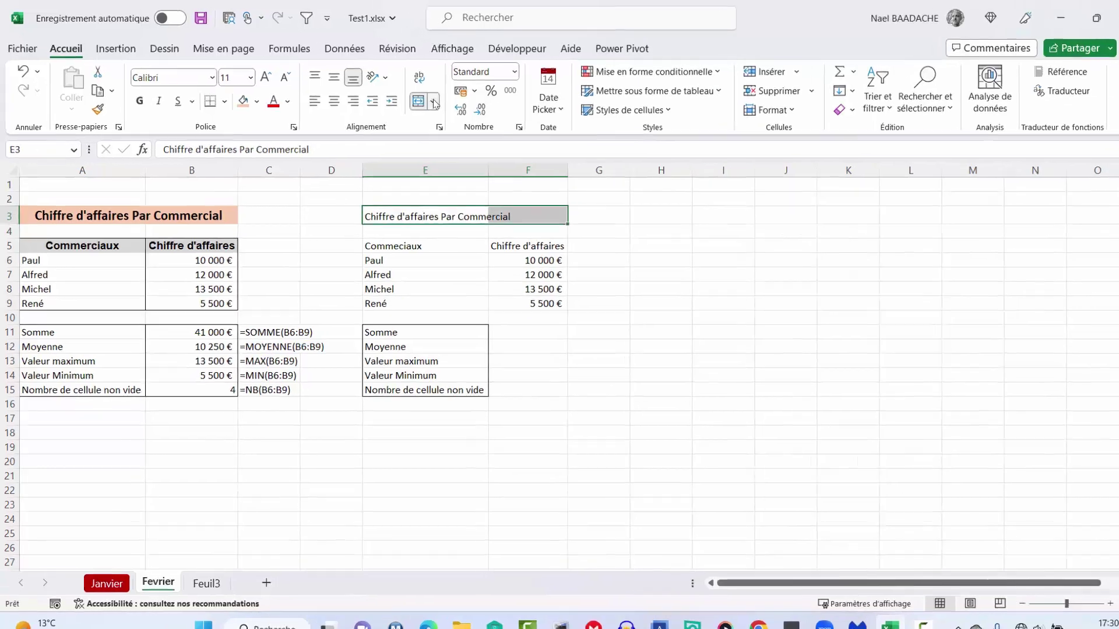
left_click(420, 99)
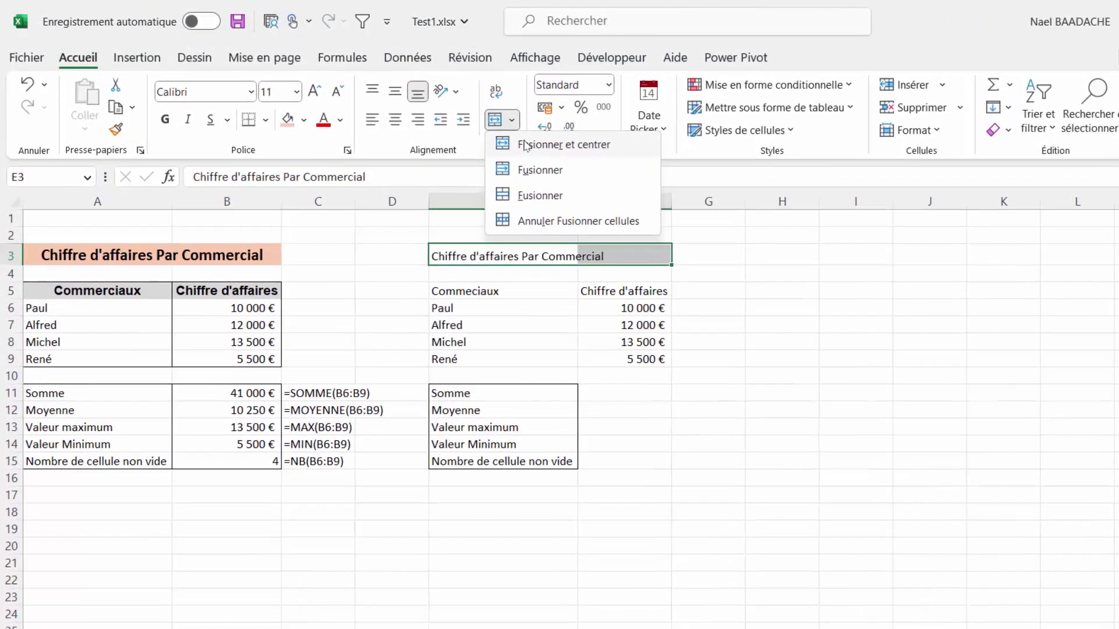
left_click(526, 146)
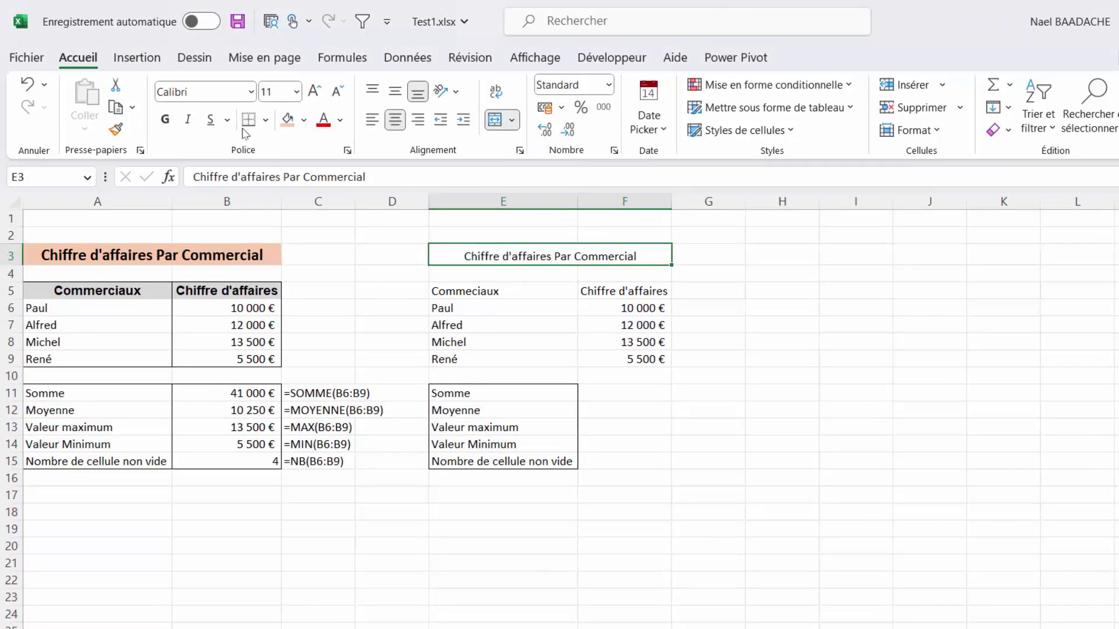
left_click(165, 119)
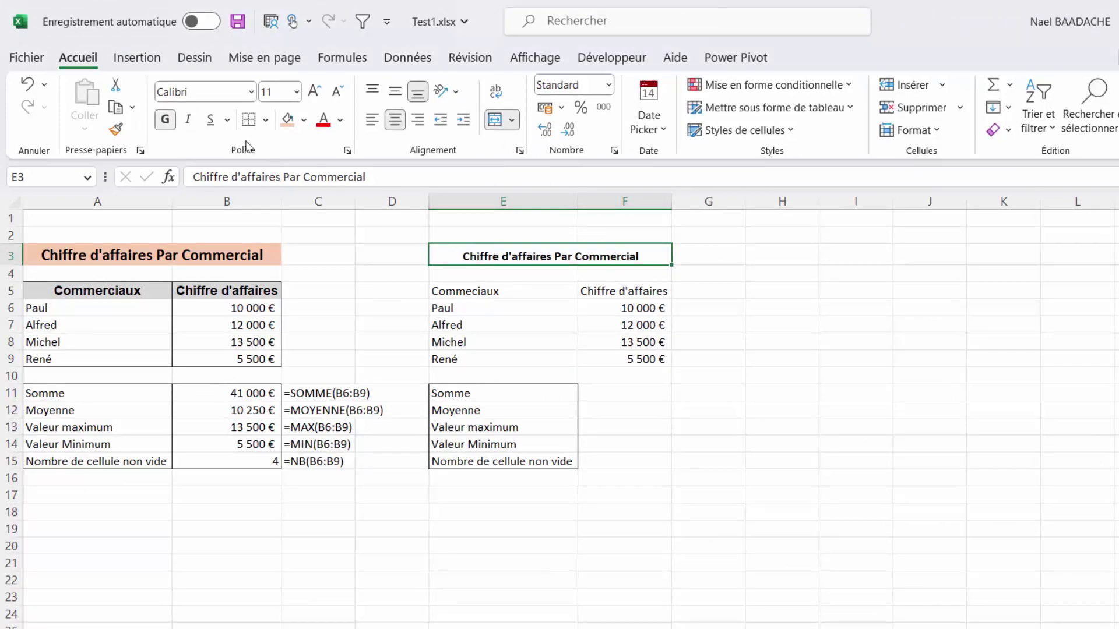
Fill the merged title cell E3 with the light orange colour and increase its font size to 14
left_click(287, 121)
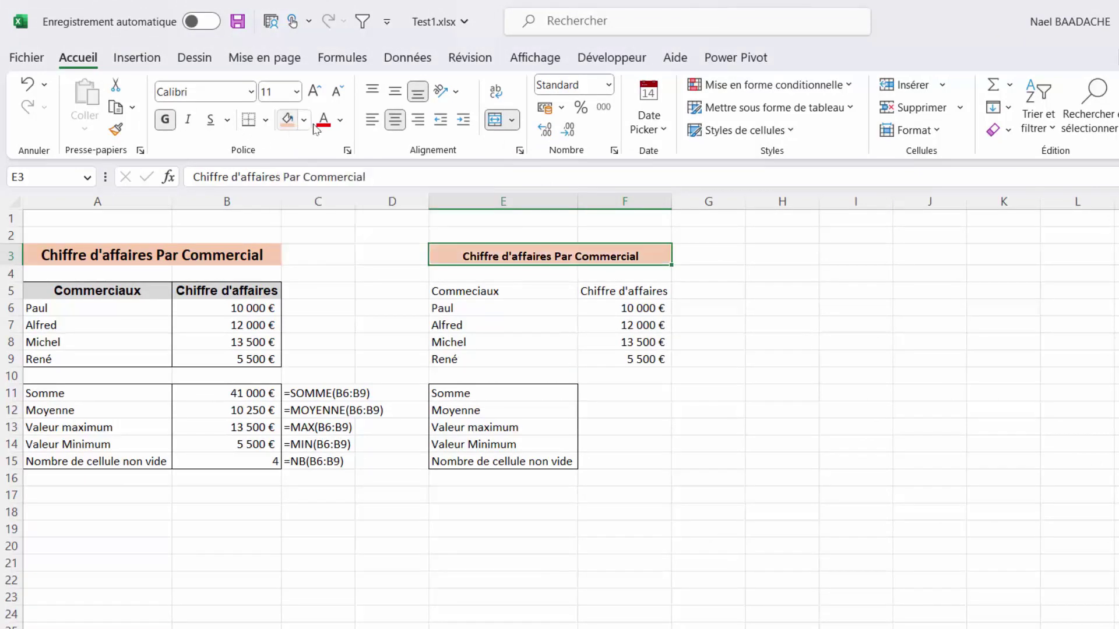
left_click(313, 91)
left_click(314, 91)
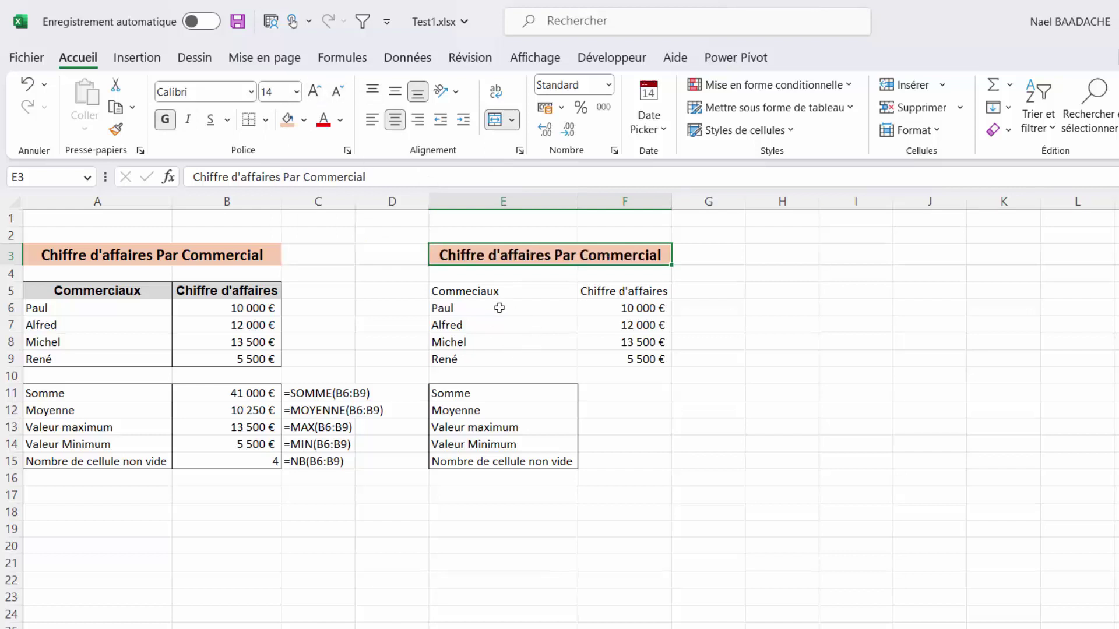
Centre the header cells E5:F5, make them bold and fill them with light grey
left_click_drag(478, 291, 590, 290)
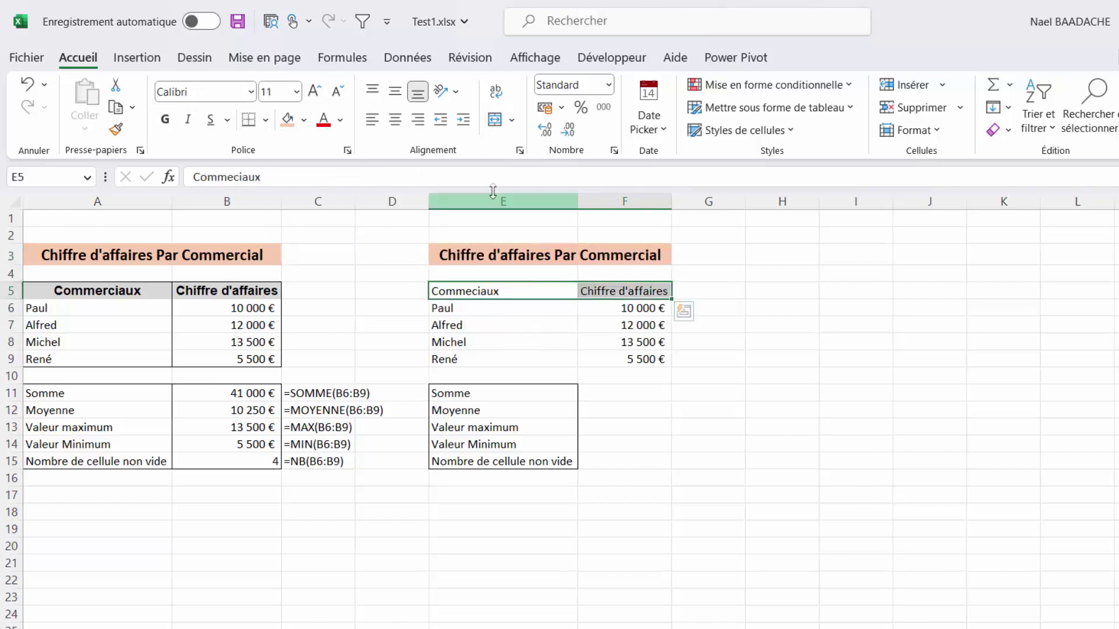
left_click(395, 121)
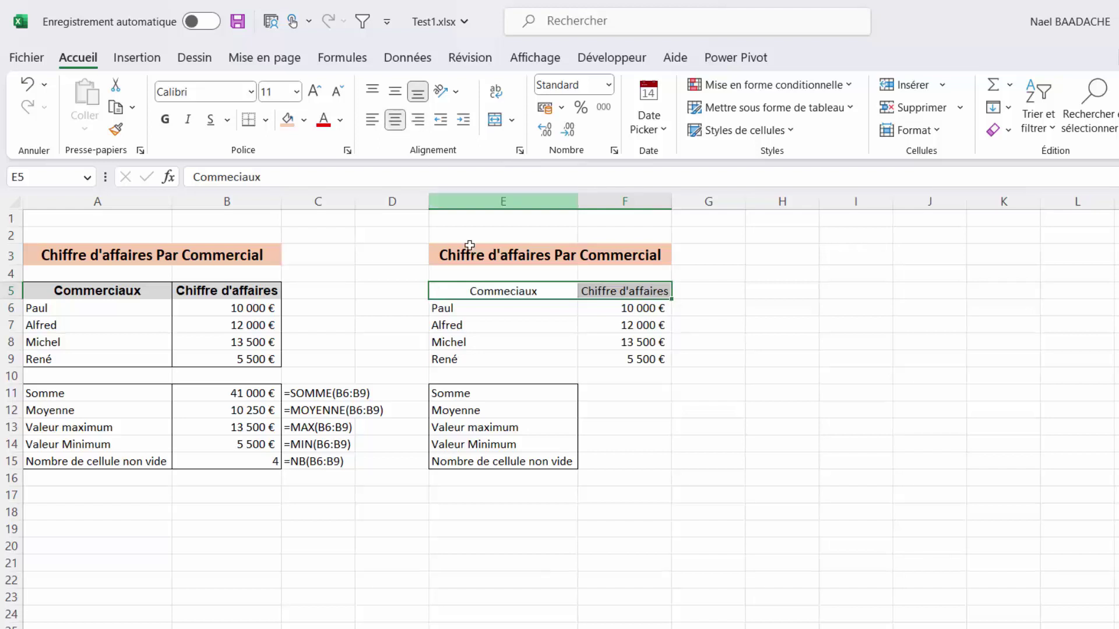
left_click(165, 121)
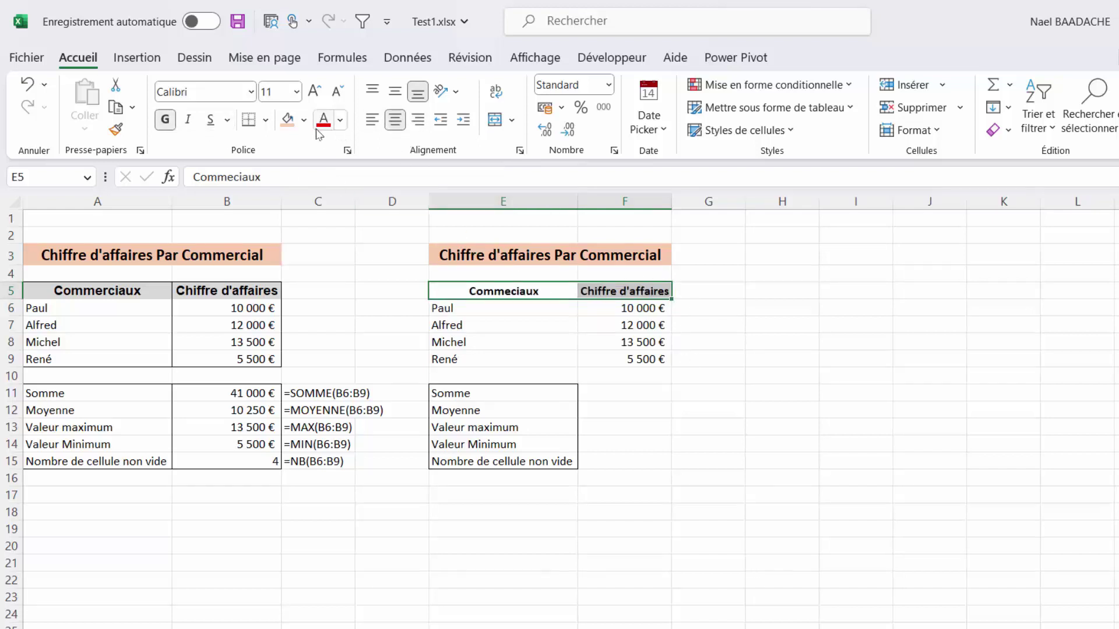
left_click(303, 120)
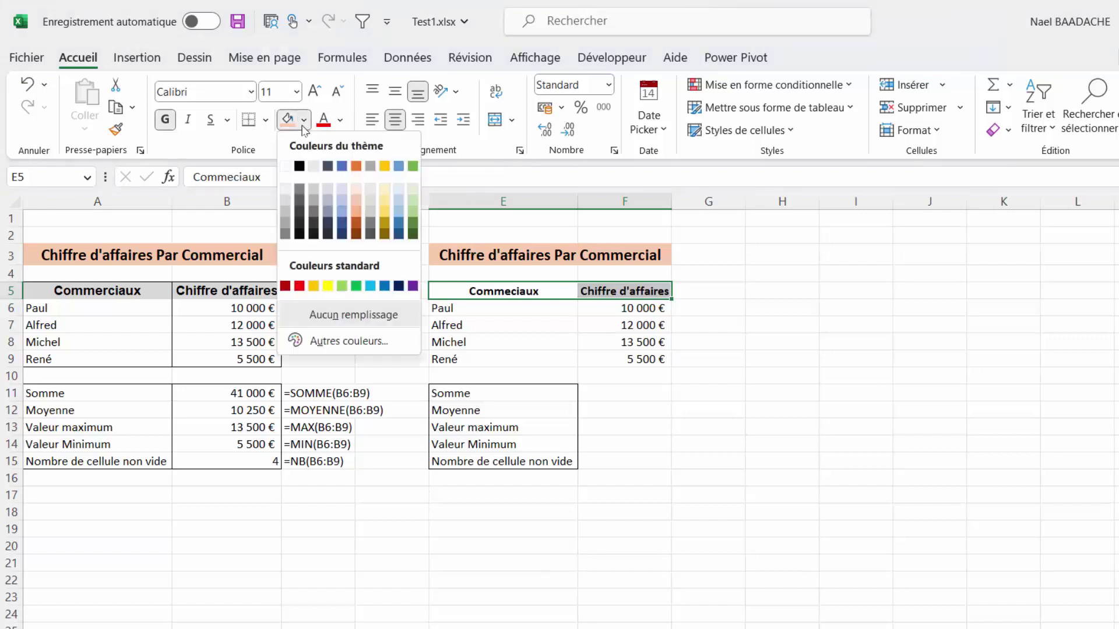
left_click(312, 187)
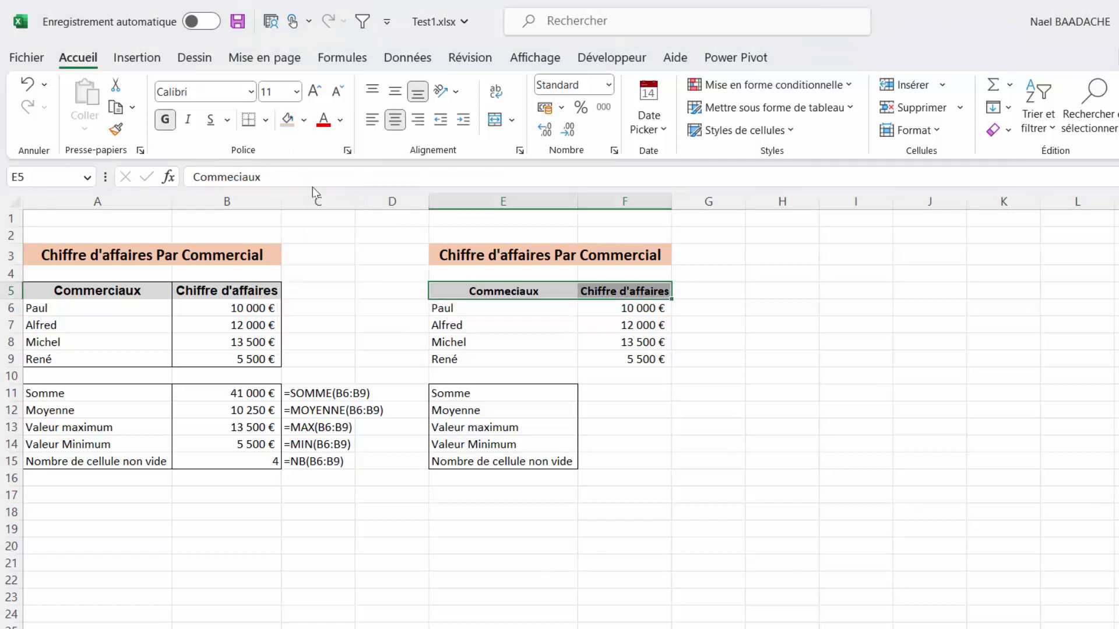
Apply outside borders separately to the salesperson column E5:E9 and the revenue column F5:F9
left_click(477, 292)
left_click_drag(477, 291, 626, 343)
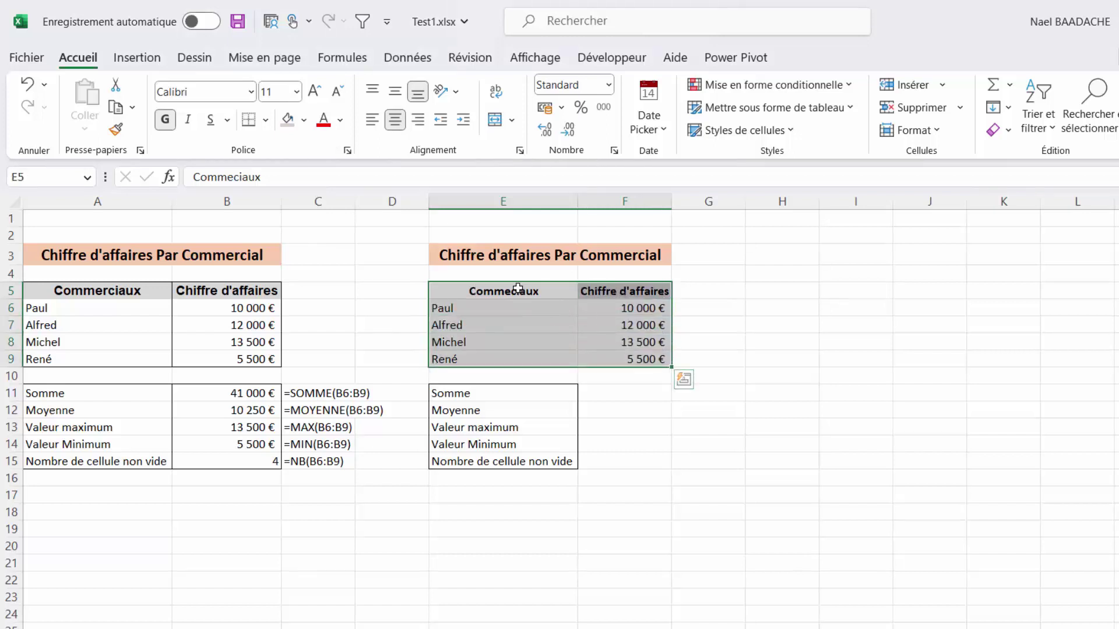
left_click_drag(518, 288, 518, 366)
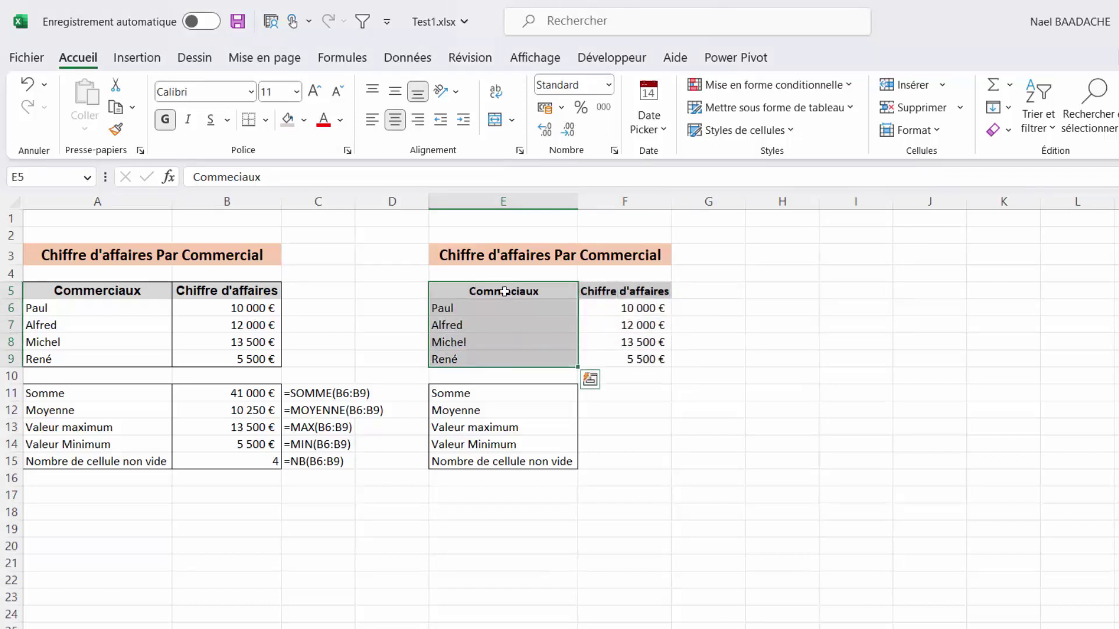
left_click(266, 121)
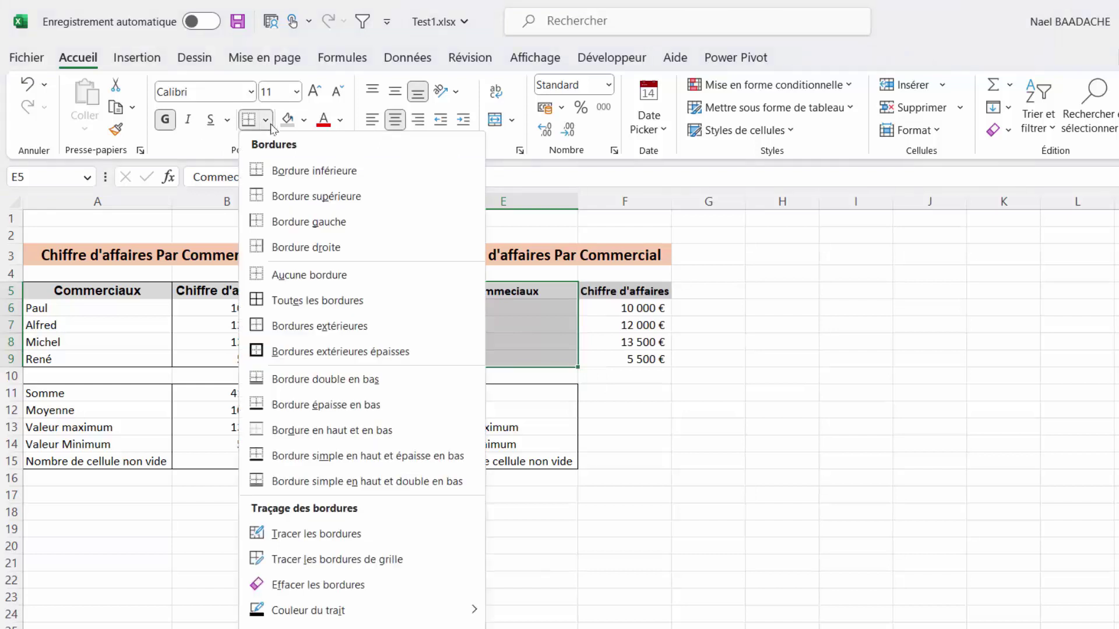
left_click(256, 327)
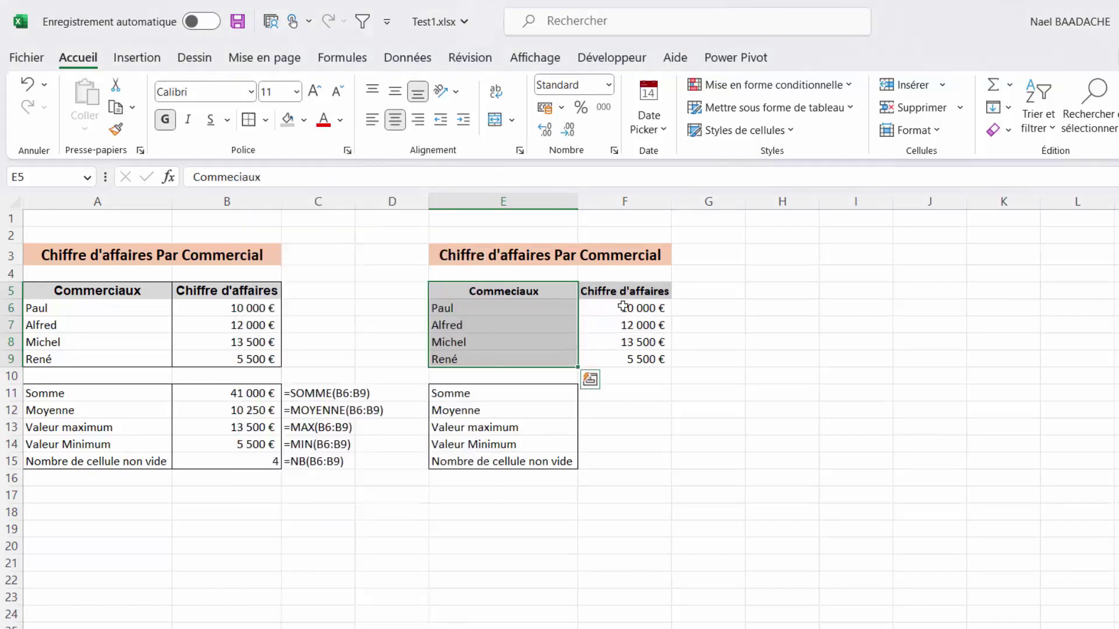
left_click(629, 291)
left_click_drag(629, 291, 629, 359)
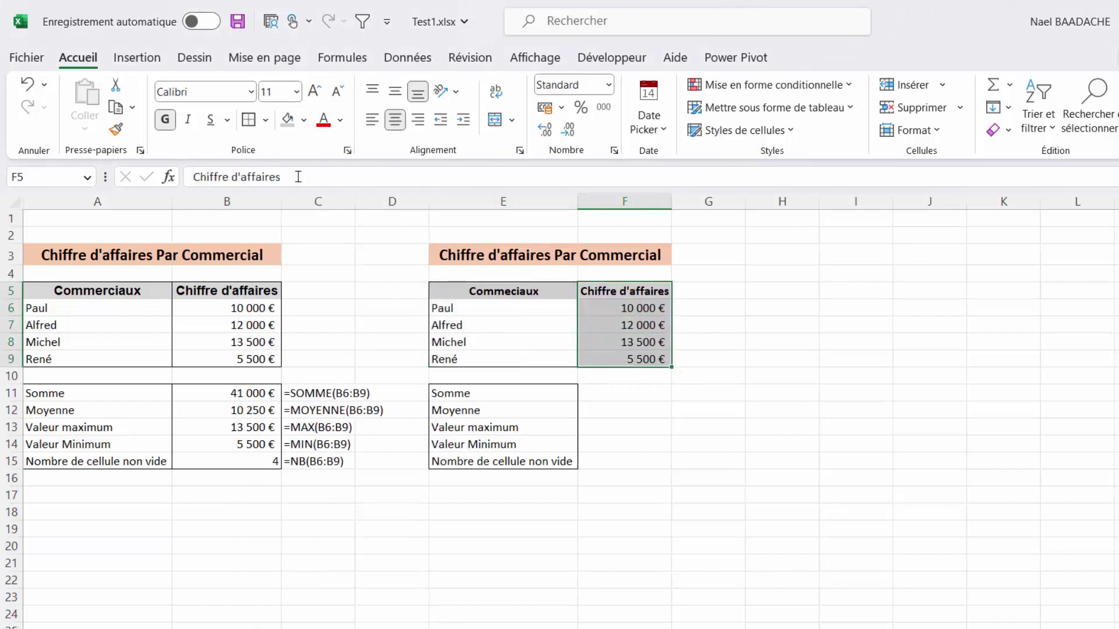
left_click(248, 119)
Apply outside borders to the result cells F11:F15
left_click_drag(542, 393, 543, 459)
left_click_drag(624, 394, 625, 466)
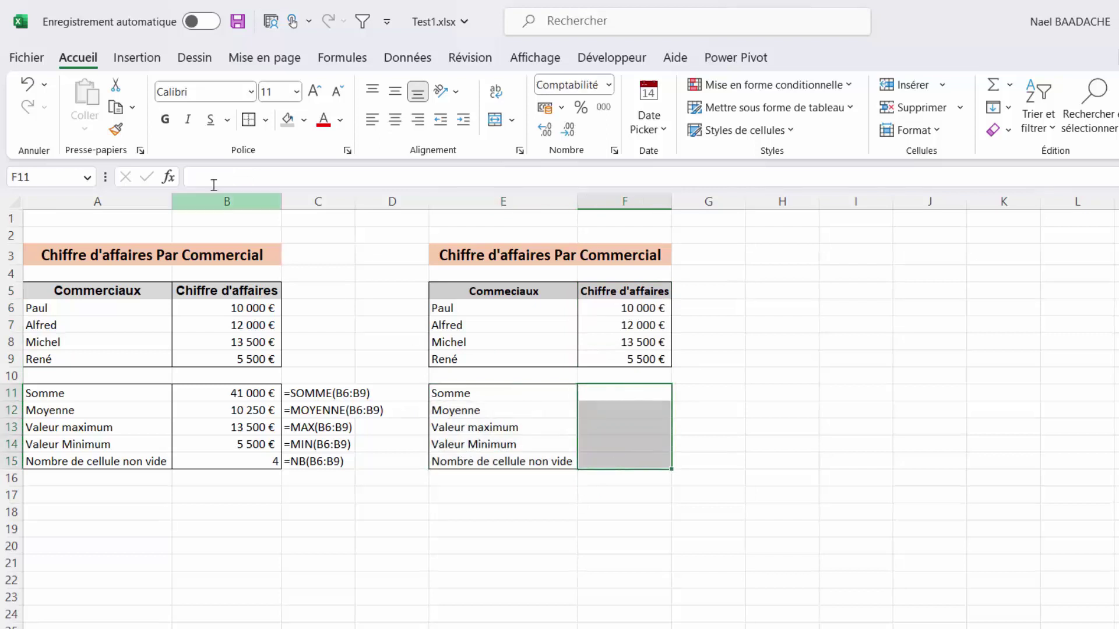
left_click(249, 120)
Calculate the total revenue in cell F11 with the SOMME function over F6:F9
left_click(617, 397)
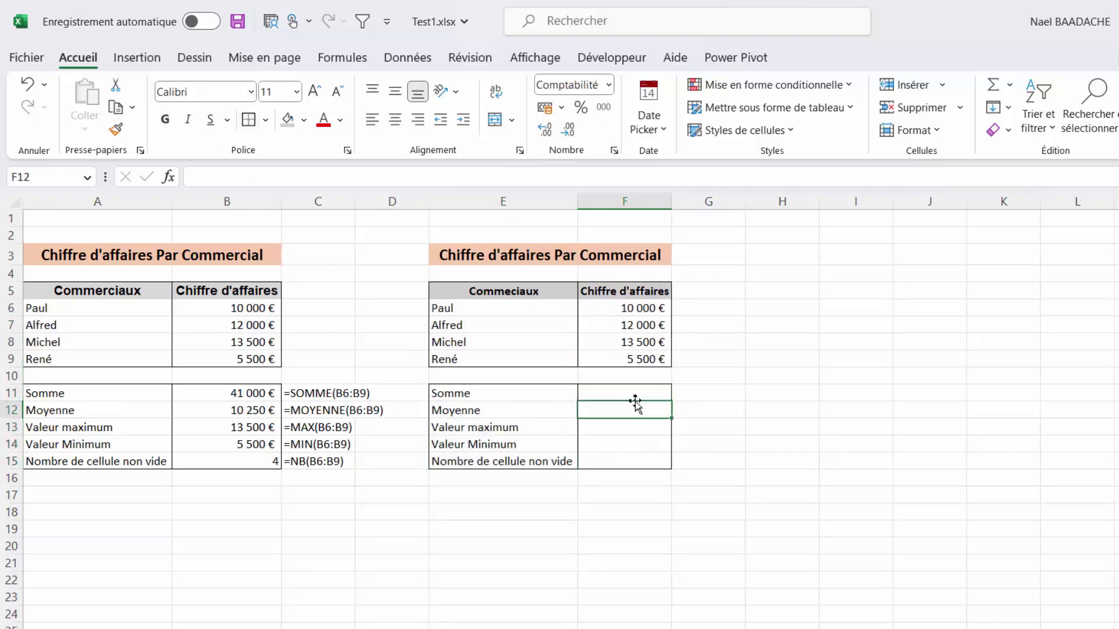
type("=")
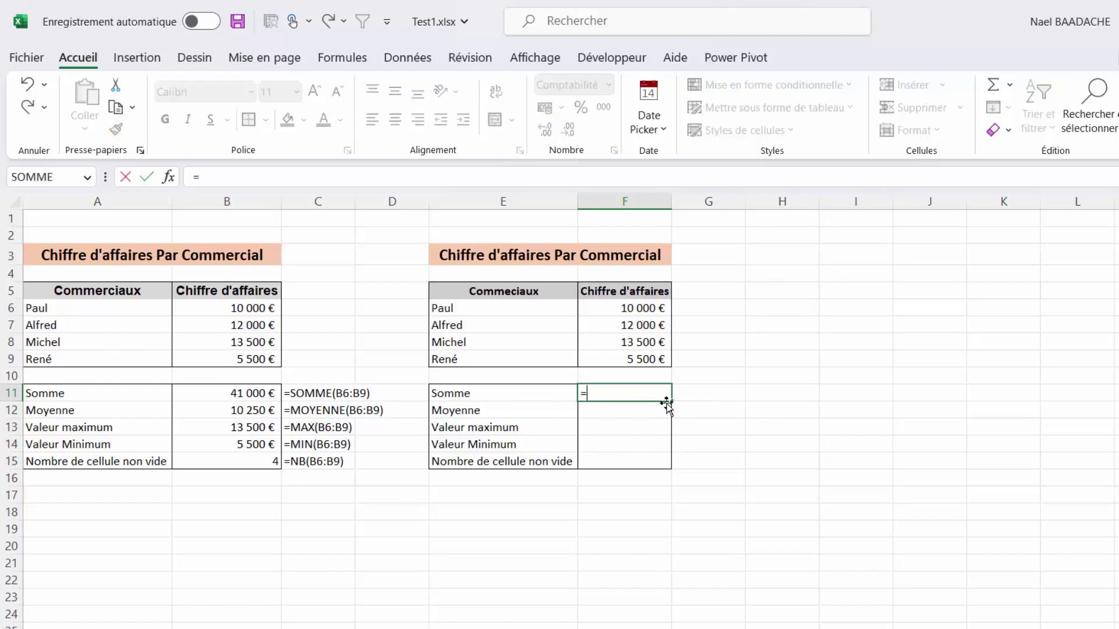
type("somm")
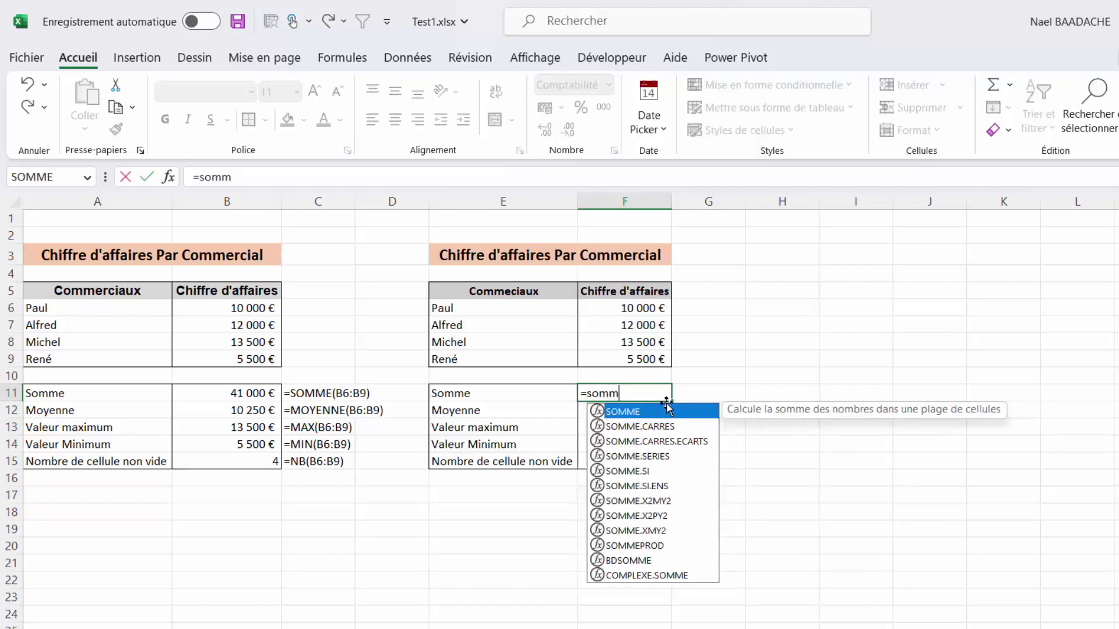
double_click(634, 415)
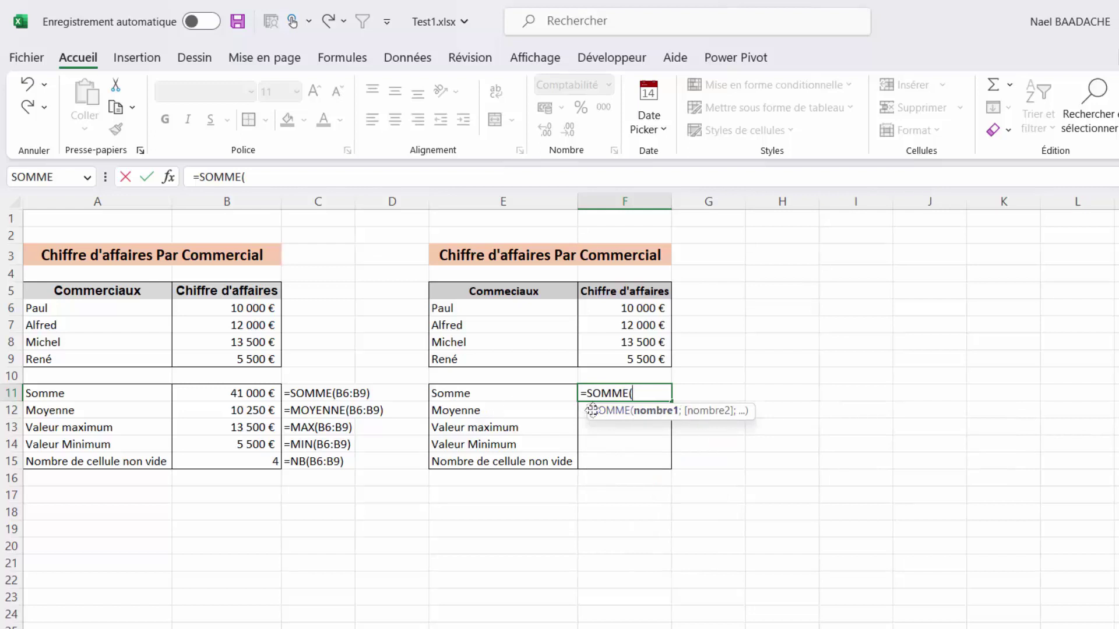
left_click_drag(615, 309, 606, 363)
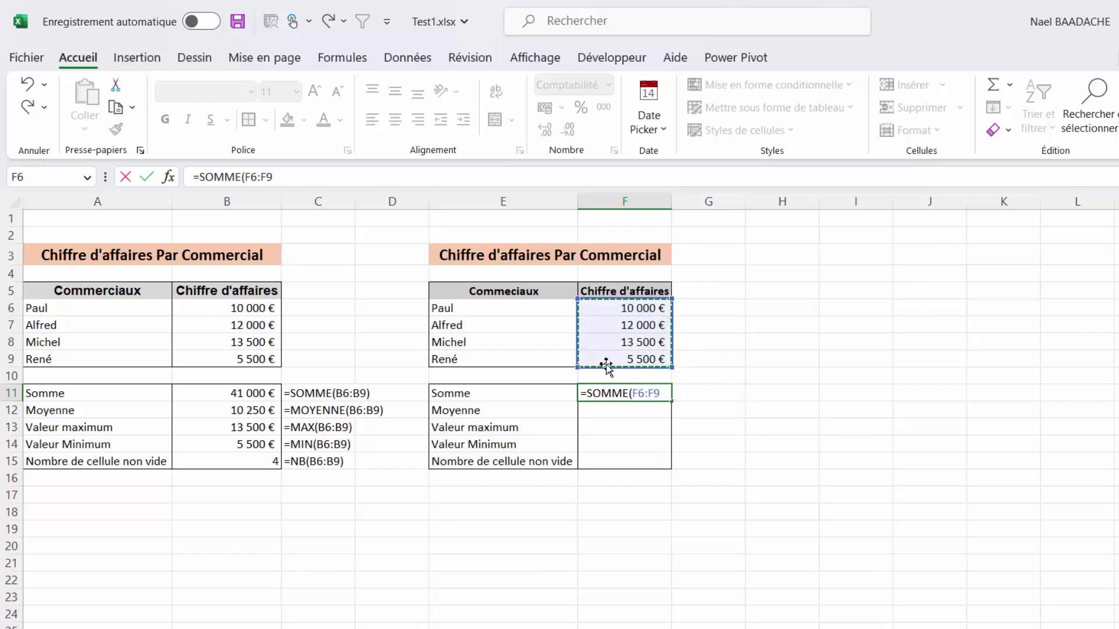
key("Return")
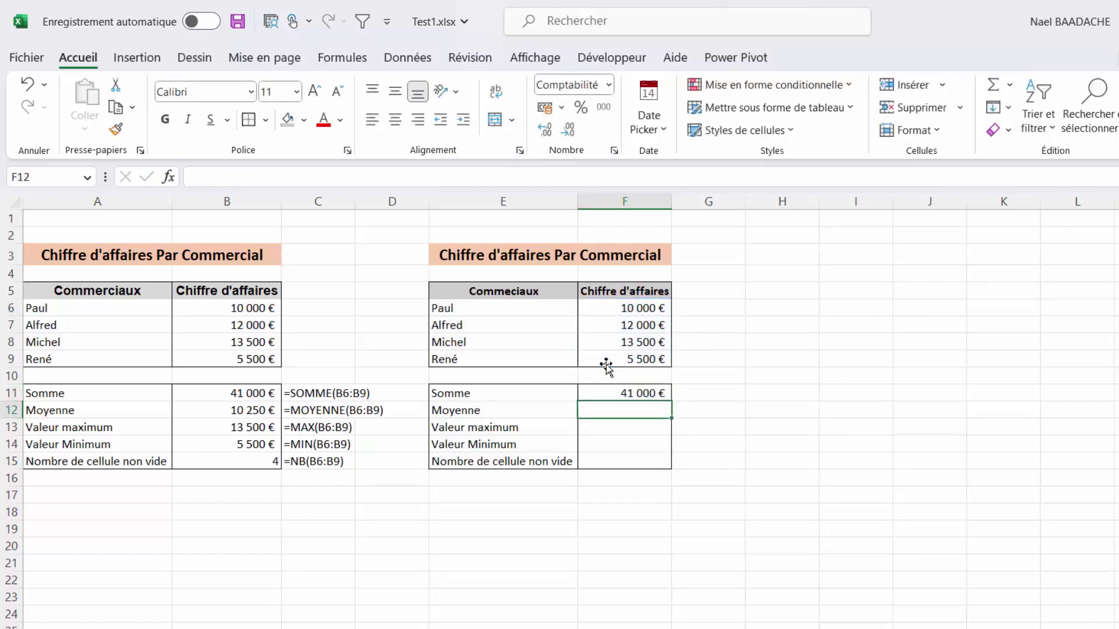
Calculate the average revenue in cell F12 with the formula =MOYENNE(F6:F9)
type("=moy")
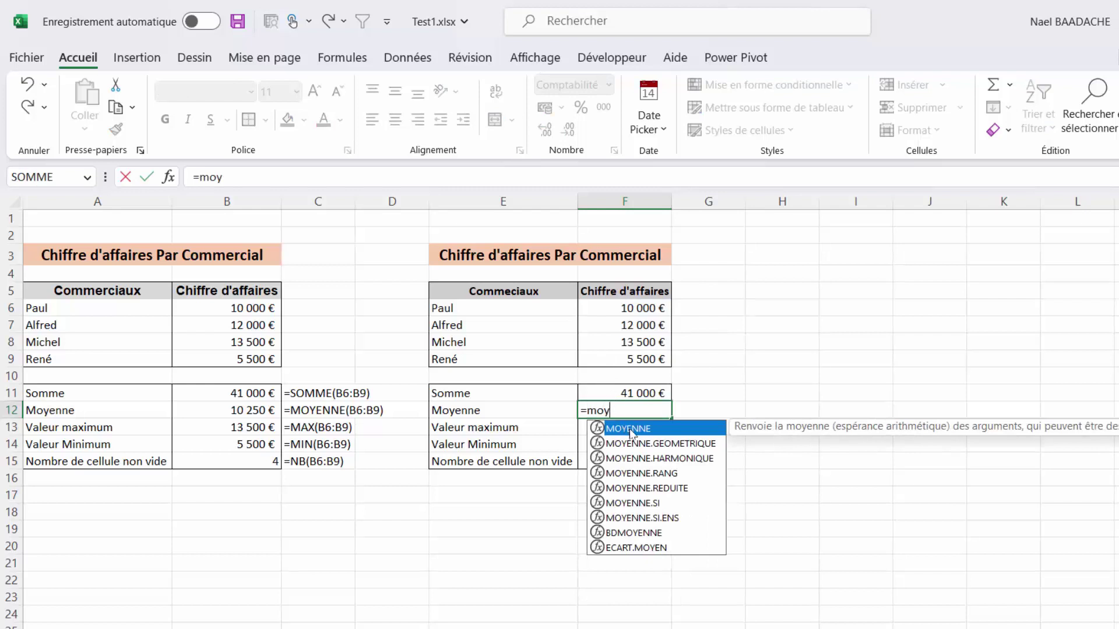
double_click(630, 431)
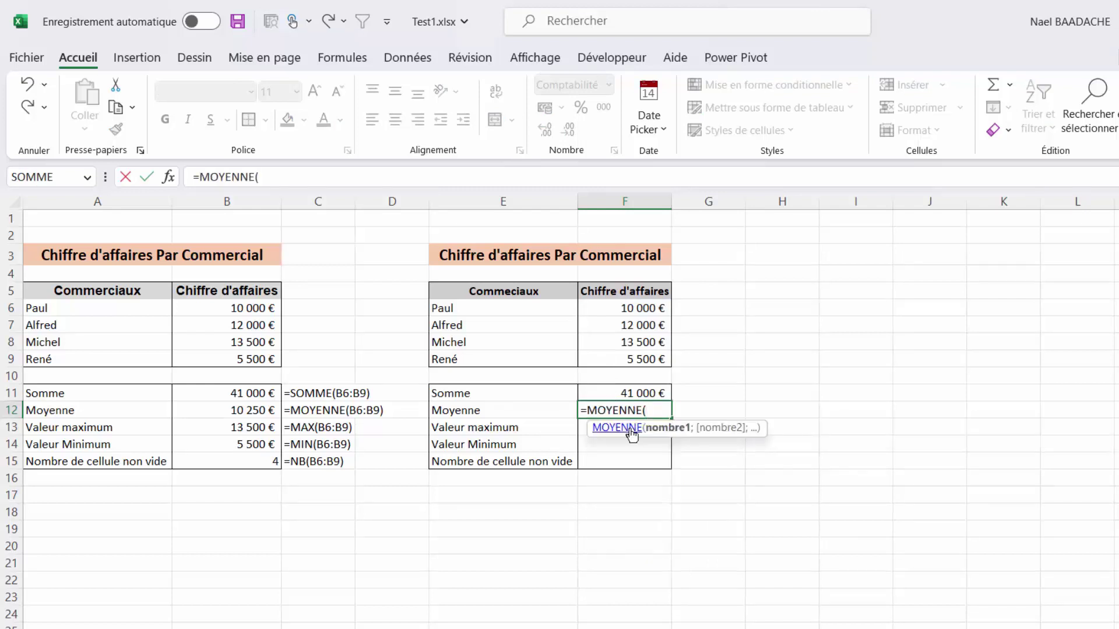
left_click_drag(622, 315, 616, 365)
type("=")
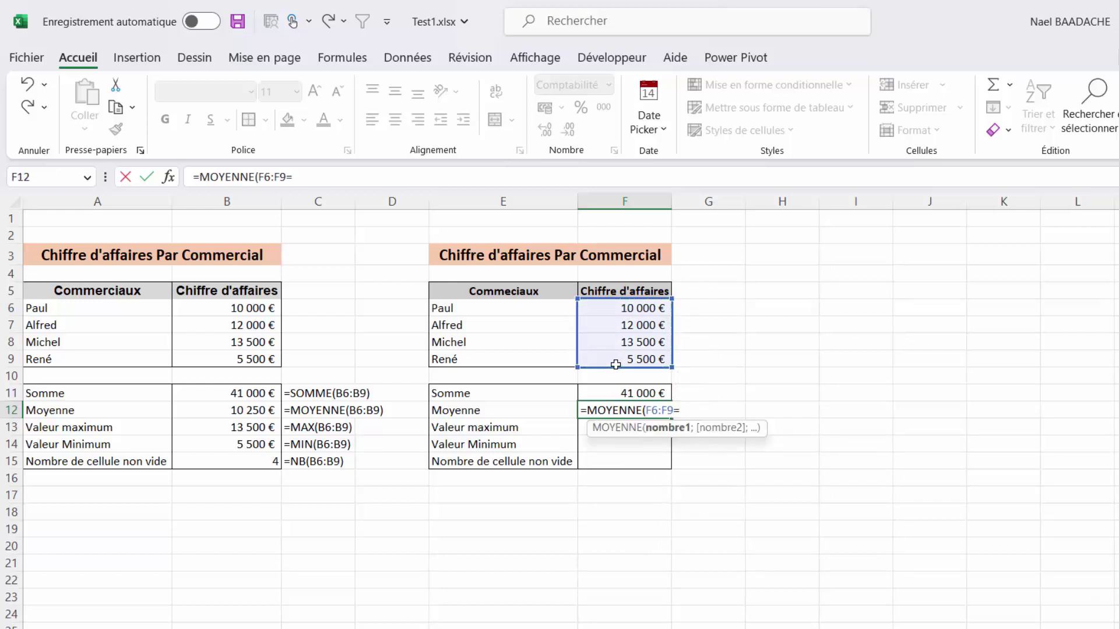
key("BackSpace")
type(")")
key("Return")
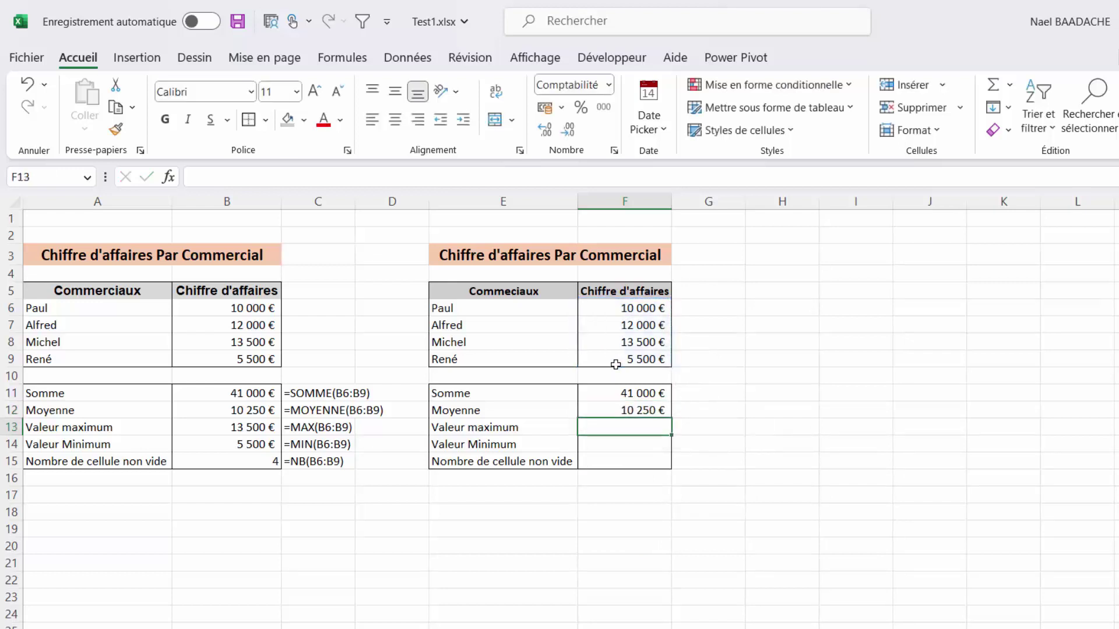
left_click(620, 411)
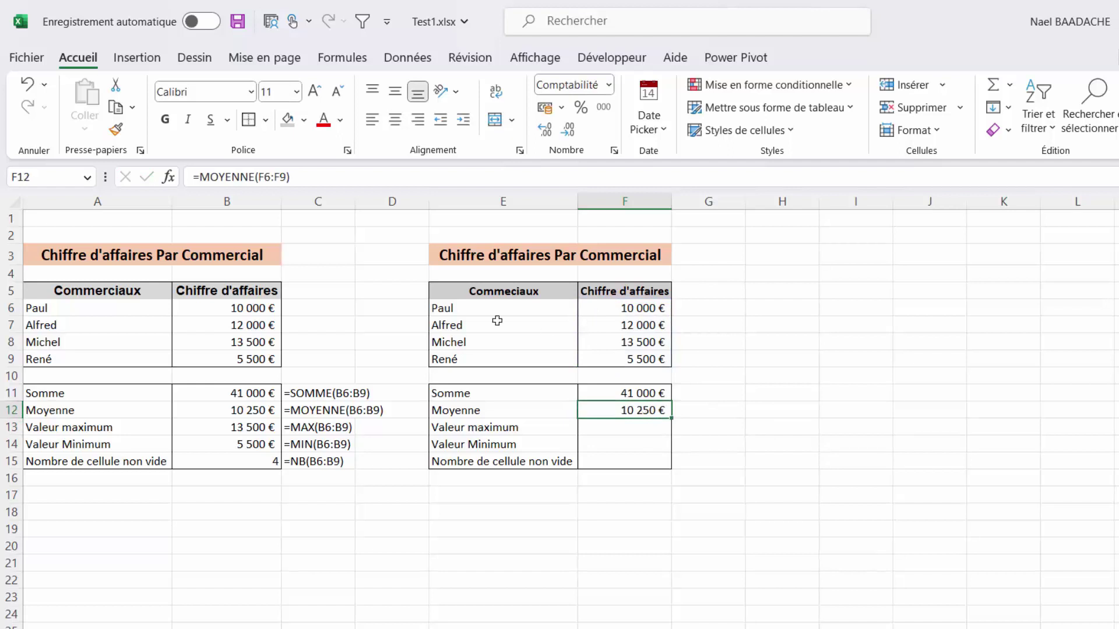
Find the highest revenue in cell F13 with the formula =MAX(F6:F9)
left_click(638, 429)
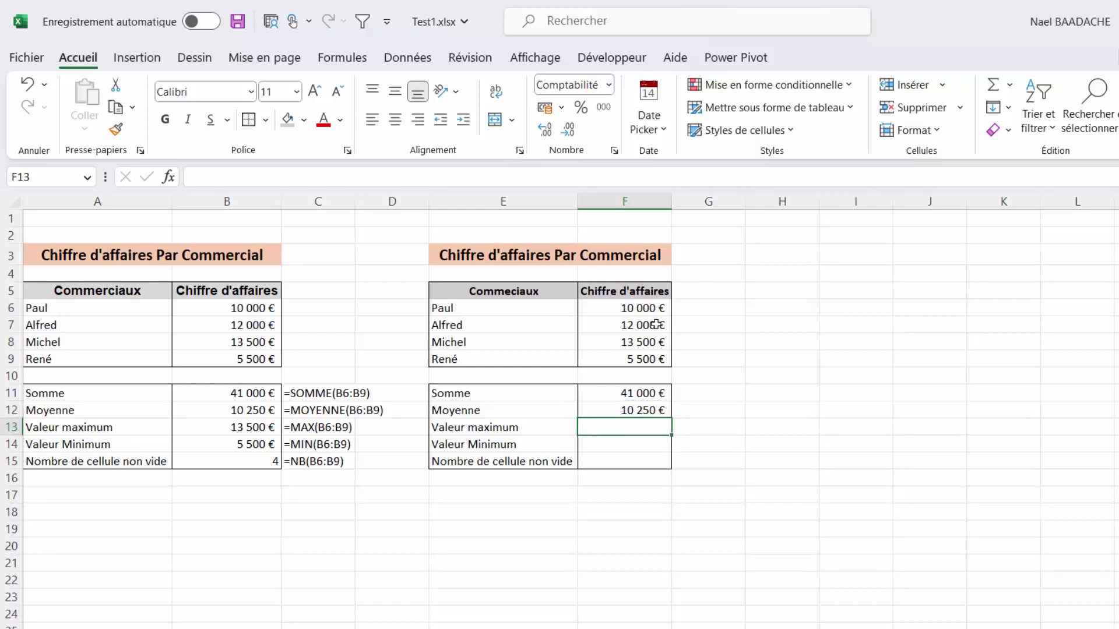
left_click_drag(647, 309, 639, 357)
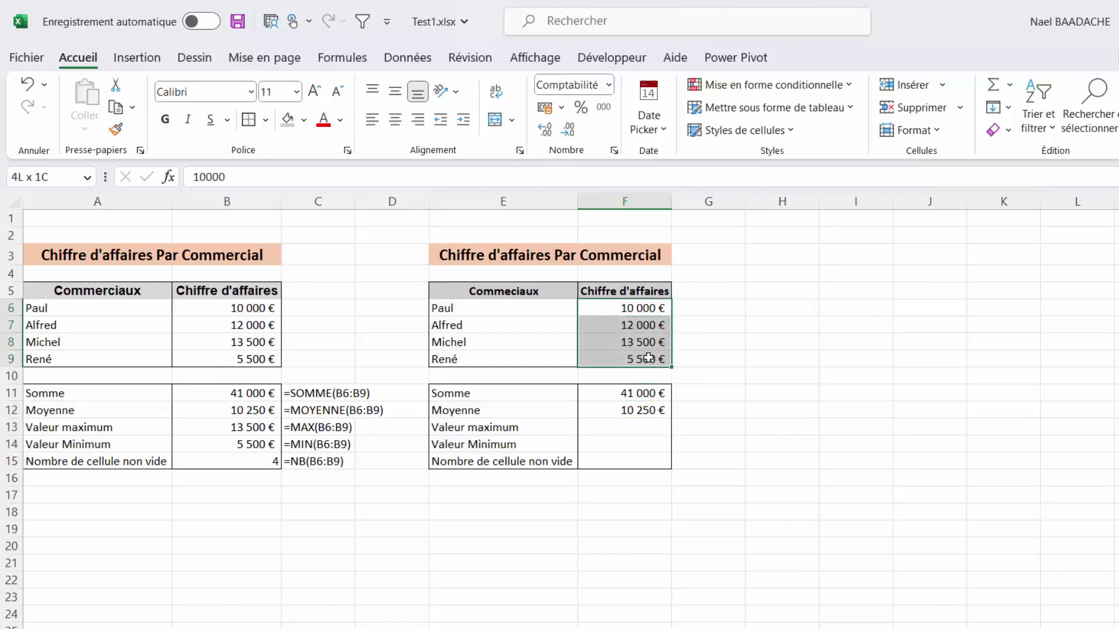
left_click(626, 428)
type("=max")
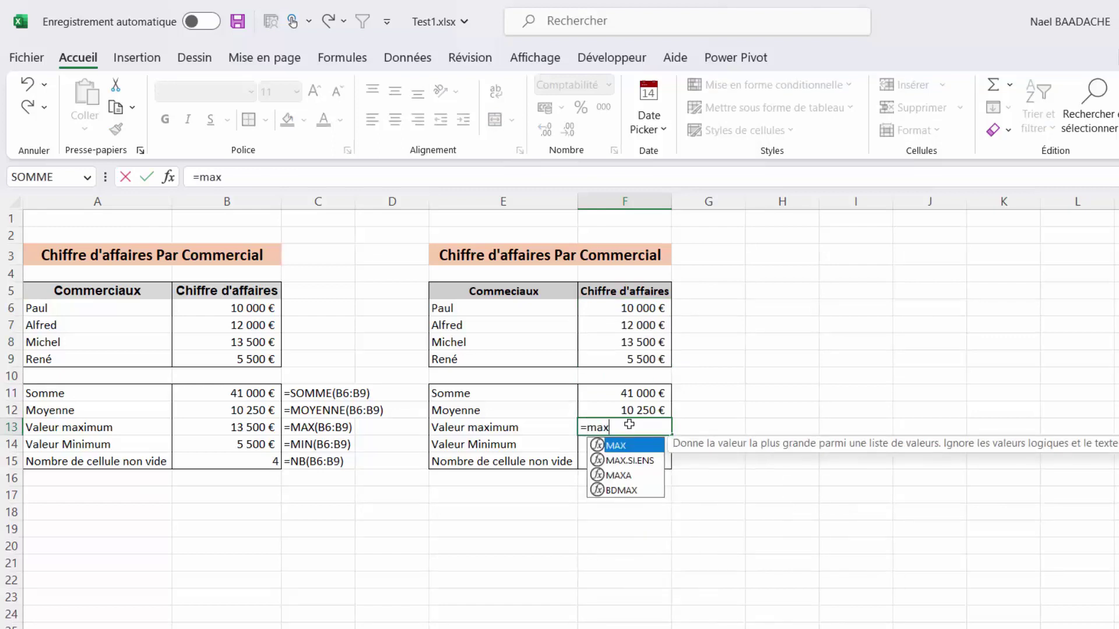
double_click(614, 448)
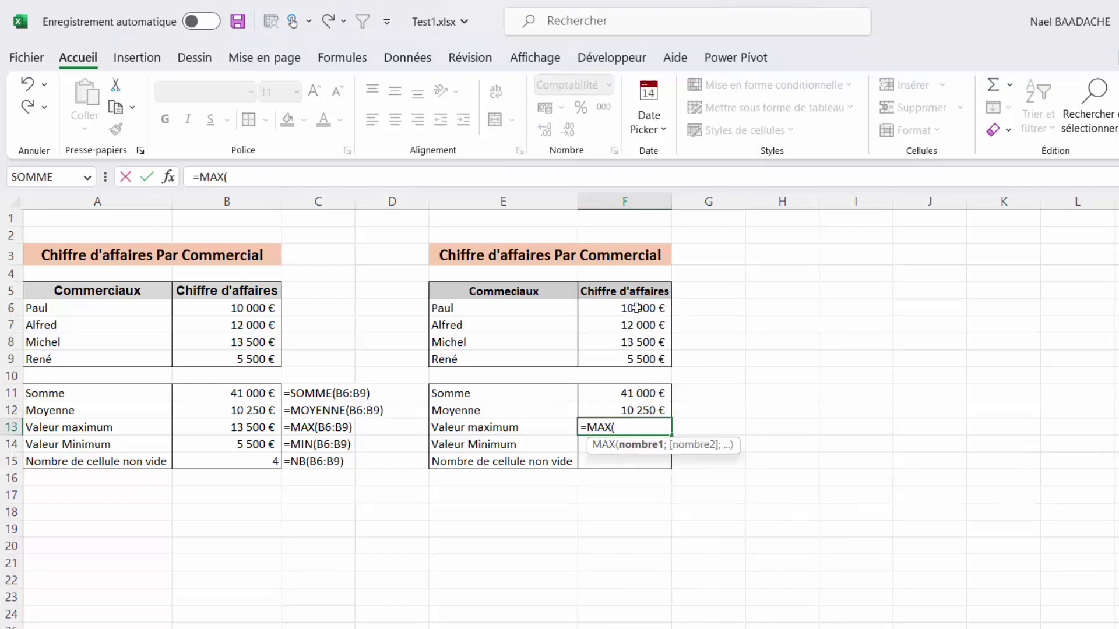
left_click_drag(639, 307, 637, 358)
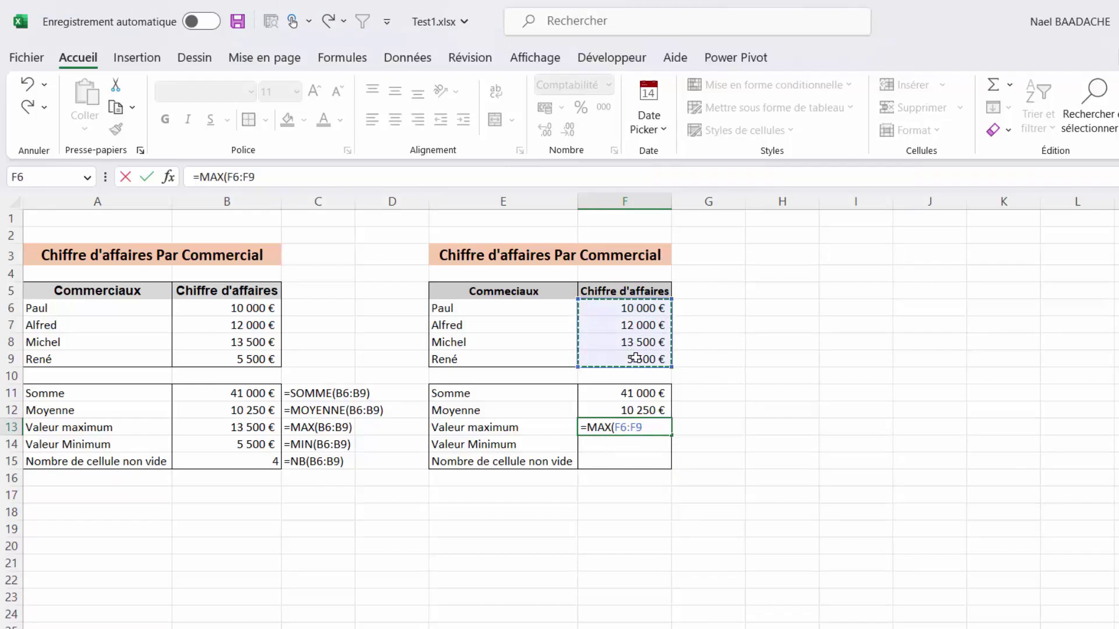
type(")")
key("Return")
left_click(653, 427)
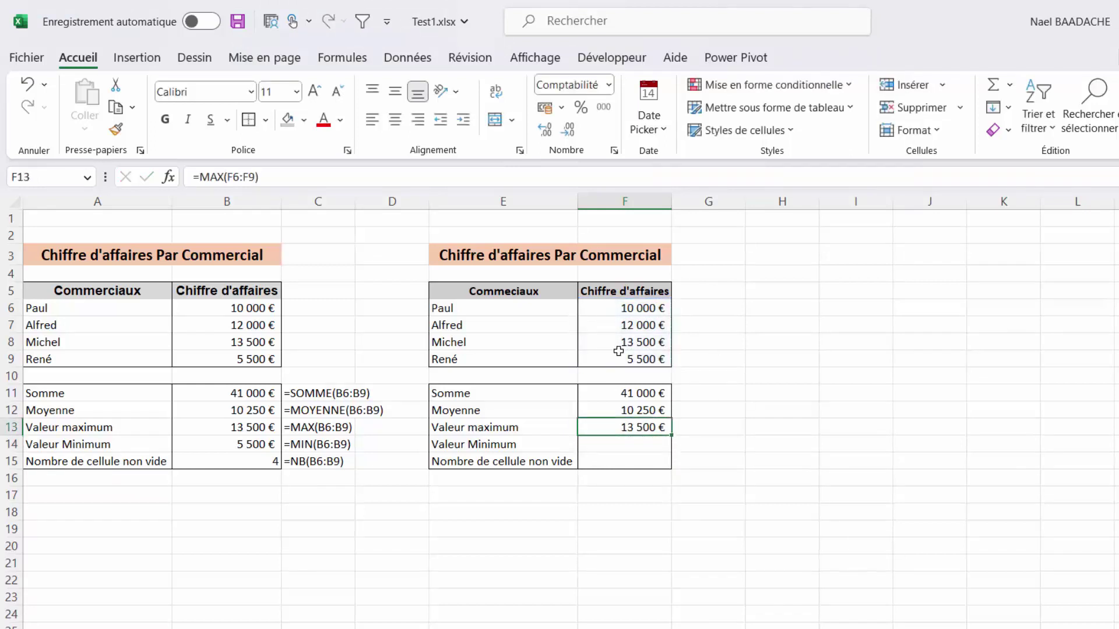
Find the lowest revenue in cell F14 with the formula =MIN(F6:F9)
left_click(626, 442)
type("=")
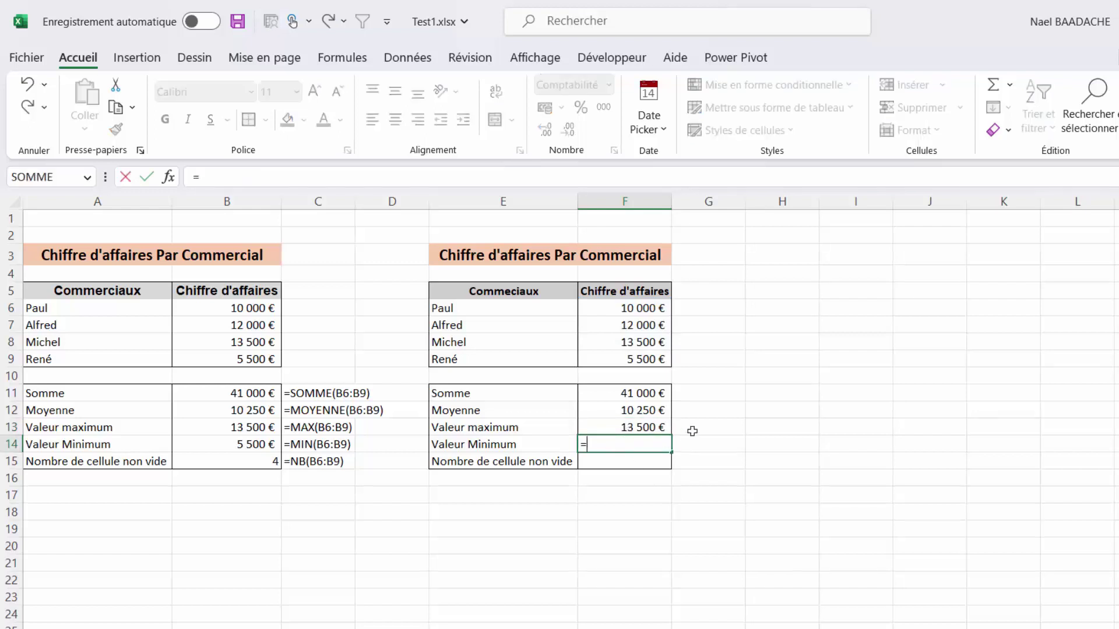
type("min")
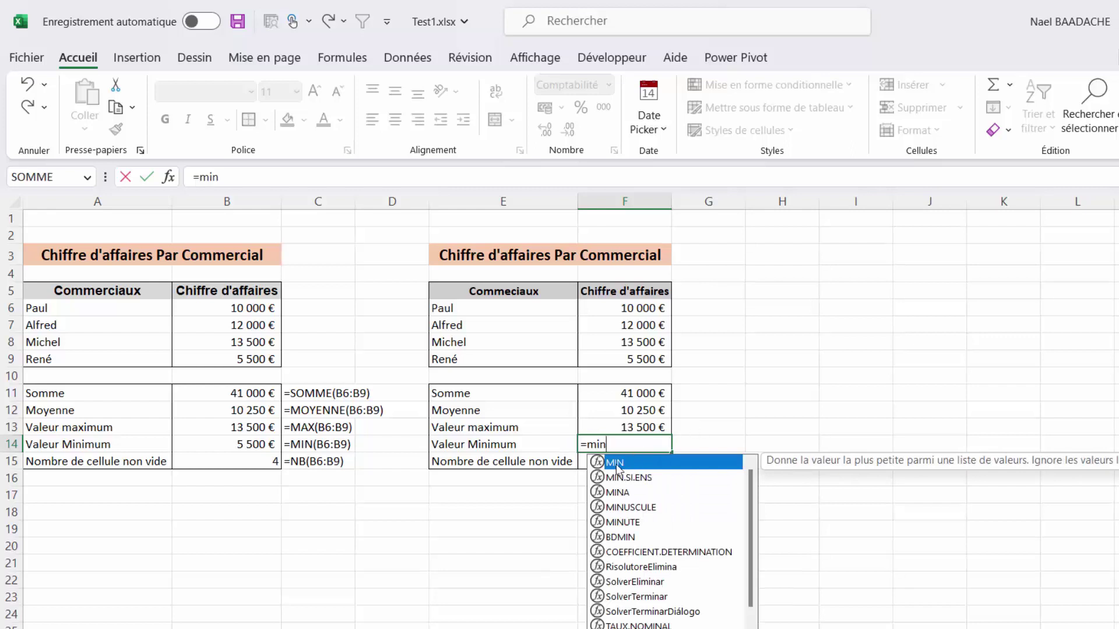
double_click(619, 468)
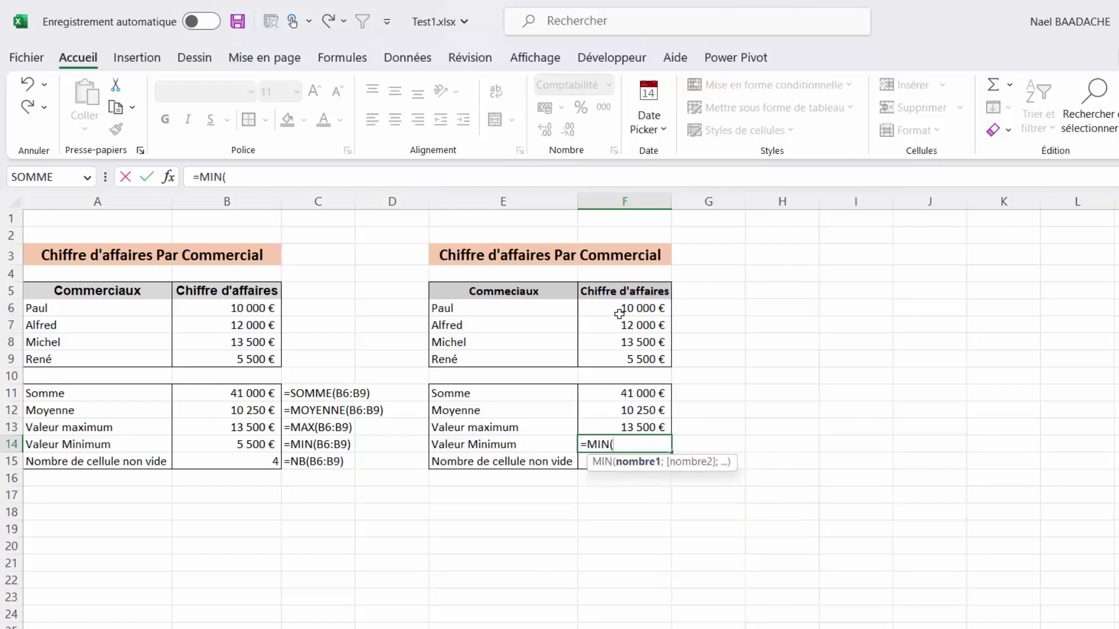
left_click_drag(617, 310, 619, 362)
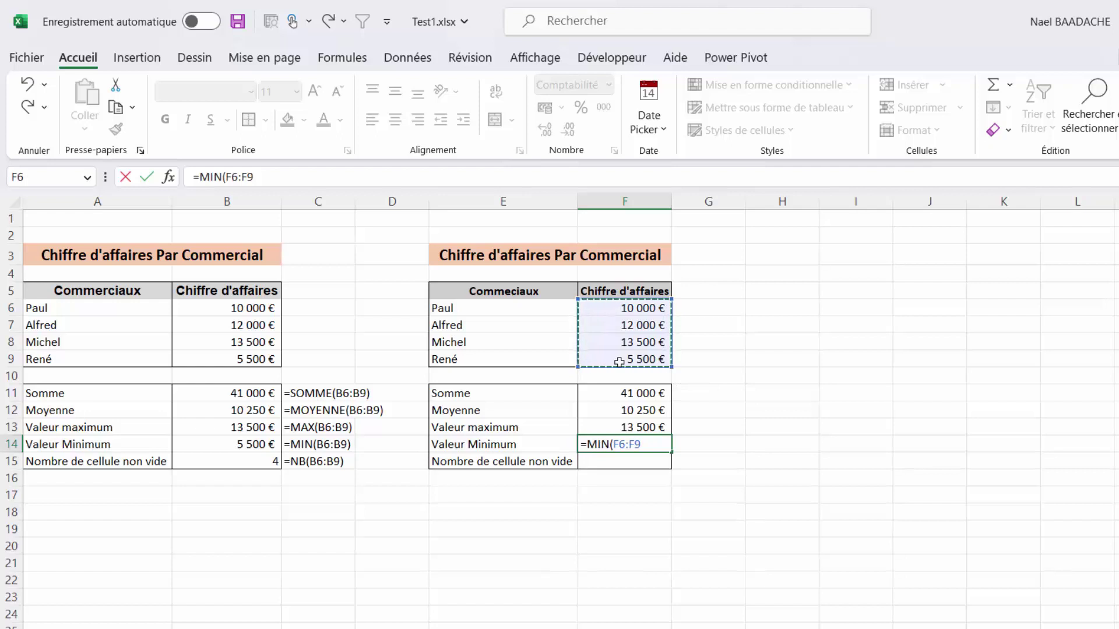
type(")")
key("Return")
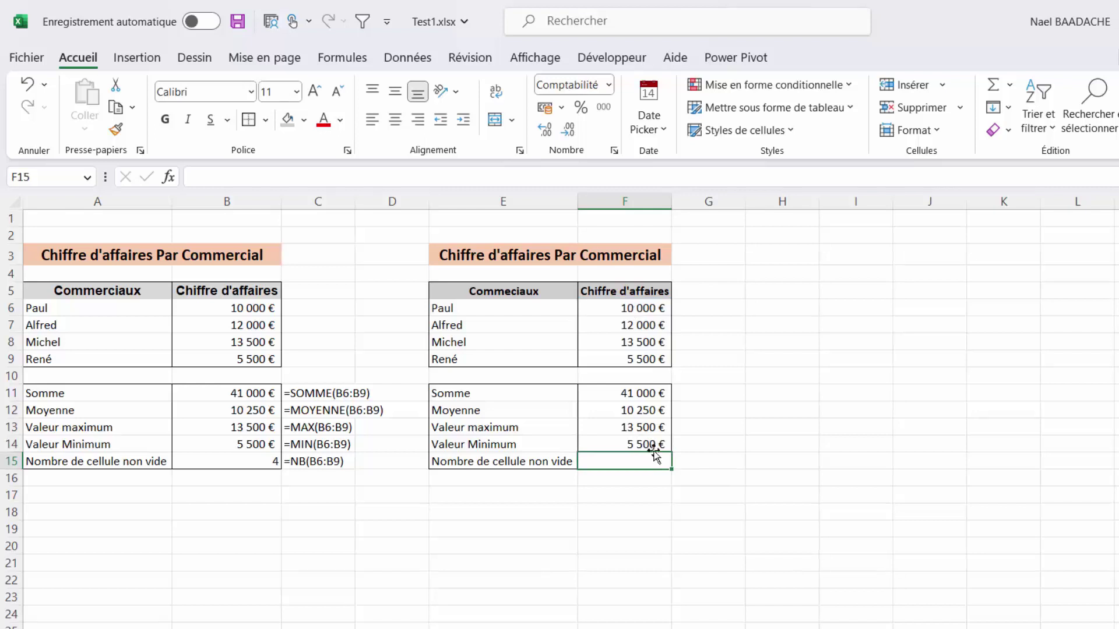
Count the numeric revenue entries in cell F15 with the formula =NB(F6:F9)
type("=nb")
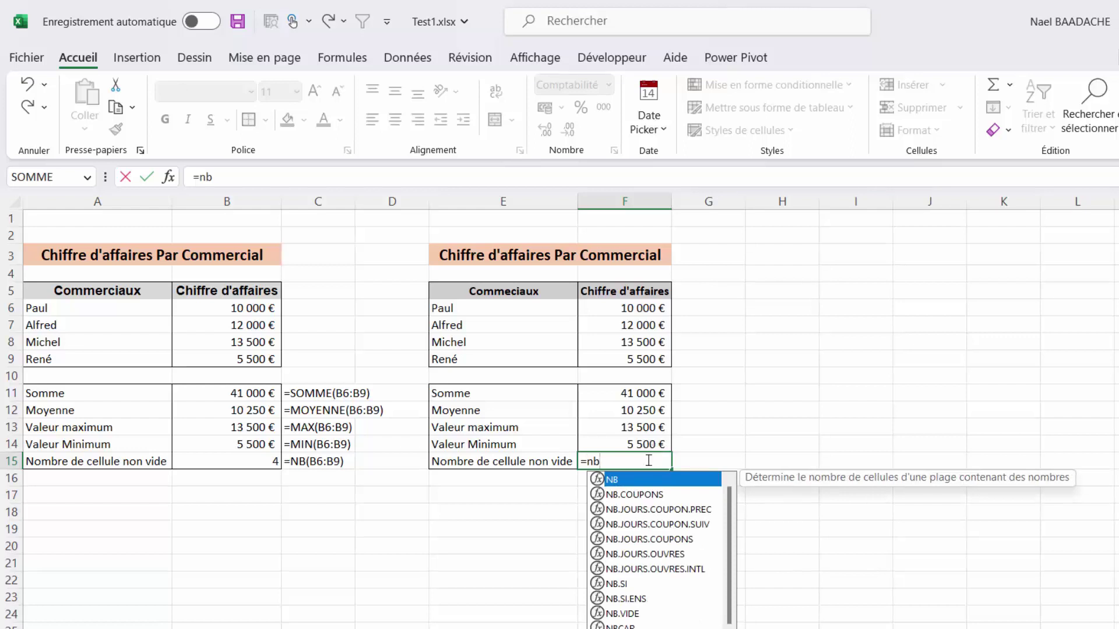
double_click(611, 480)
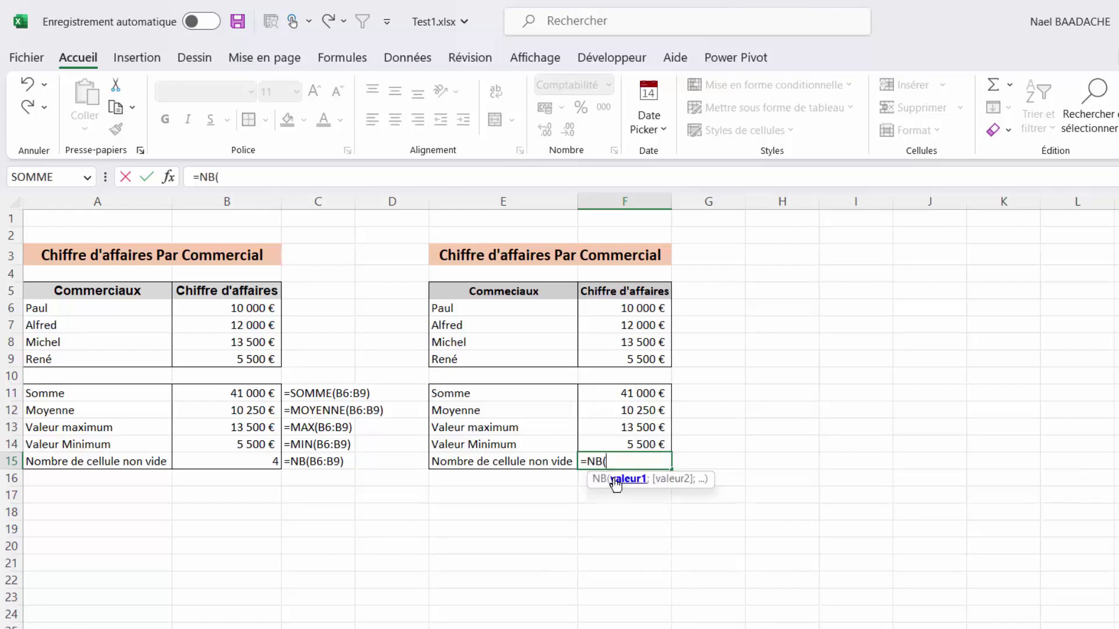
left_click(631, 393)
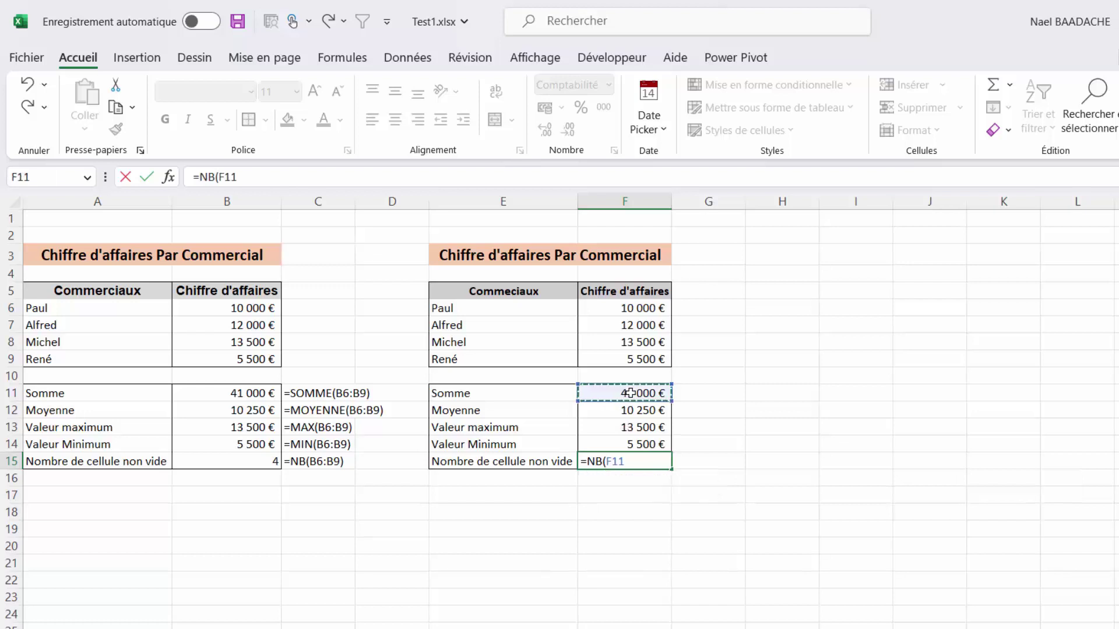
left_click_drag(640, 307, 640, 358)
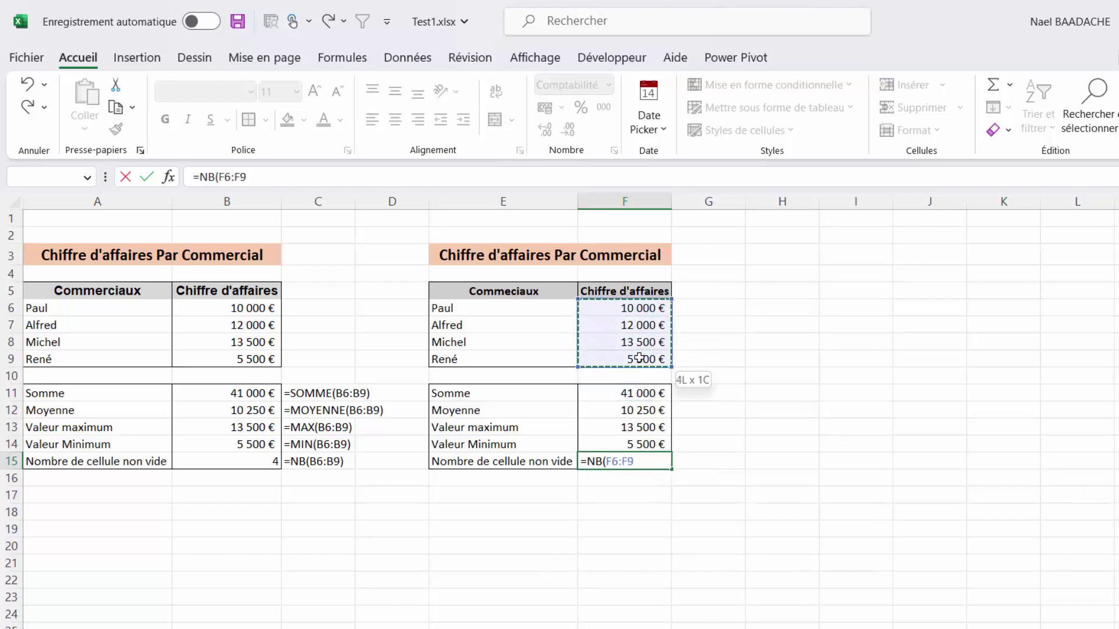
key("Return")
Change the number format of the count in cell F15 to Standard
key("Up")
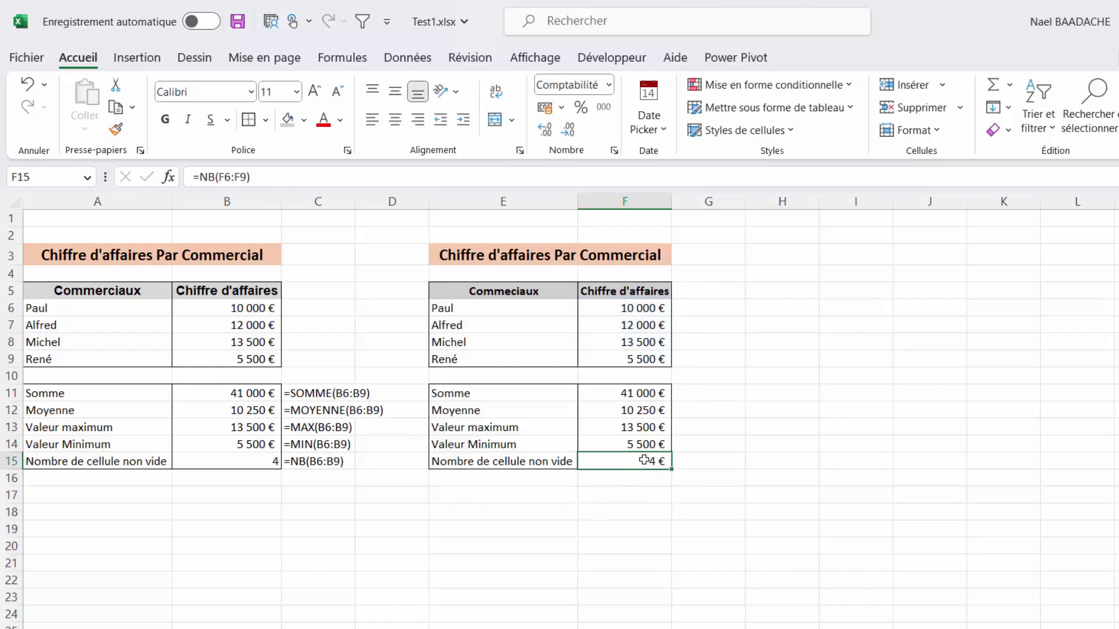
left_click(608, 85)
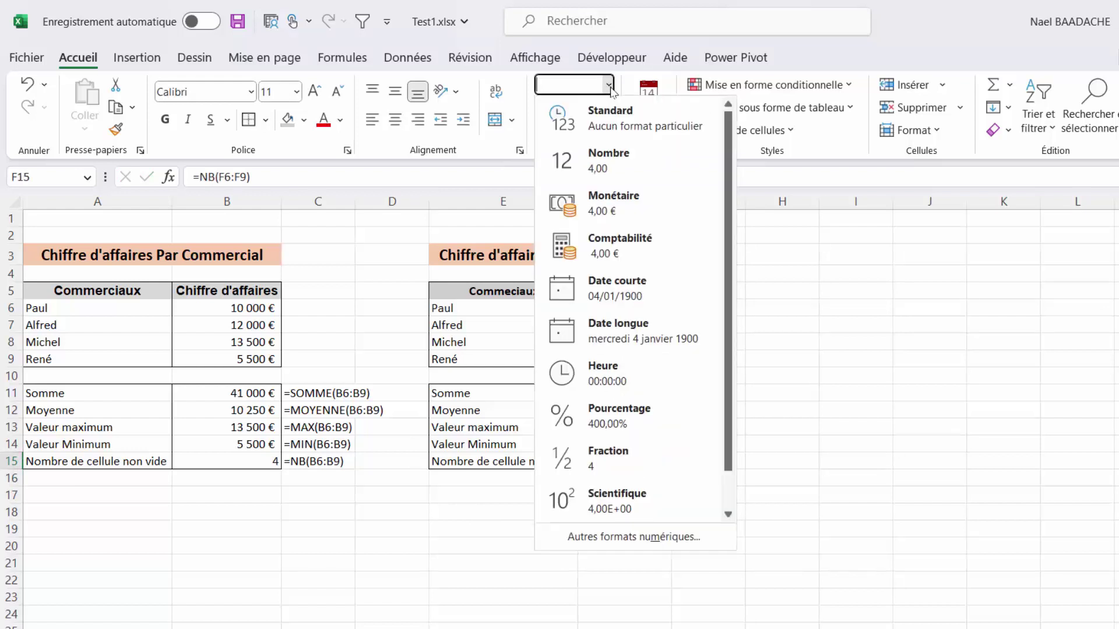
left_click(609, 110)
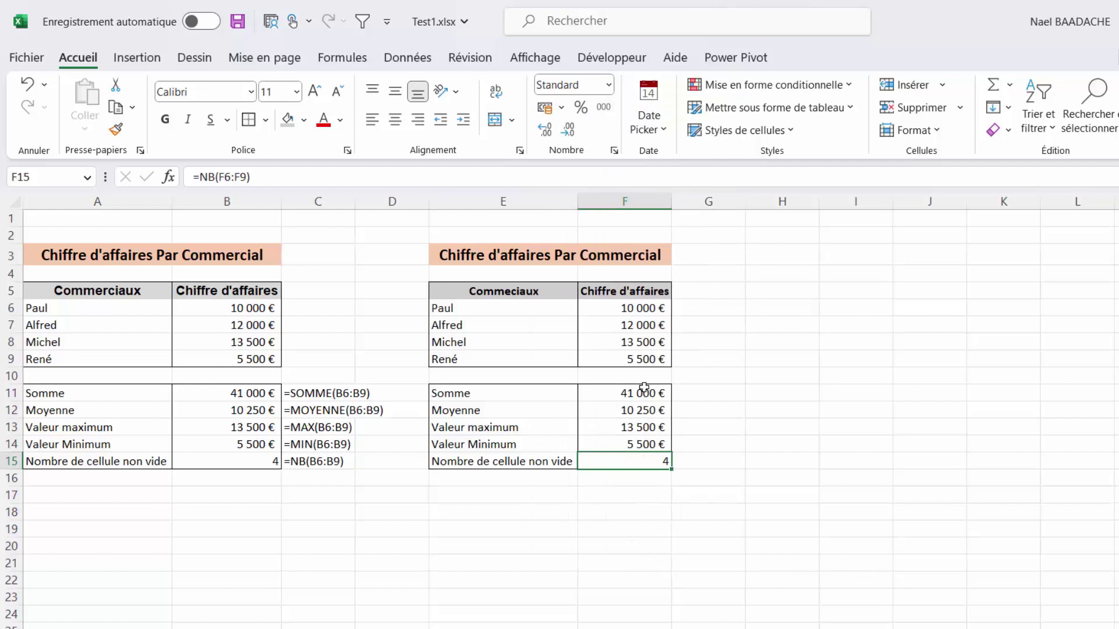
Clear the first revenue amount in cell F6 and check the count in F15 against the range F6:F9
left_click(637, 310)
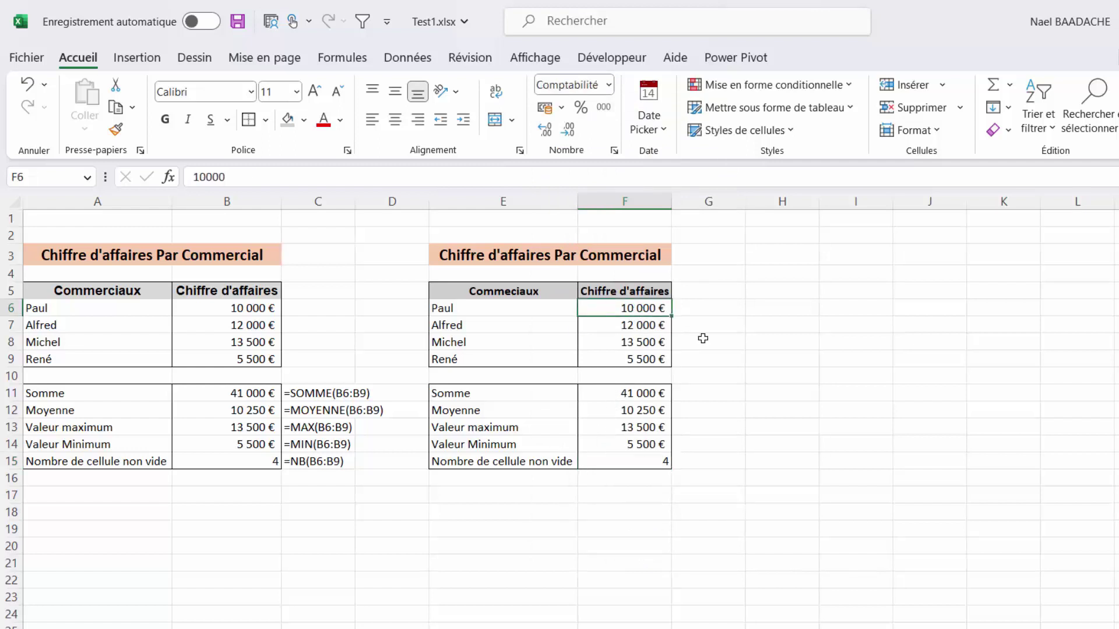
key("BackSpace")
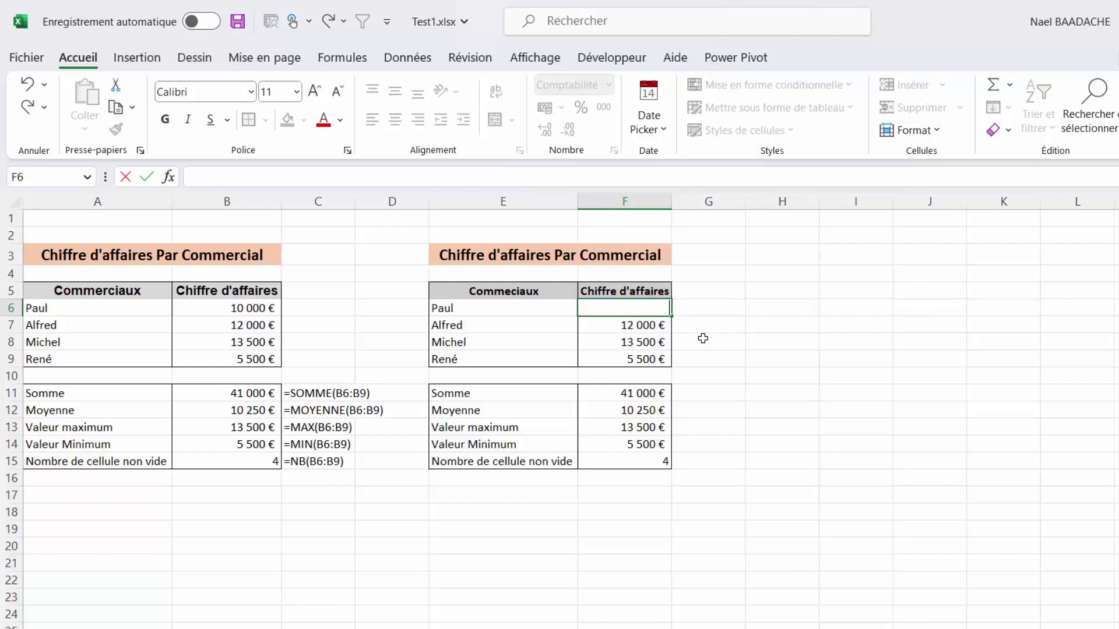
key("Return")
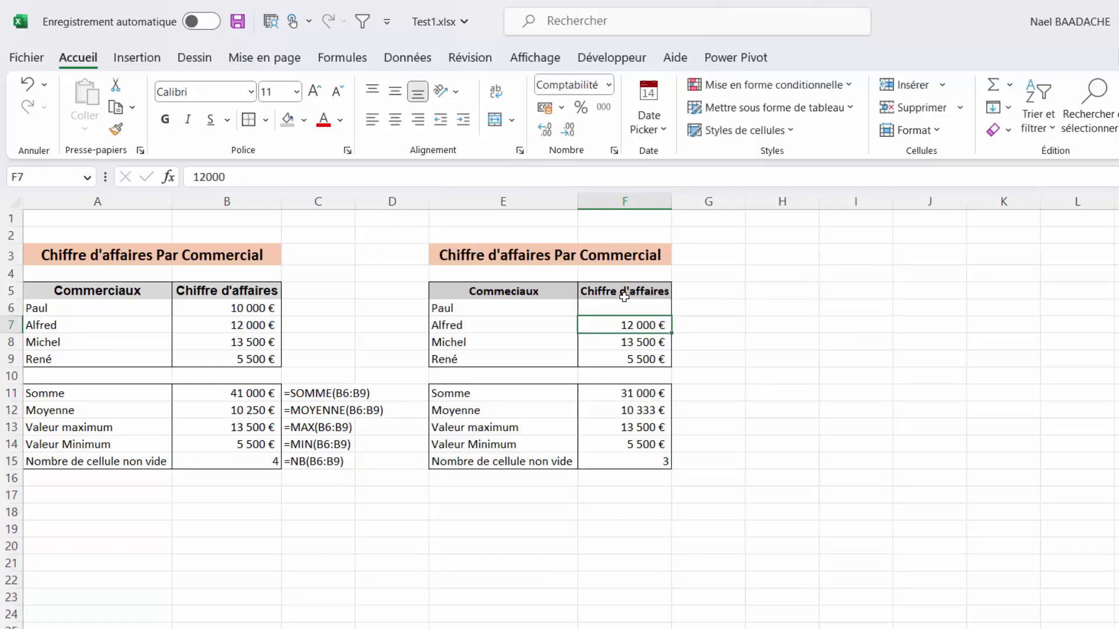
left_click(647, 305)
left_click(631, 458)
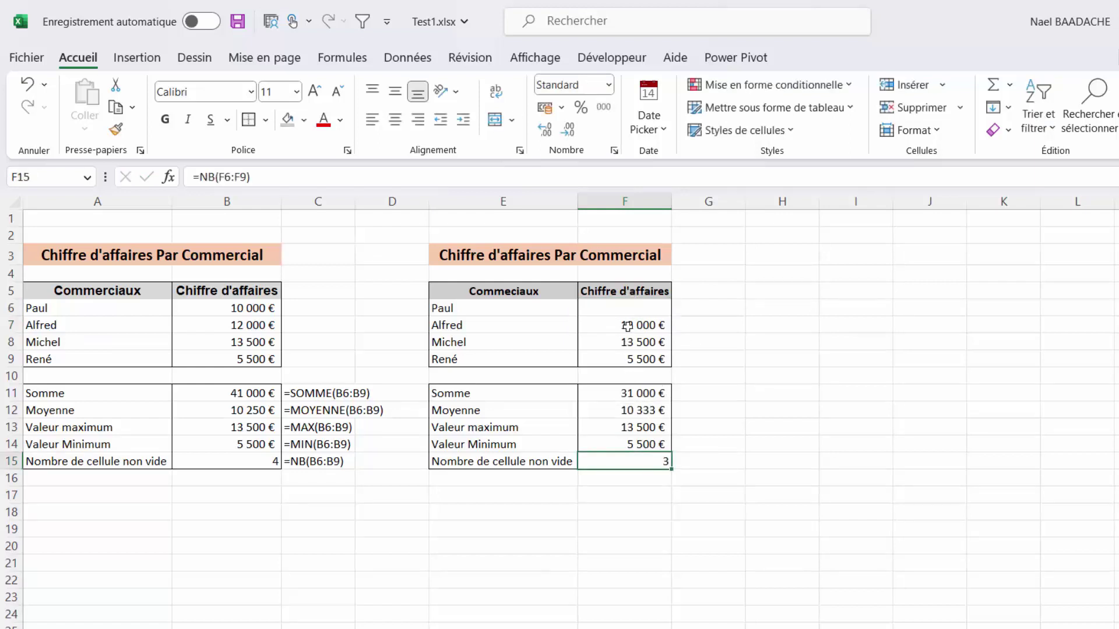
left_click_drag(630, 308, 632, 360)
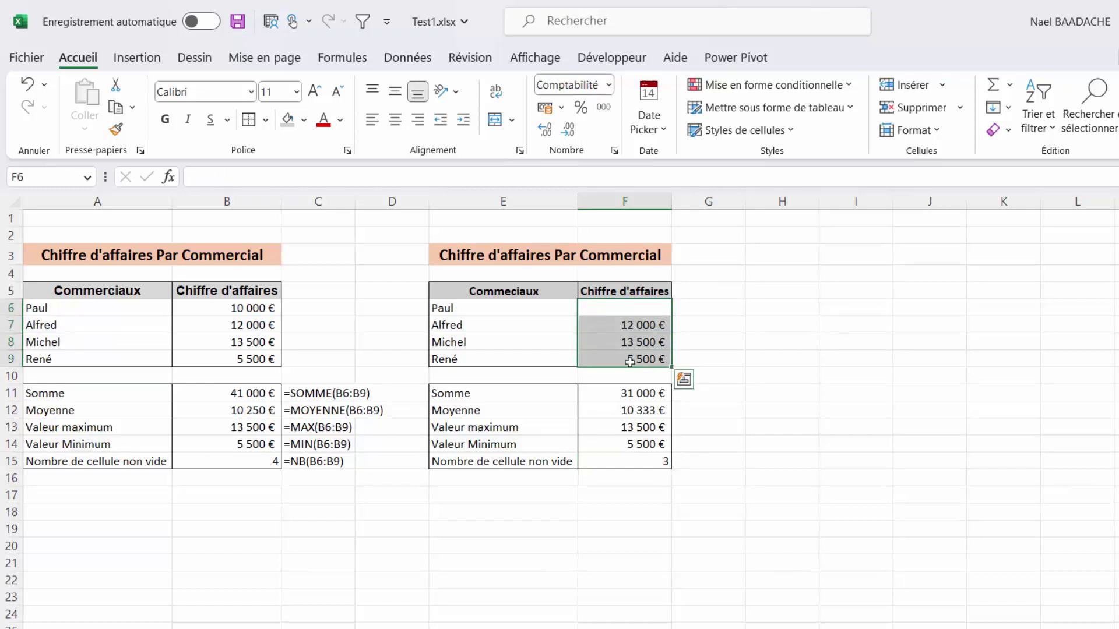
left_click(847, 479)
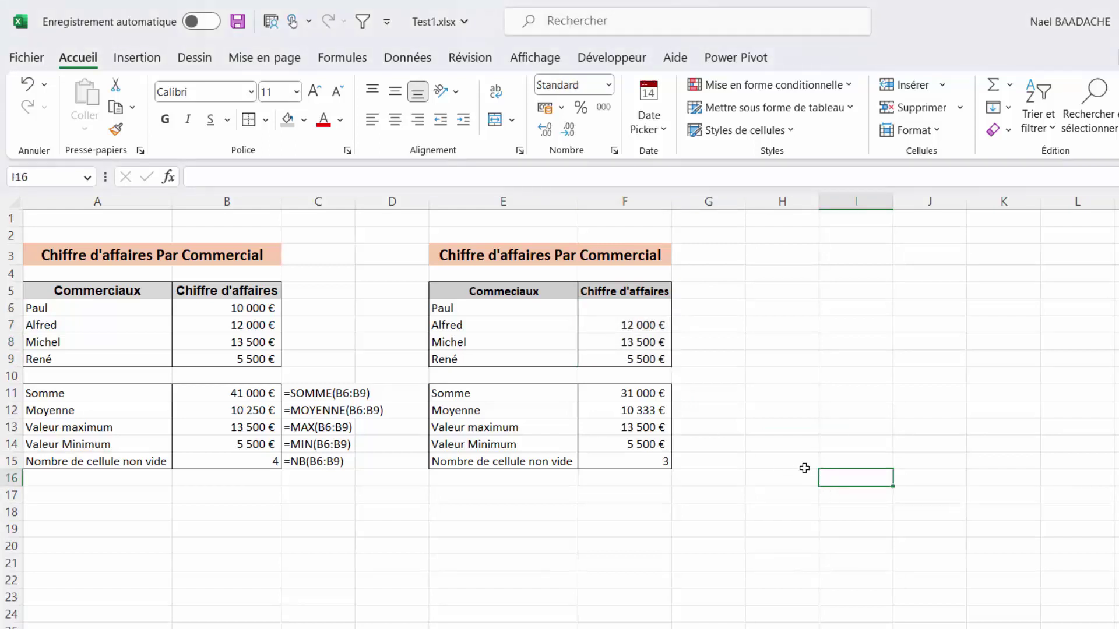